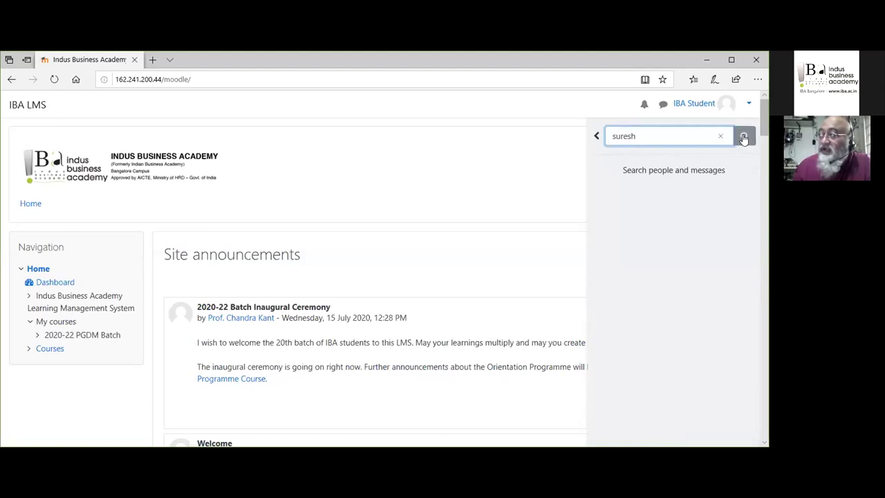
Step: Find the professor in the people search, send him a greeting ending "this is a test message", and close the messaging drawer
left_click(743, 136)
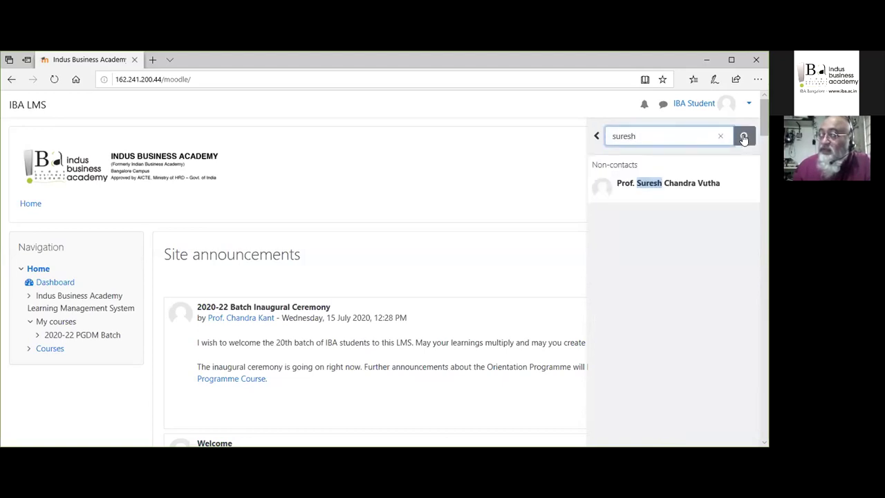
left_click(672, 188)
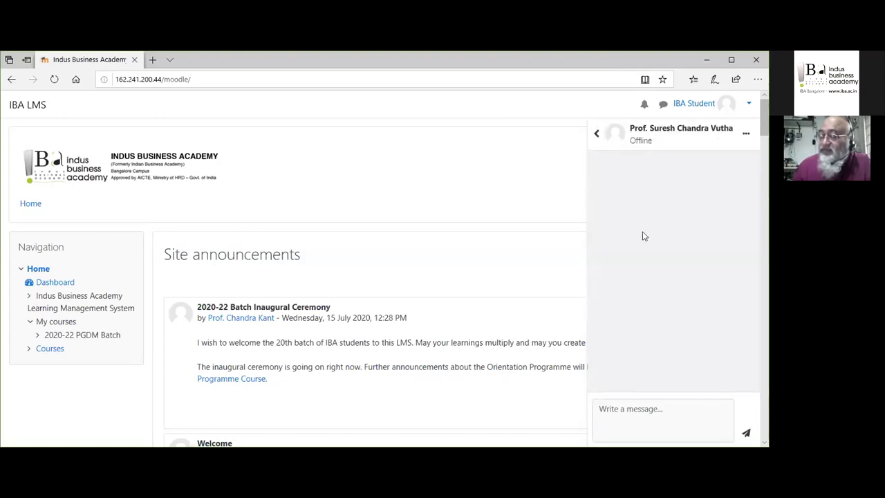
left_click(628, 407)
type("Hello suresh sir, this is")
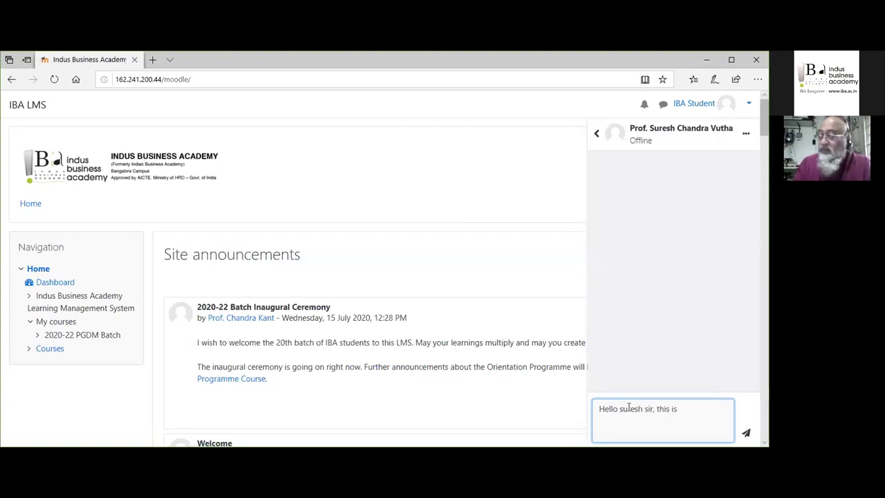
type("sage")
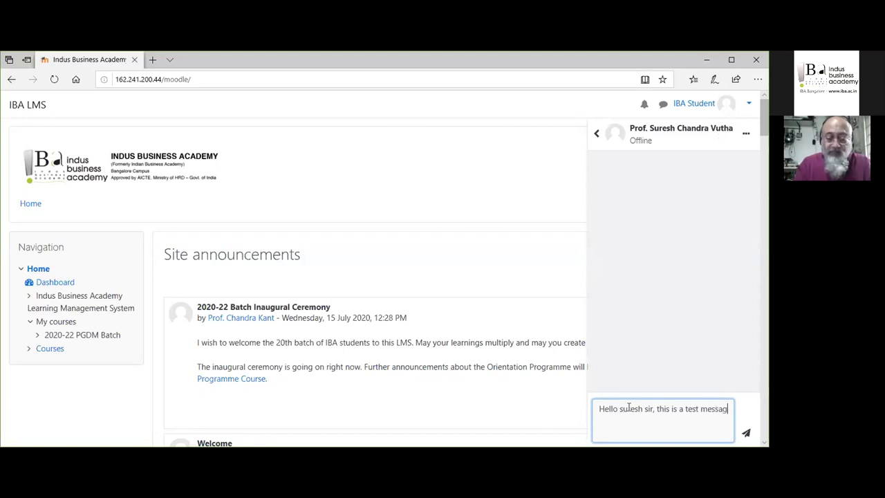
left_click(745, 432)
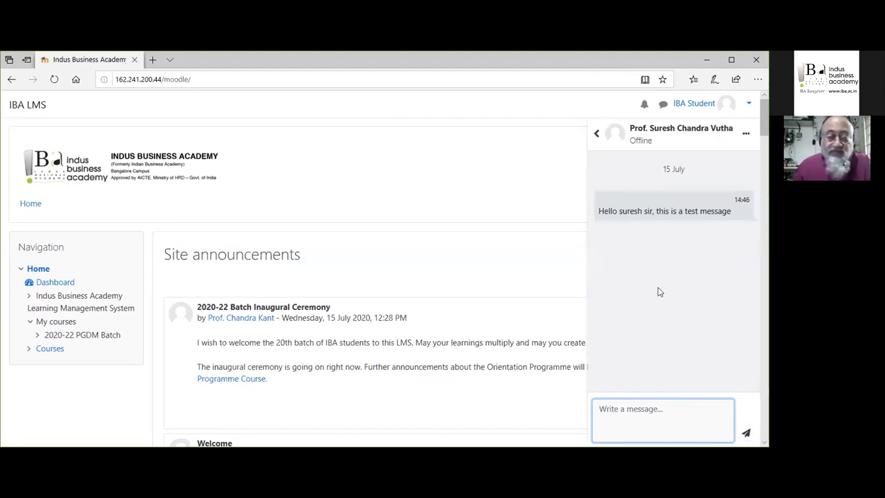
left_click(596, 134)
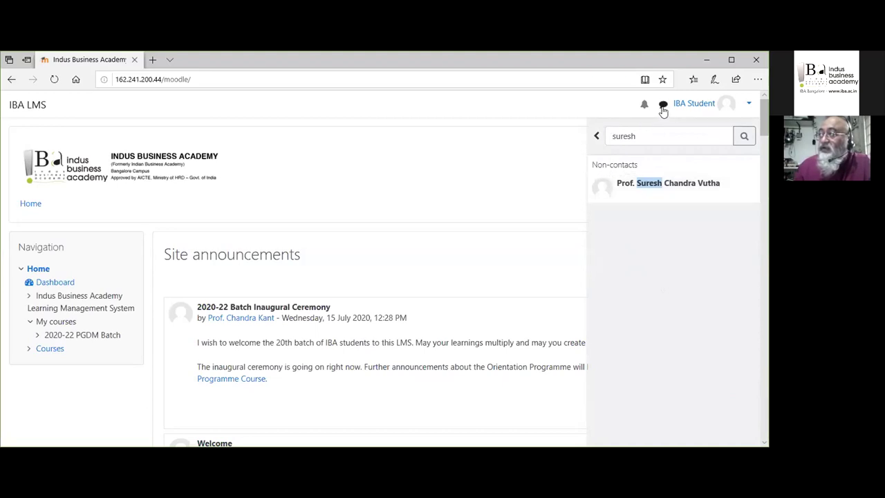
left_click(662, 109)
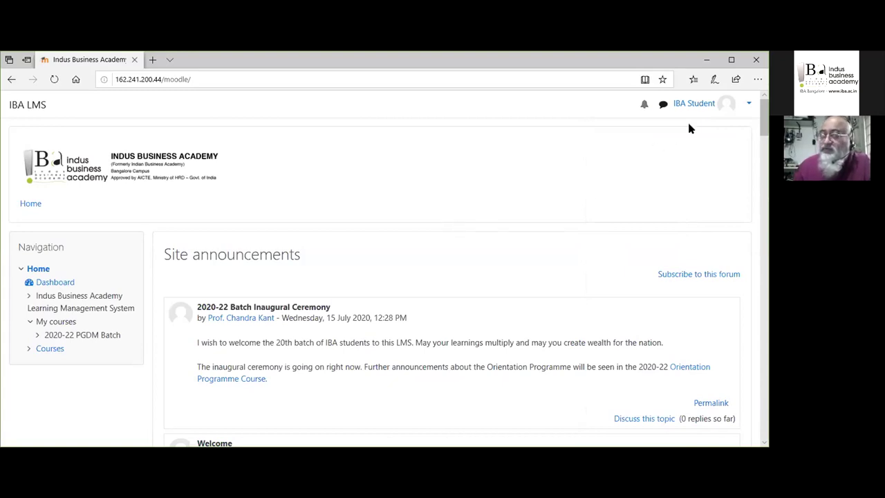
Step: Open the student account's own profile and look through its user details, course profiles, reports and login activity
left_click(748, 105)
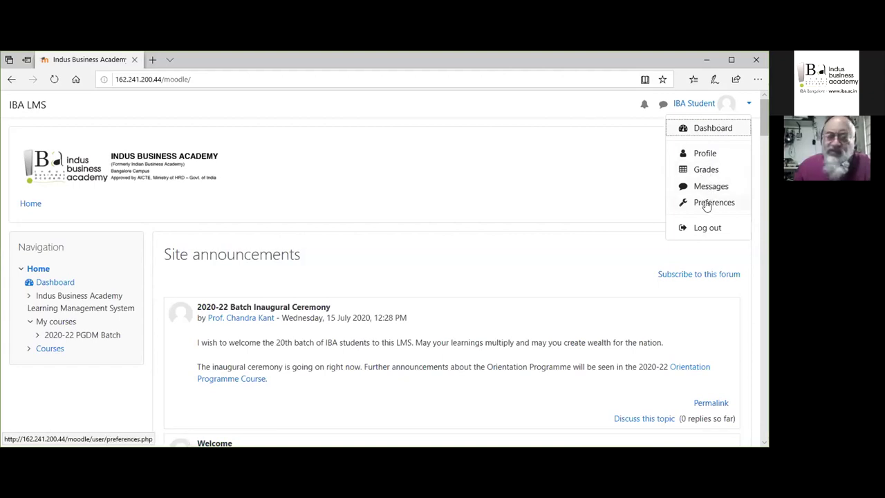
left_click(704, 155)
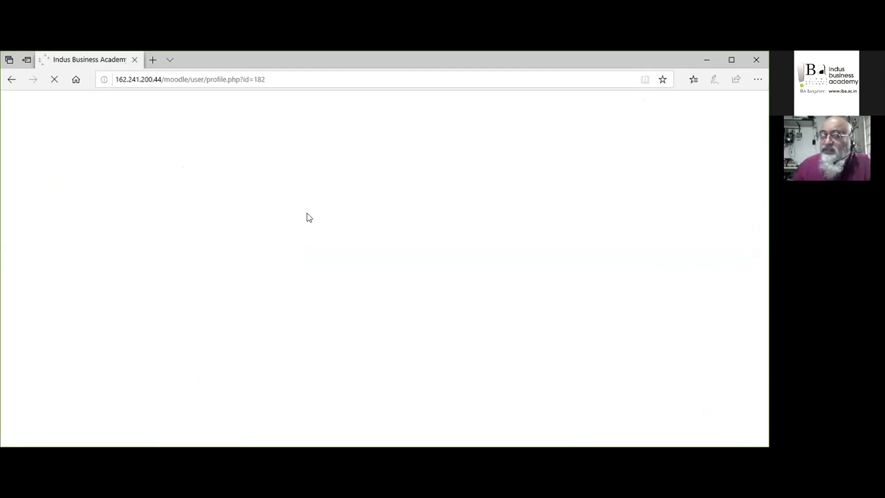
scroll(333, 223, "down", 1)
scroll(333, 222, "down", 1)
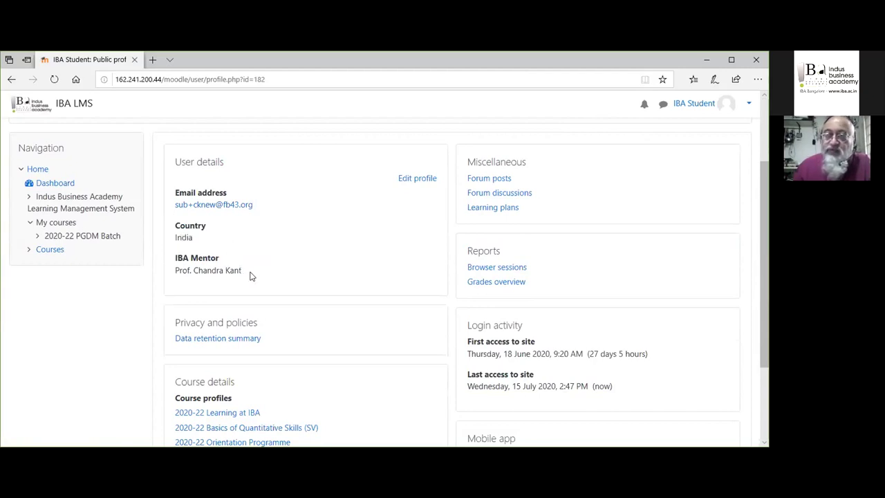
scroll(249, 269, "down", 4)
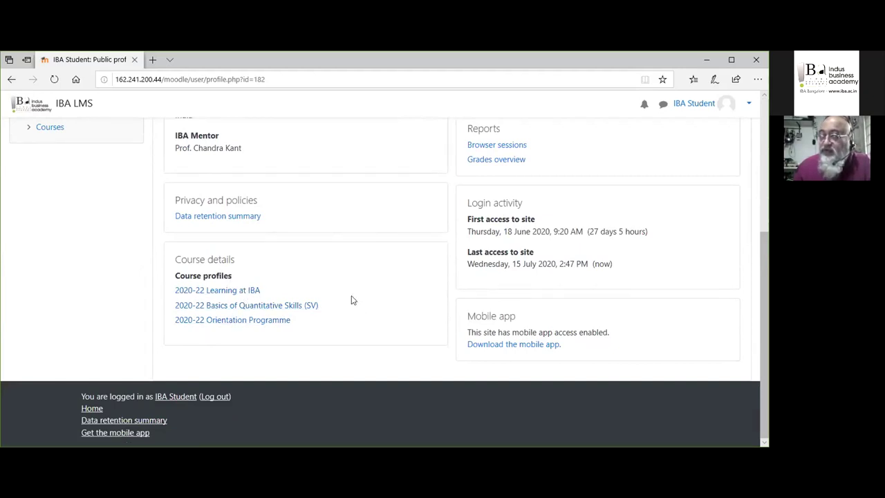
scroll(351, 299, "up", 3)
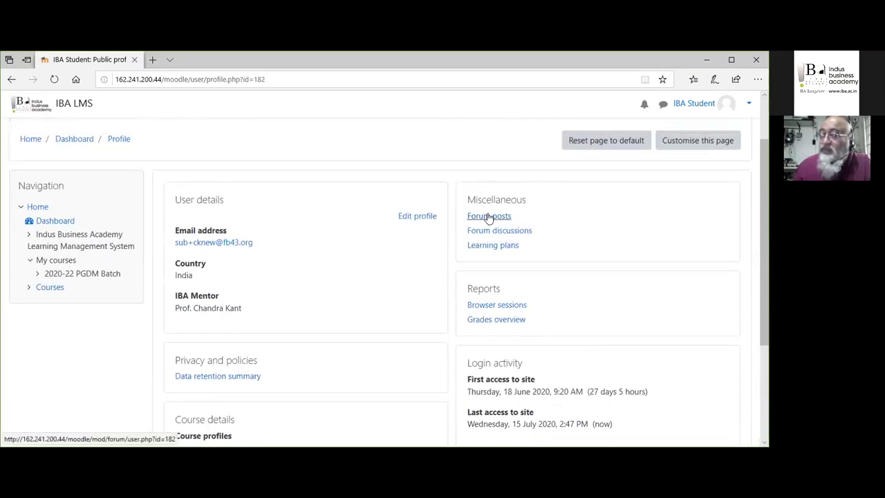
Step: Open the profile for editing, review its fields down to the expanded Demographics section, and cancel without updating
left_click(417, 217)
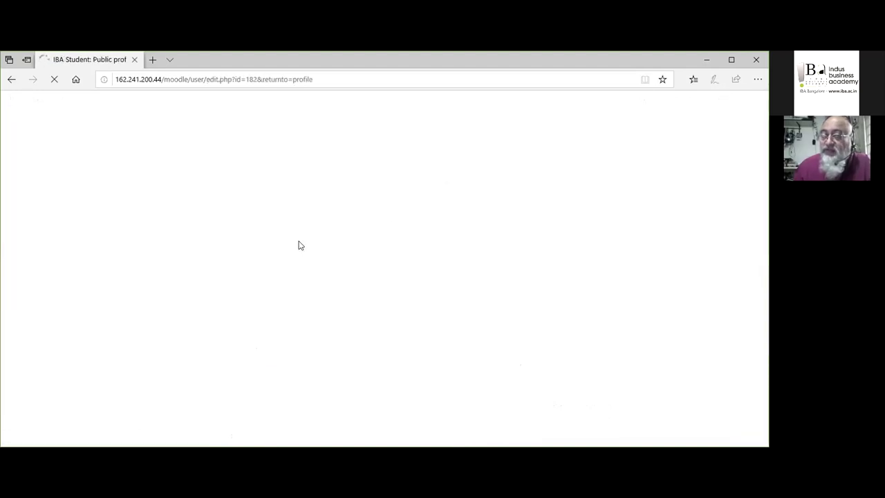
scroll(313, 239, "down", 3)
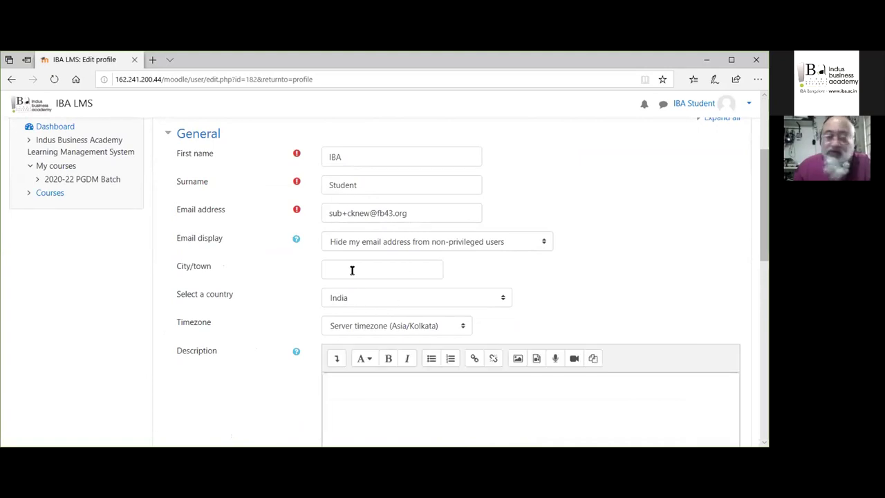
scroll(351, 273, "down", 9)
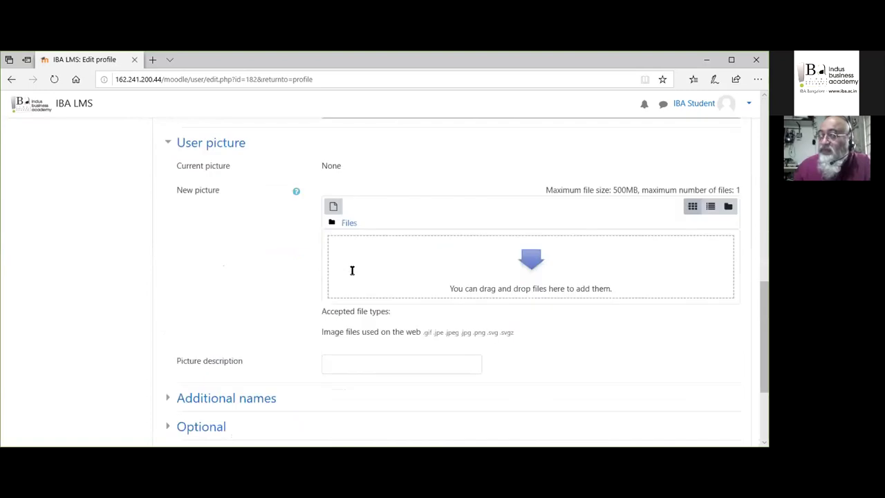
scroll(351, 270, "down", 1)
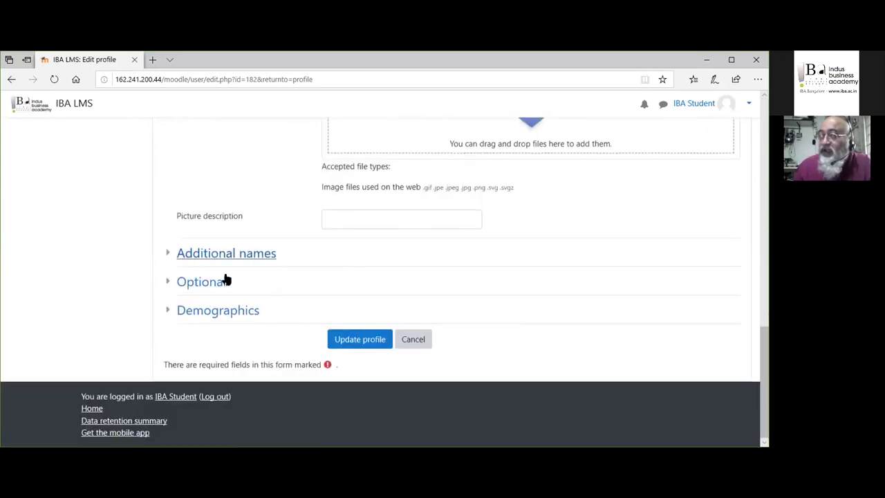
left_click(217, 311)
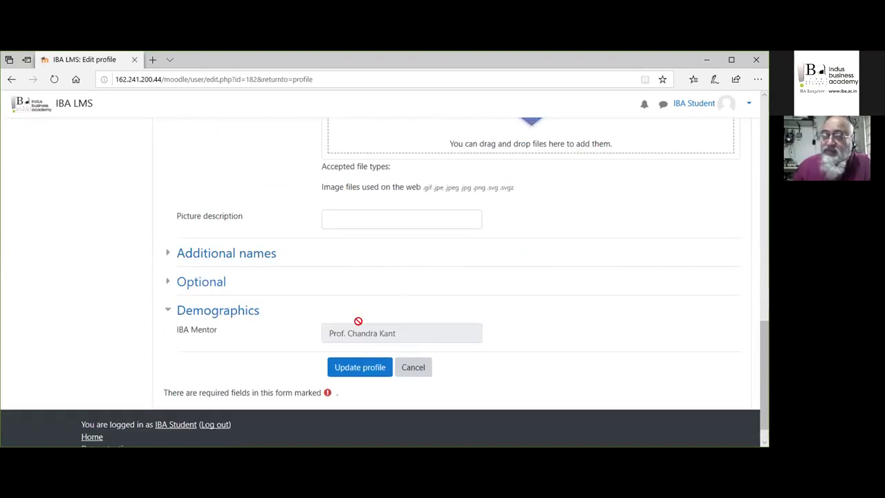
left_click(420, 369)
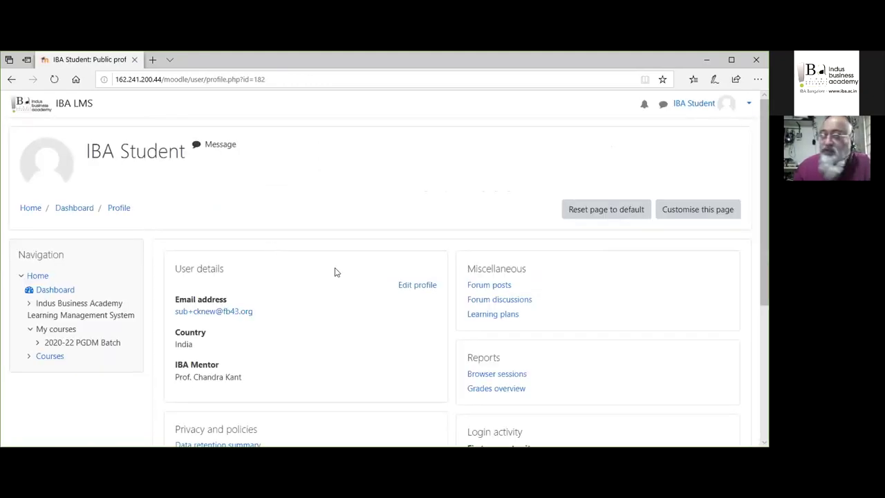
Step: Look over the profile page's details once more and return to the site home page
scroll(334, 272, "down", 3)
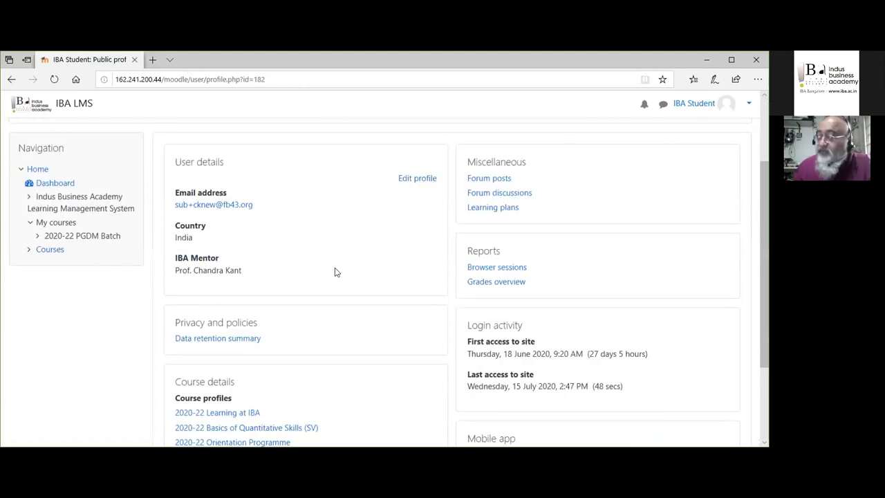
scroll(335, 271, "up", 1)
scroll(334, 271, "up", 1)
scroll(334, 272, "down", 1)
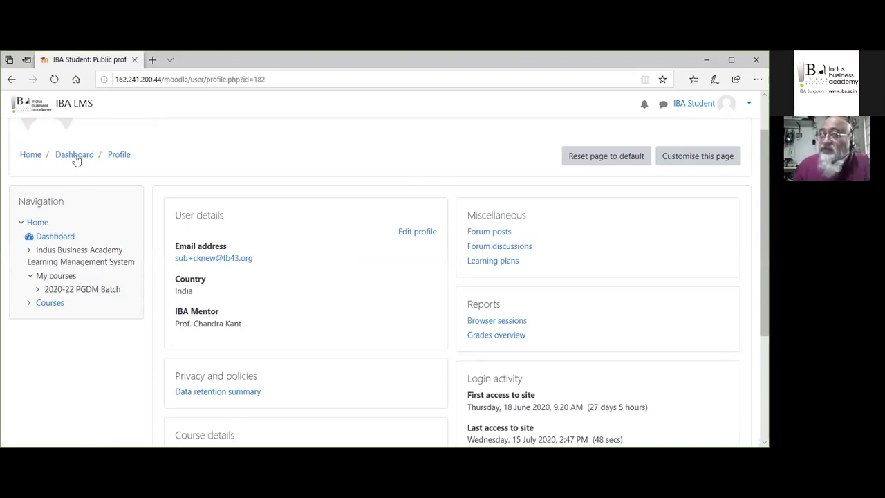
left_click(38, 223)
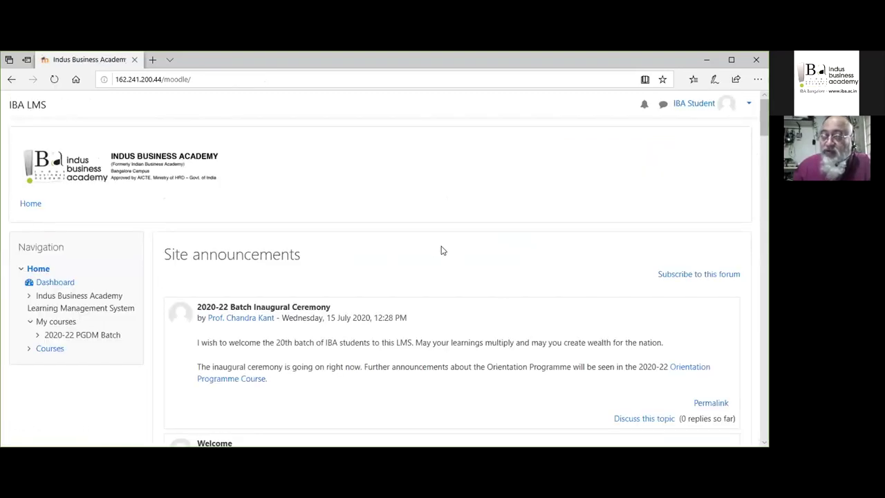
Step: Examine the site announcements, the student's enrolled courses and the first available courses on the home page
scroll(441, 249, "down", 2)
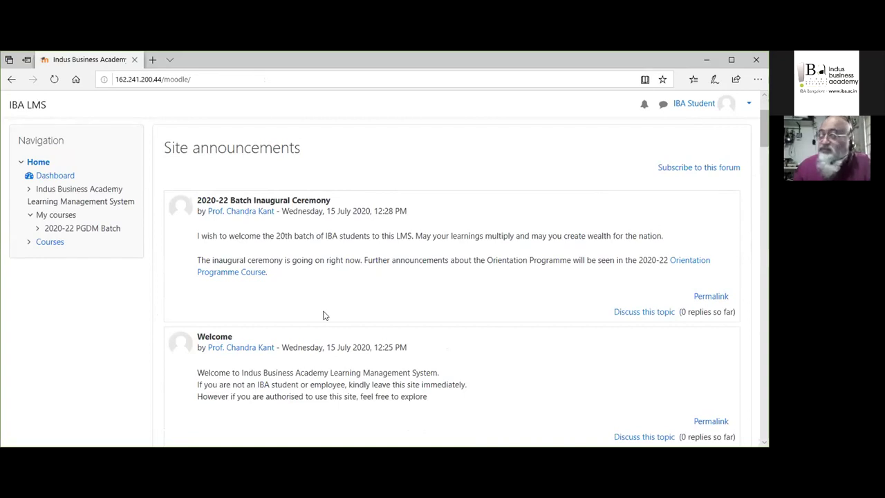
scroll(323, 315, "down", 5)
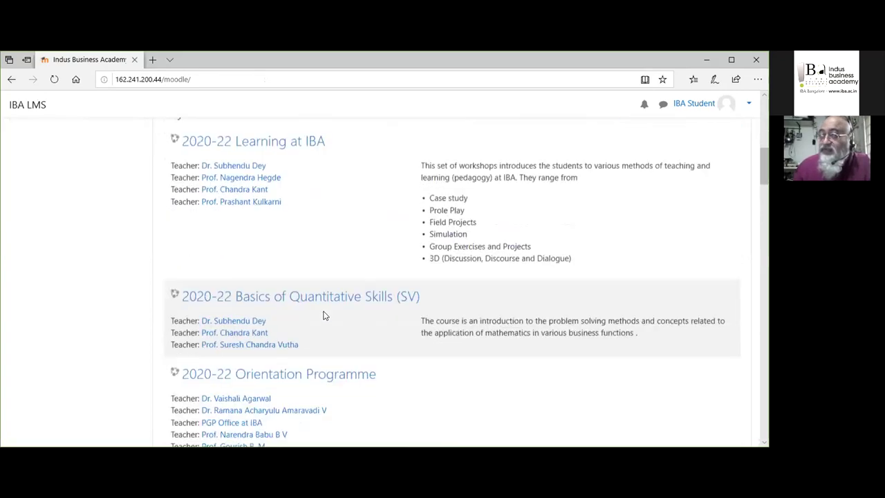
scroll(323, 315, "up", 2)
scroll(242, 373, "down", 2)
scroll(242, 374, "down", 8)
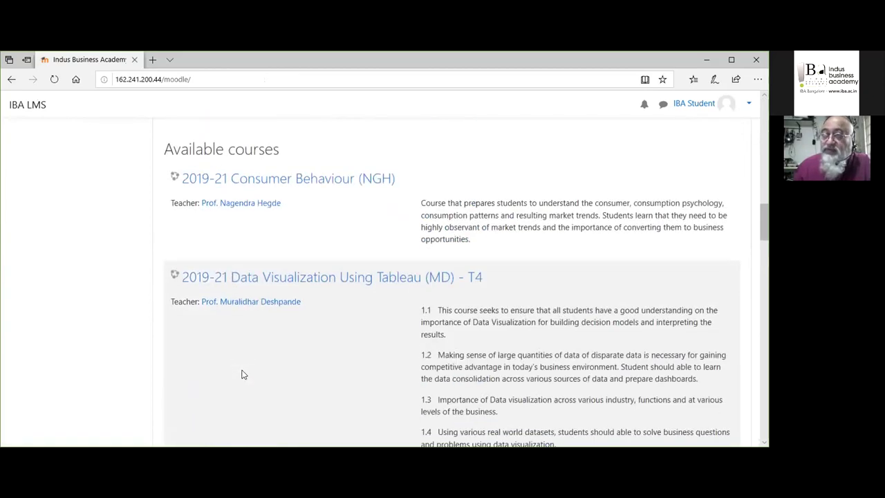
scroll(242, 373, "down", 10)
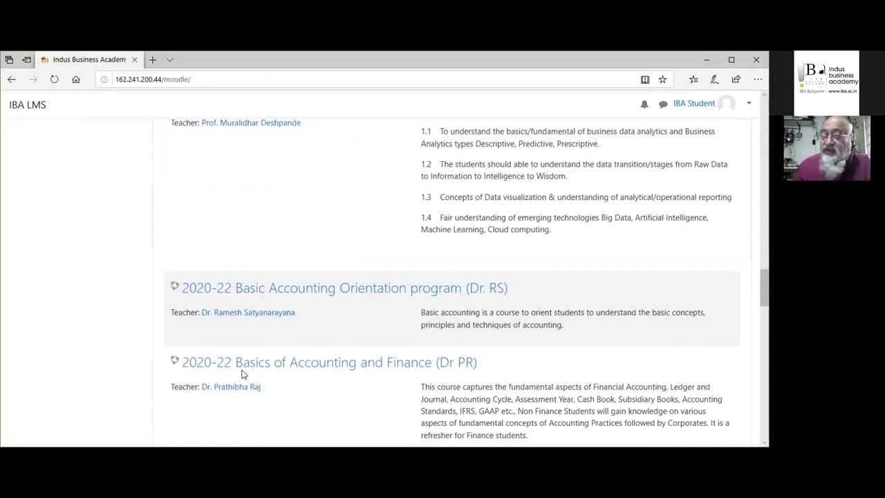
scroll(242, 374, "up", 18)
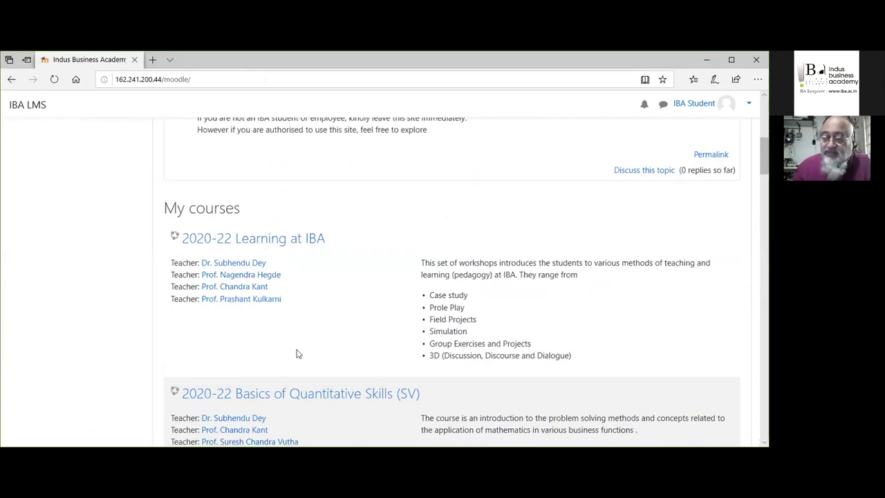
Step: Browse the complete list of available courses through to the course categories, ending back at the site announcements
scroll(295, 354, "down", 10)
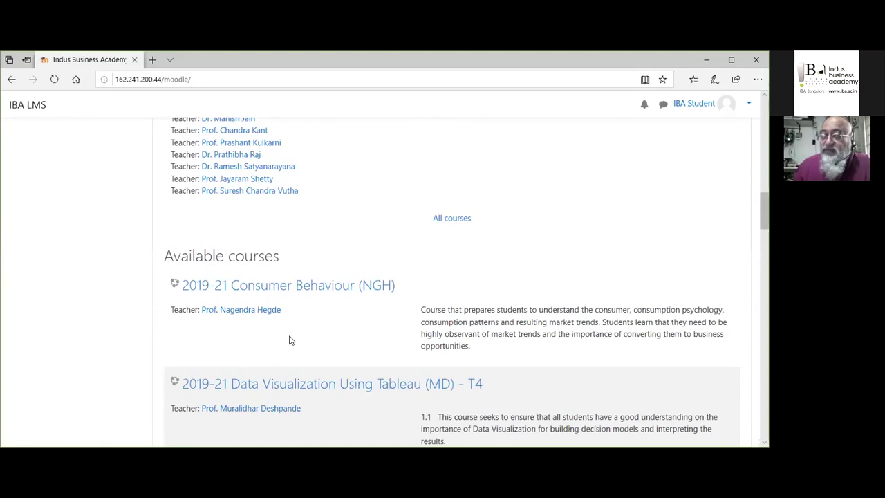
scroll(288, 340, "down", 1)
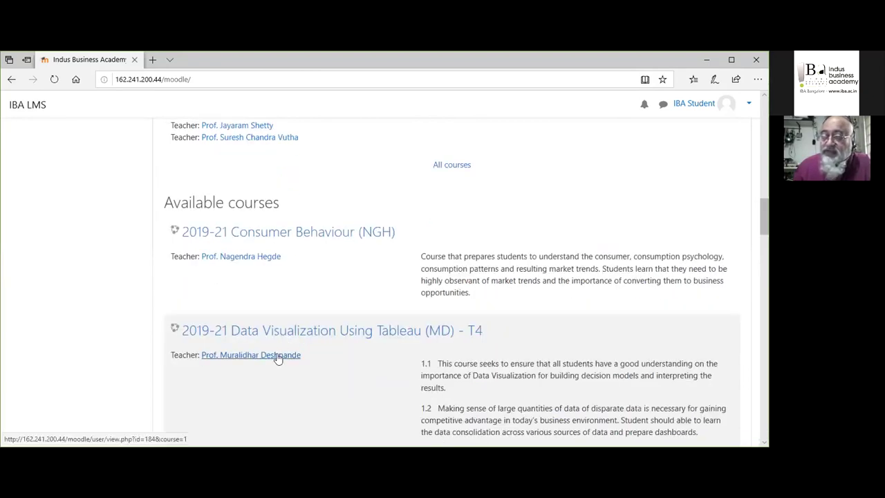
scroll(348, 372, "down", 3)
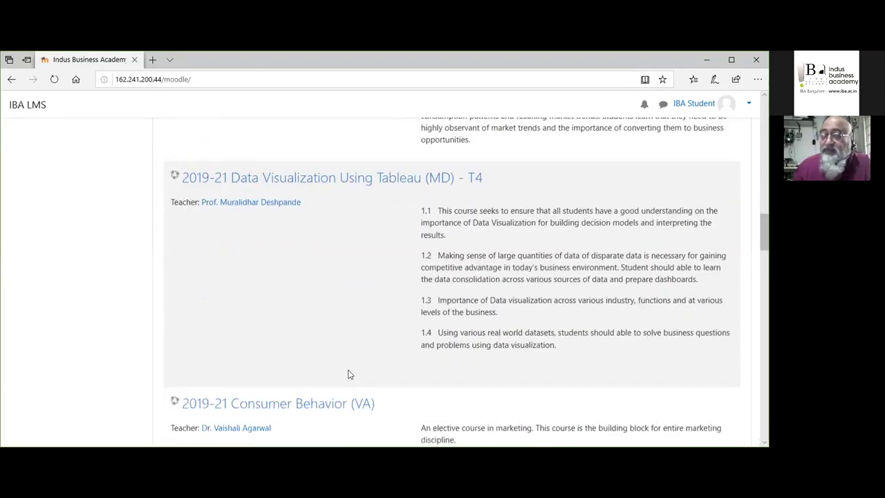
scroll(348, 373, "down", 2)
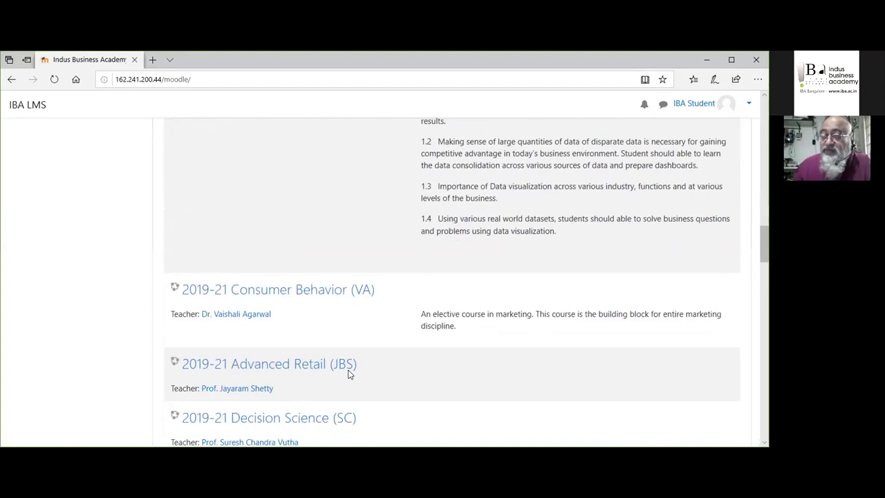
scroll(349, 373, "down", 15)
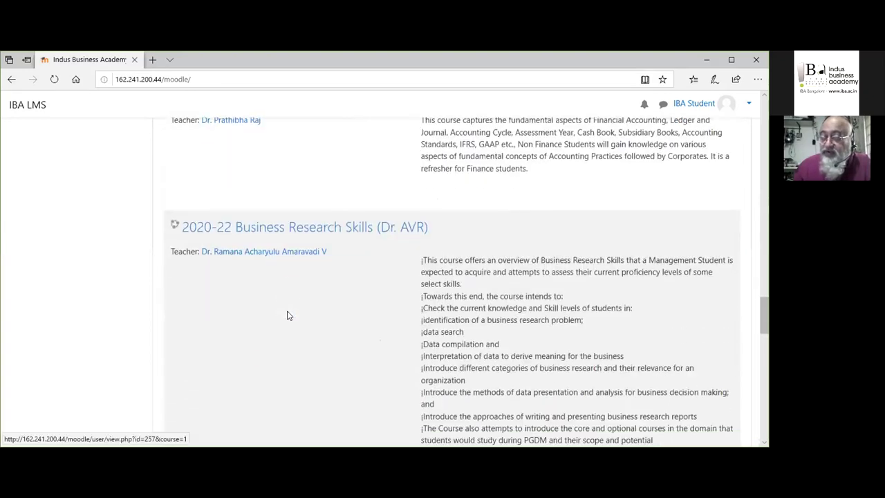
scroll(289, 316, "down", 6)
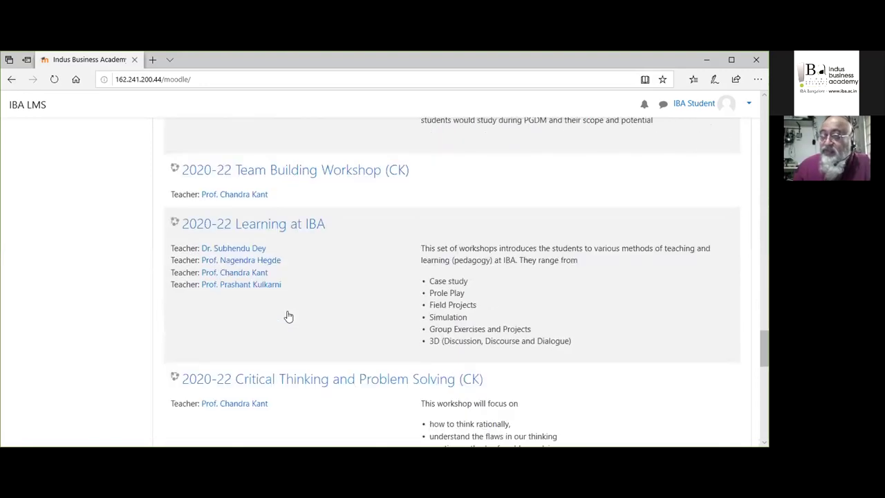
scroll(289, 315, "down", 10)
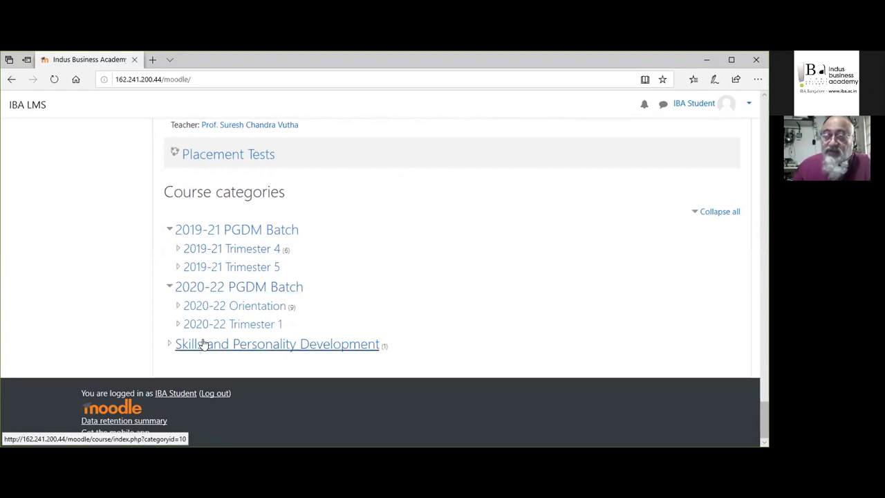
scroll(373, 290, "up", 8)
scroll(374, 290, "up", 15)
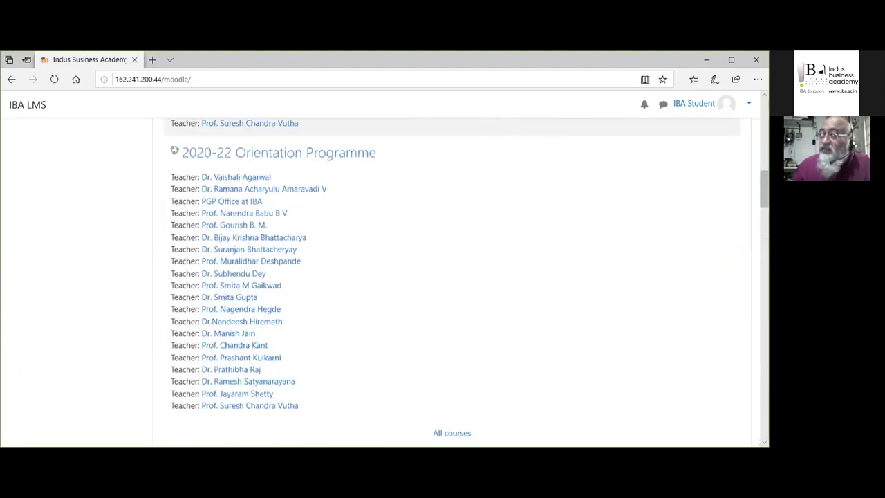
scroll(763, 194, "up", 10)
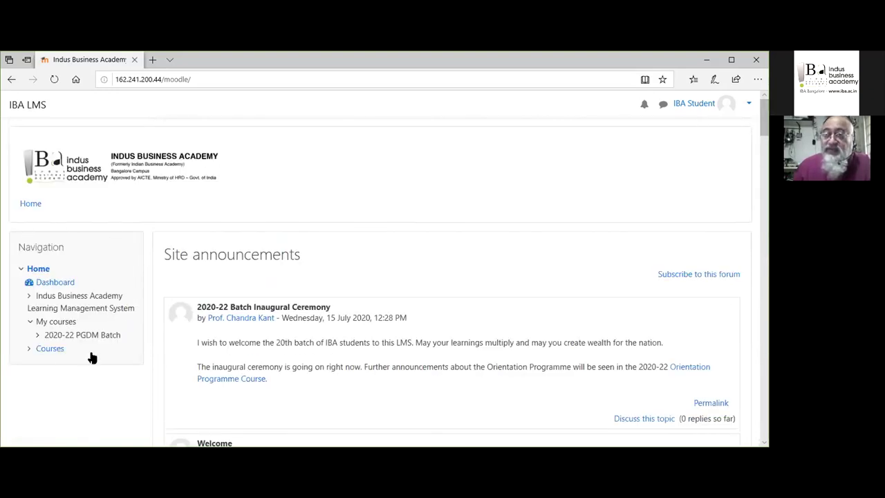
Step: Expand 2020-22 PGDM Batch and its 2020-22 Orientation category under My courses, and open the 2020-22 Orientation Programme course
left_click(53, 336)
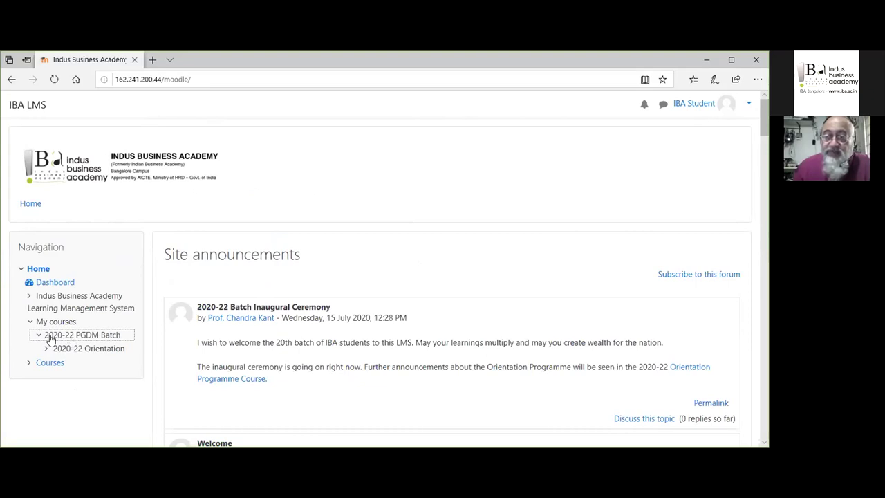
left_click(76, 350)
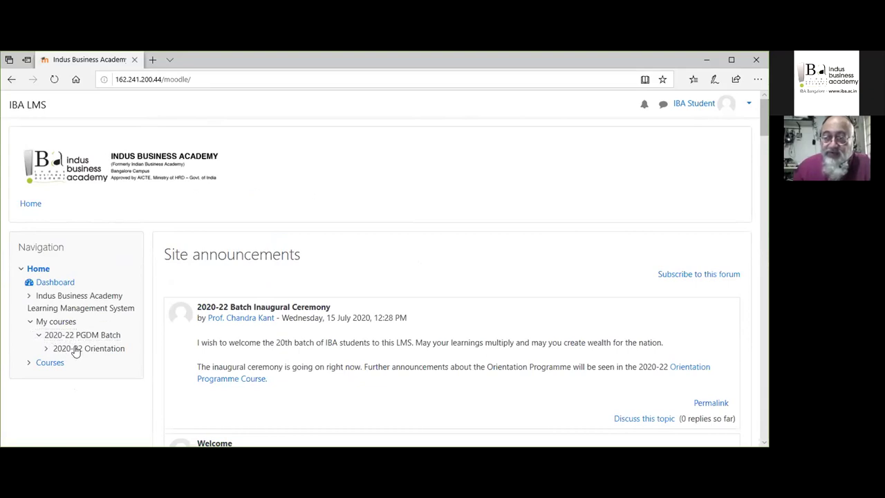
scroll(104, 370, "down", 2)
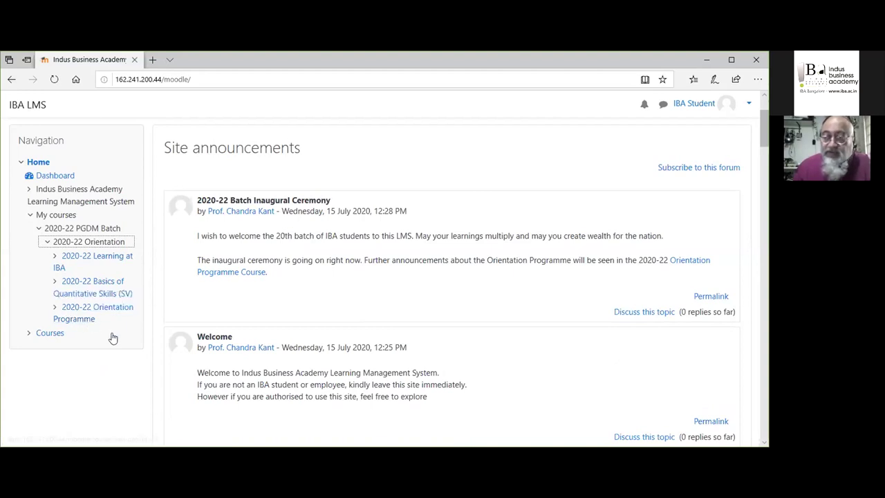
left_click(92, 313)
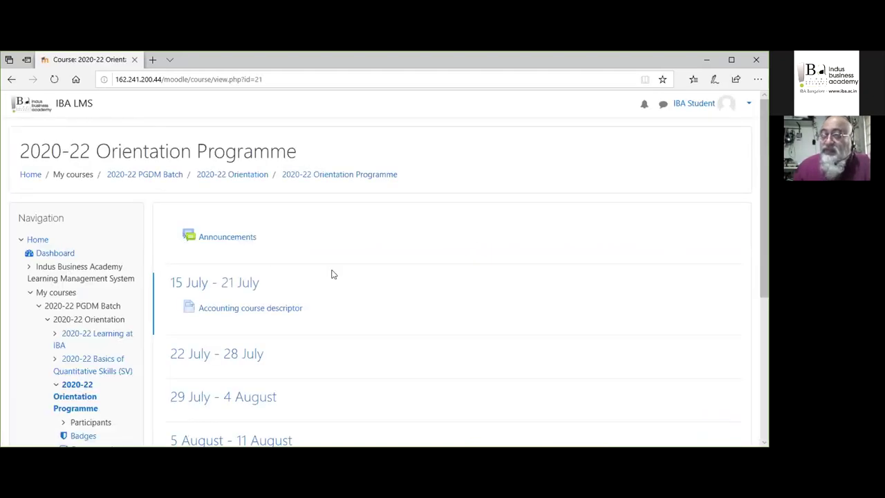
Step: Open the Orientation Programme's announcements and read the Webinar on Moodle Skills discussion
scroll(330, 272, "down", 1)
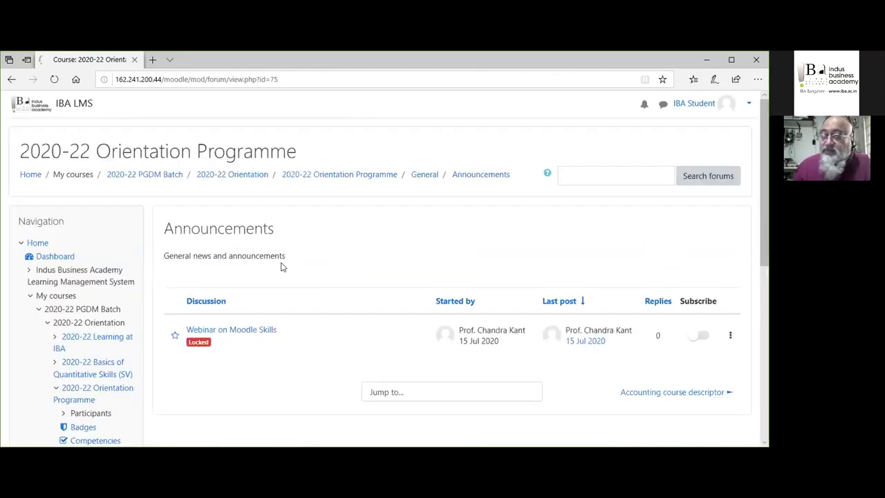
scroll(312, 330, "down", 2)
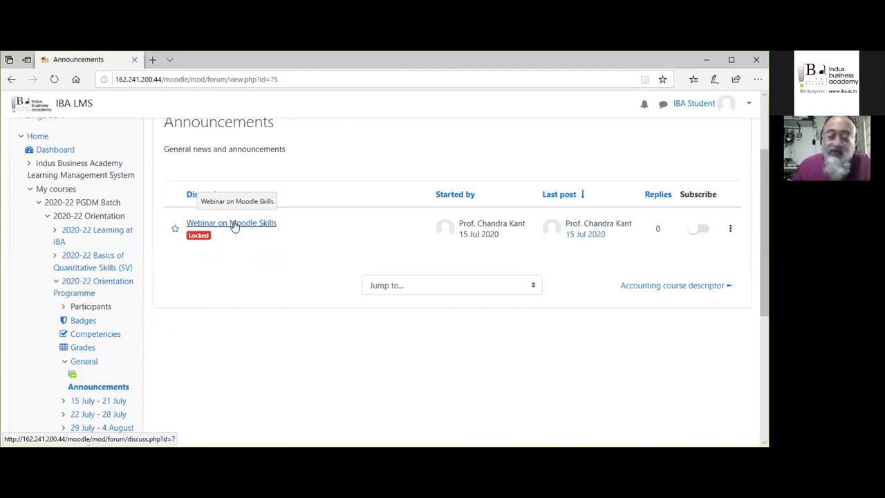
left_click(237, 226)
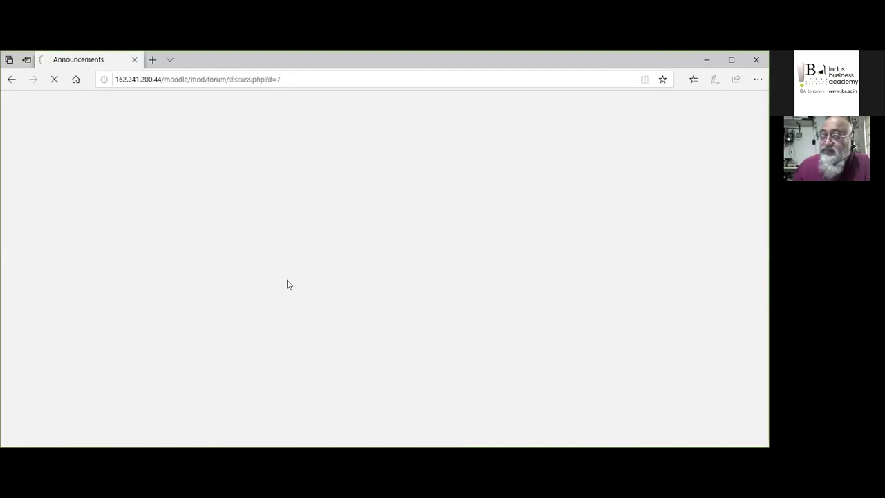
scroll(297, 271, "down", 3)
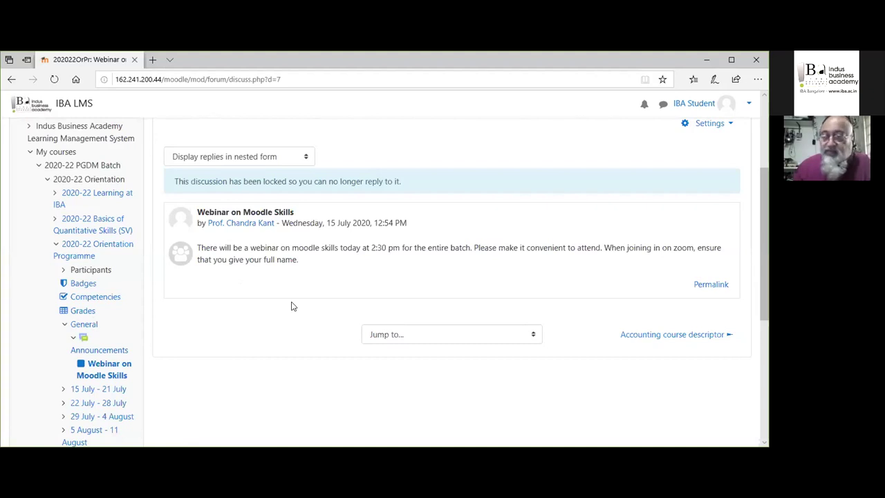
scroll(291, 306, "down", 1)
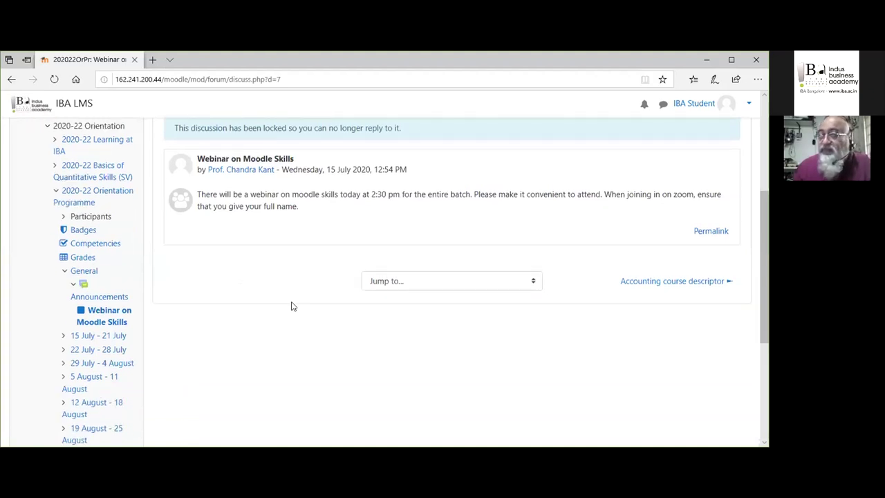
scroll(290, 307, "up", 2)
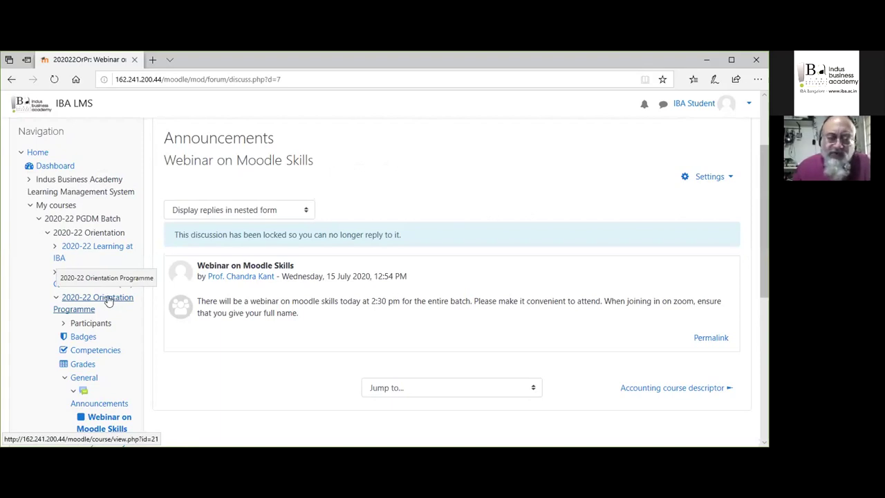
scroll(108, 300, "down", 3)
scroll(108, 301, "up", 3)
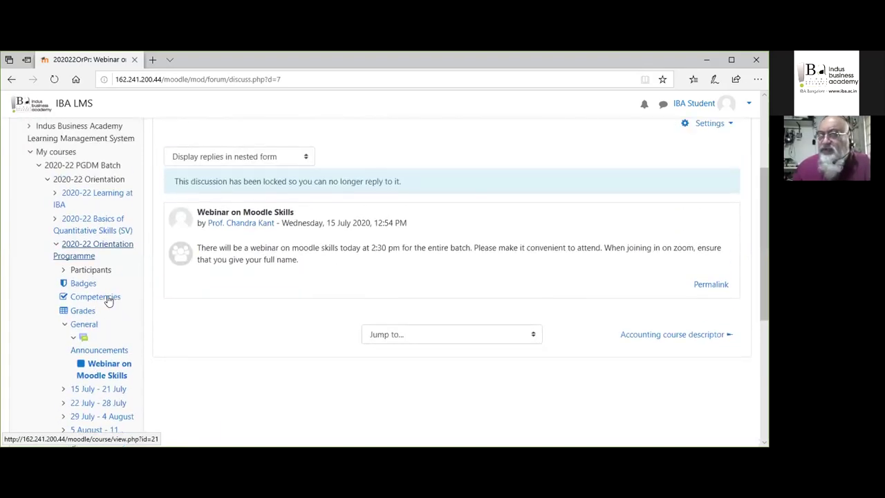
Step: Return to the site home page and open the listing of all course categories
left_click(39, 260)
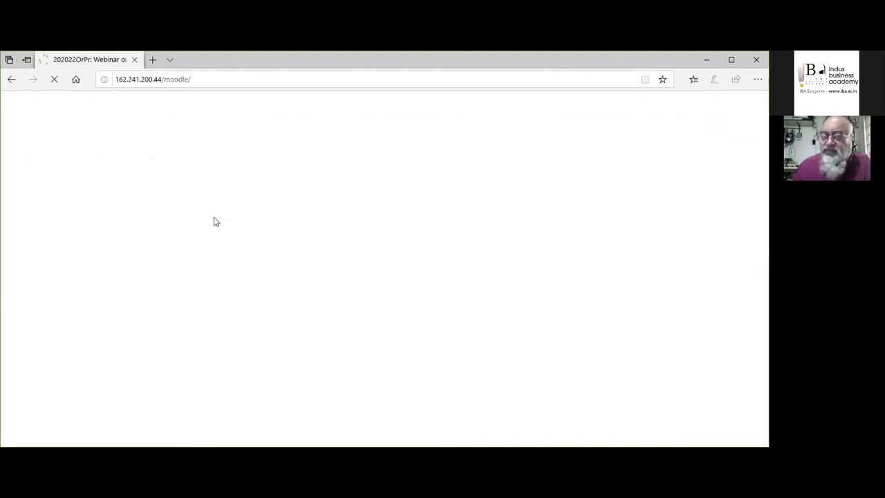
scroll(124, 269, "down", 2)
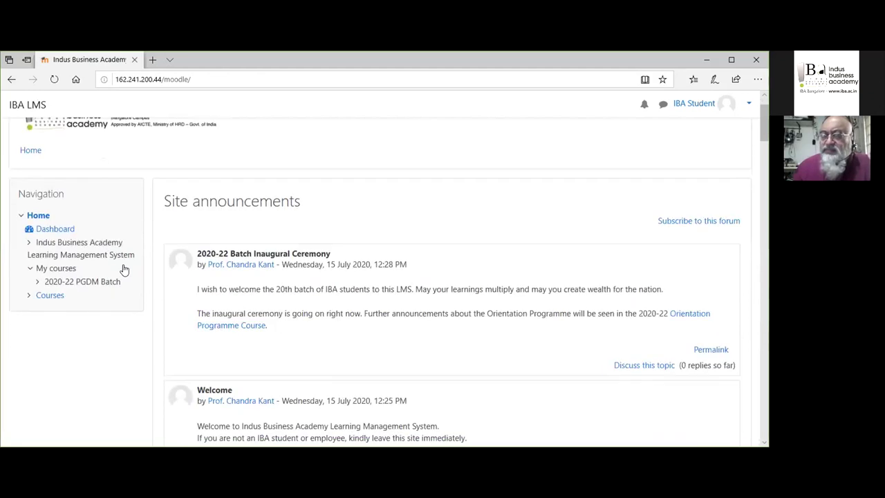
left_click(51, 244)
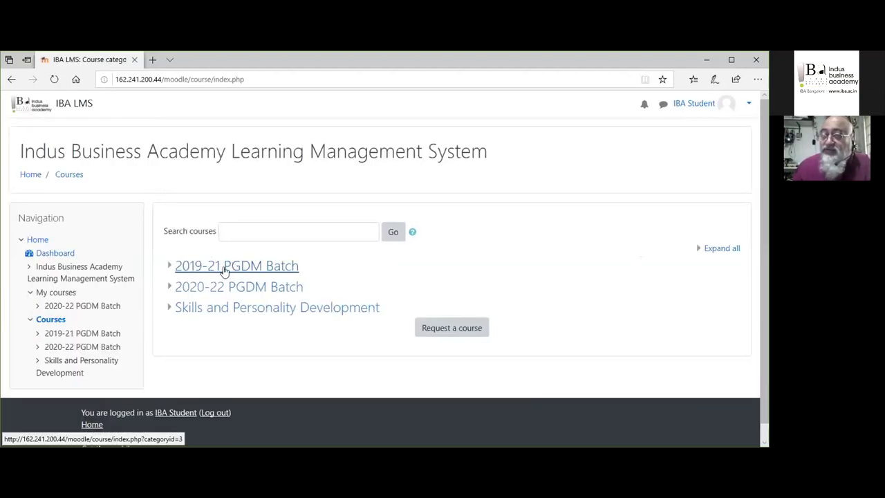
Step: Expand 2019-21 PGDM Batch in the navigation tree and view its Trimester 4 and Trimester 5 courses
left_click(74, 334)
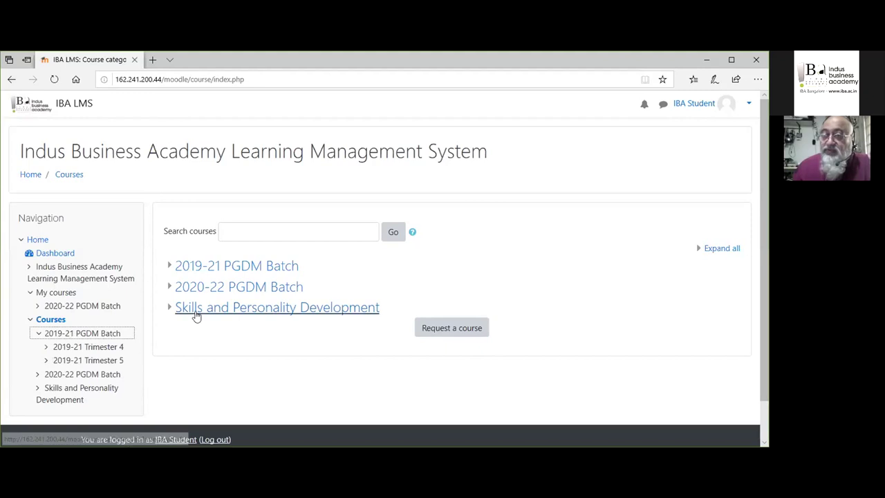
scroll(194, 315, "down", 2)
left_click(97, 306)
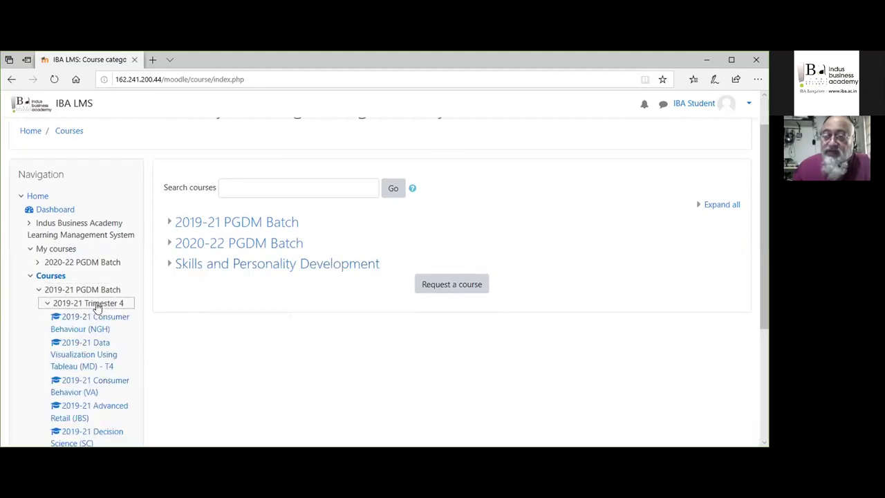
scroll(194, 312, "down", 5)
left_click(111, 317)
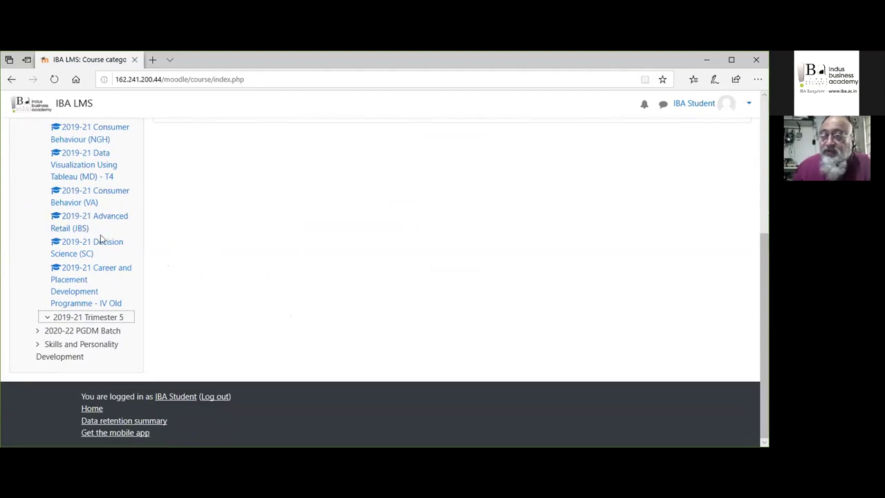
Step: Expand 2020-22 PGDM Batch with its Orientation courses, plus Skills and Personality Development, and review the courses they contain
left_click(104, 330)
scroll(122, 302, "down", 2)
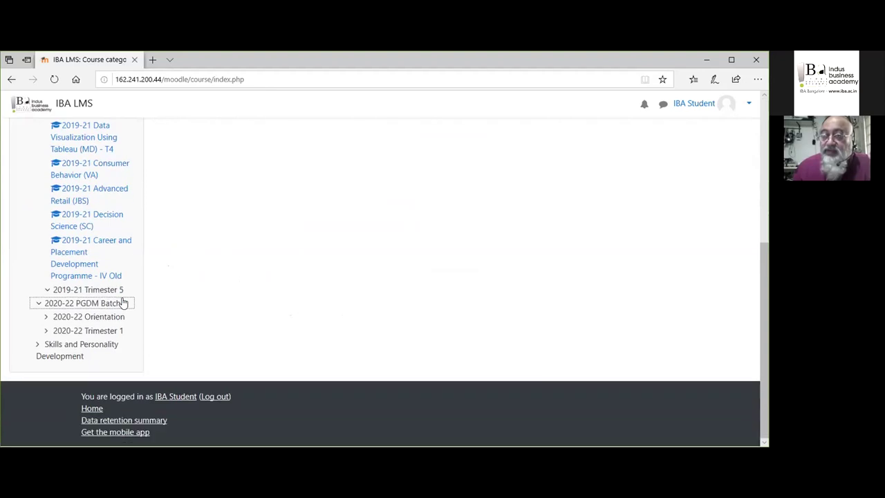
left_click(109, 317)
scroll(168, 313, "down", 5)
scroll(168, 313, "up", 1)
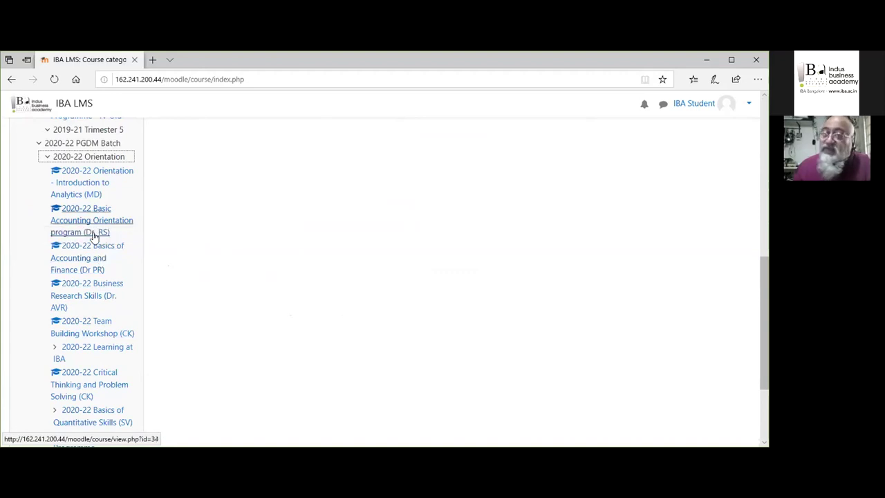
scroll(101, 258, "down", 3)
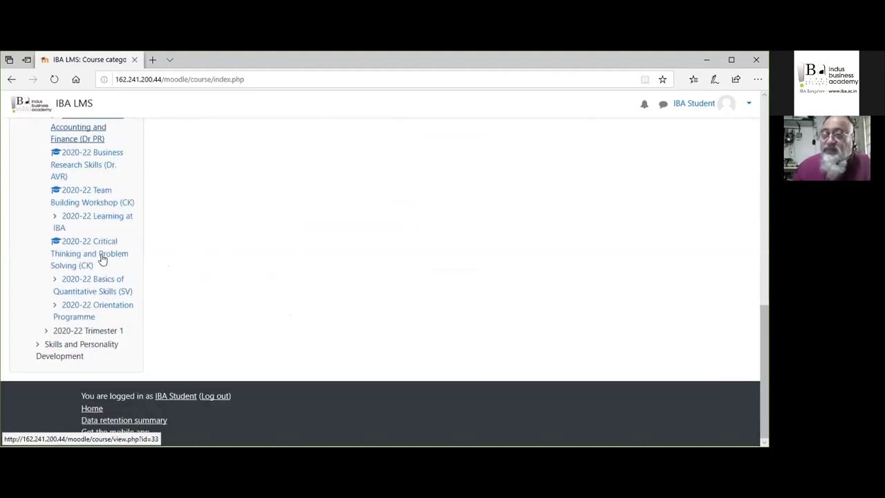
left_click(71, 349)
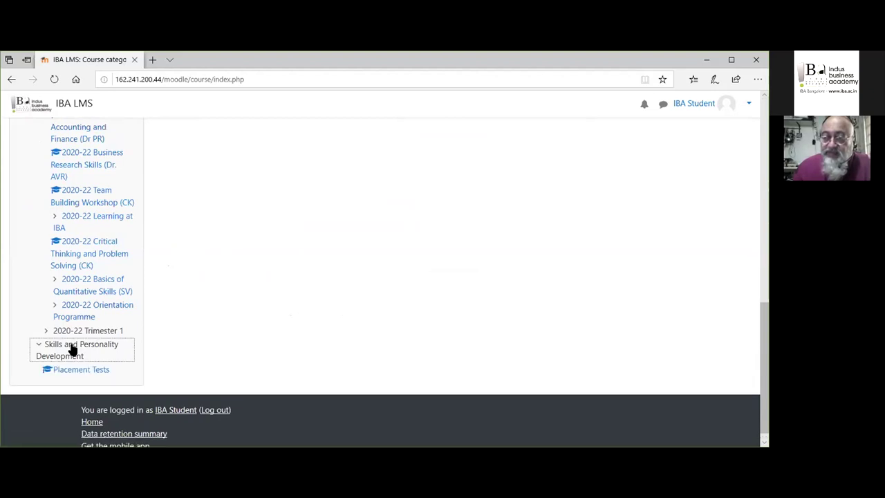
scroll(173, 288, "down", 1)
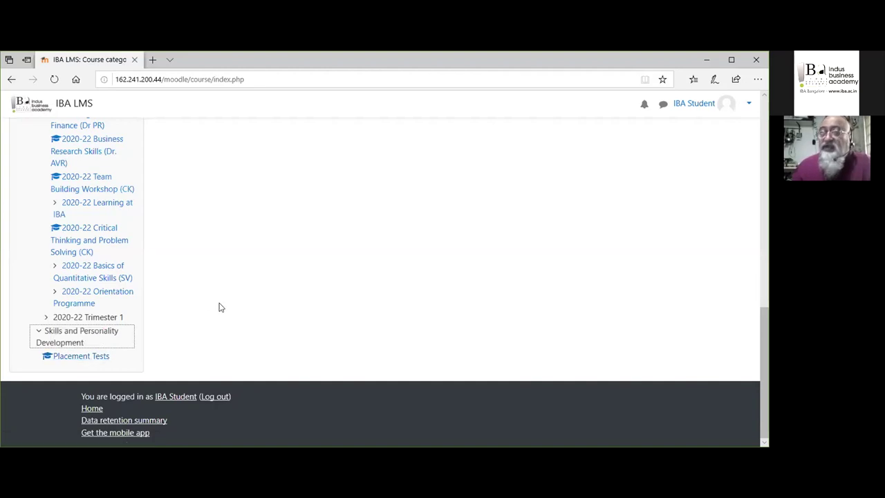
Step: Return to the main course category listing and open the 2019-21 PGDM Batch category page
scroll(219, 306, "up", 5)
scroll(219, 307, "up", 3)
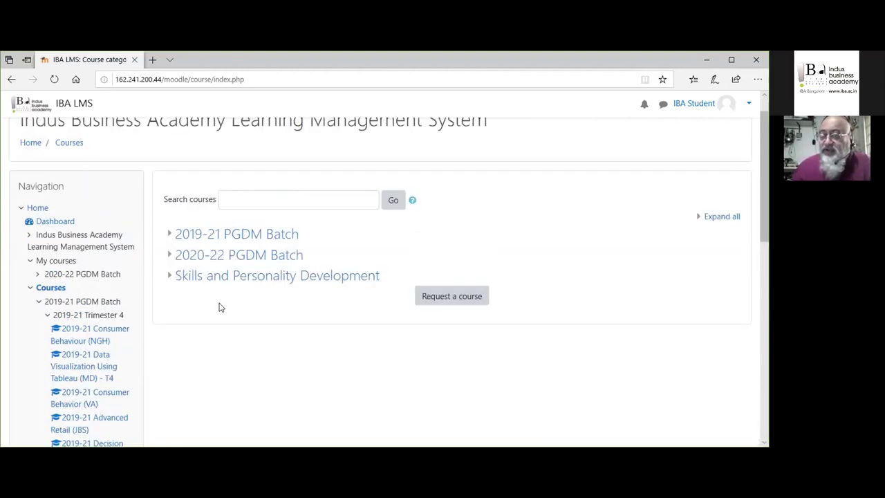
scroll(224, 305, "down", 1)
scroll(223, 304, "up", 1)
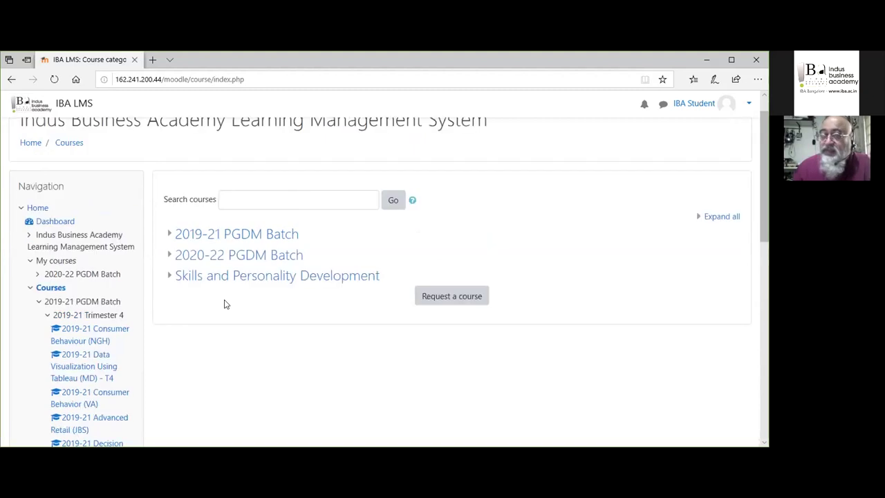
scroll(223, 304, "down", 3)
scroll(224, 304, "up", 3)
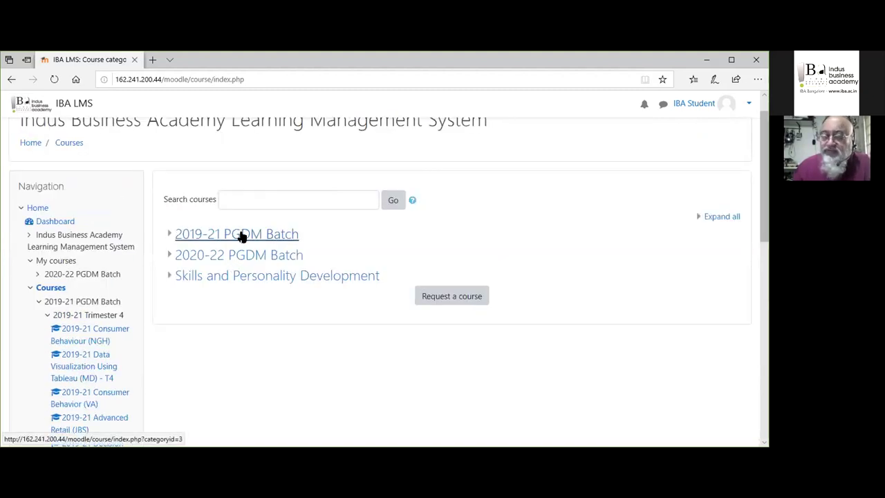
left_click(242, 236)
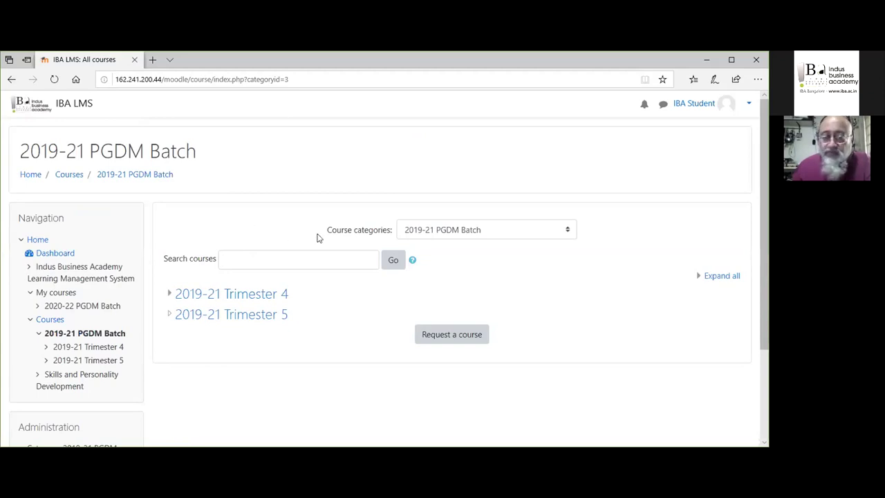
Step: Open the student's Messages page and search people and messages for the professor's first name
left_click(746, 103)
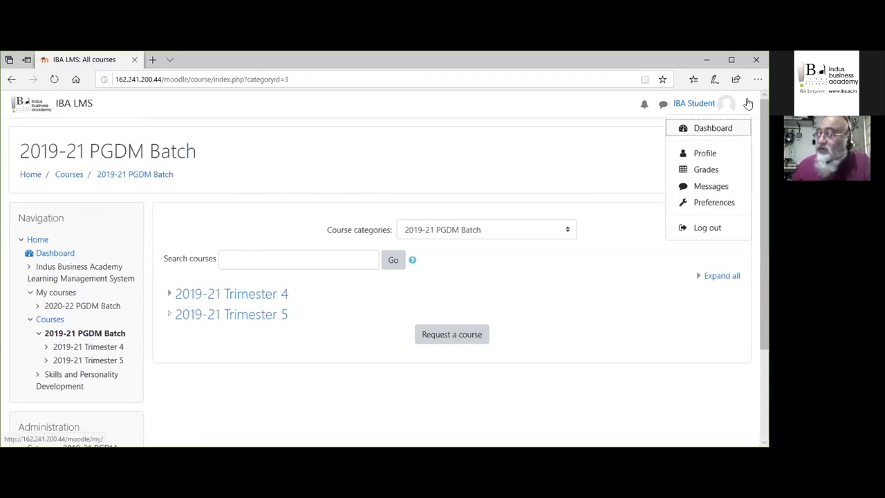
left_click(706, 188)
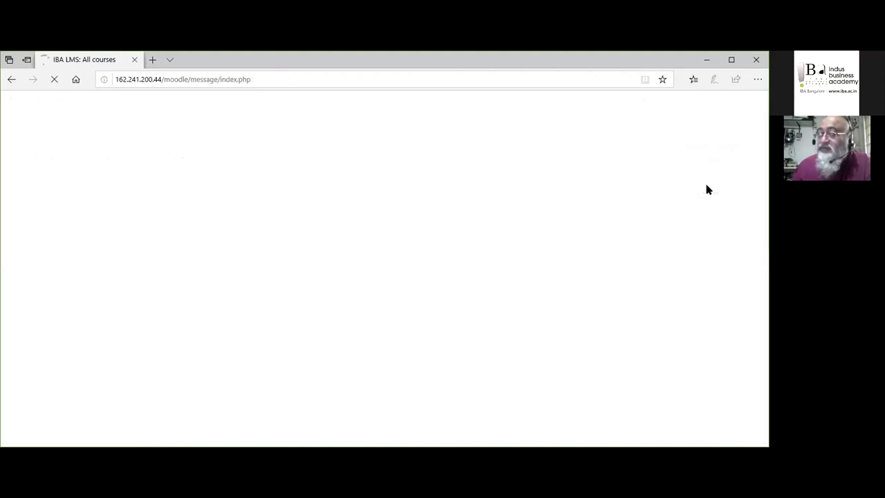
left_click(188, 160)
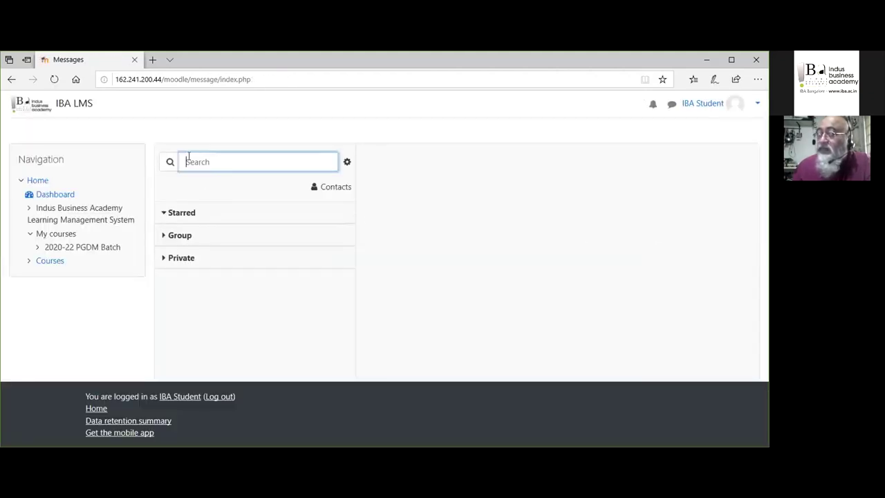
type("chandr")
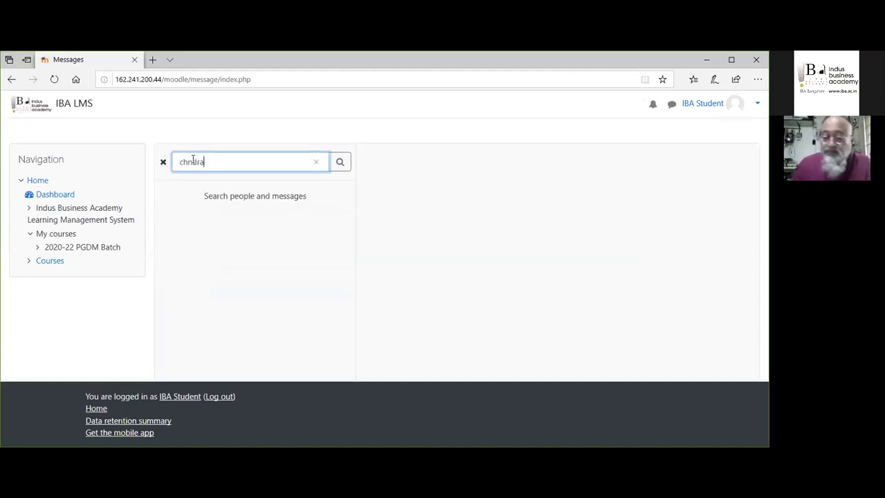
type("a")
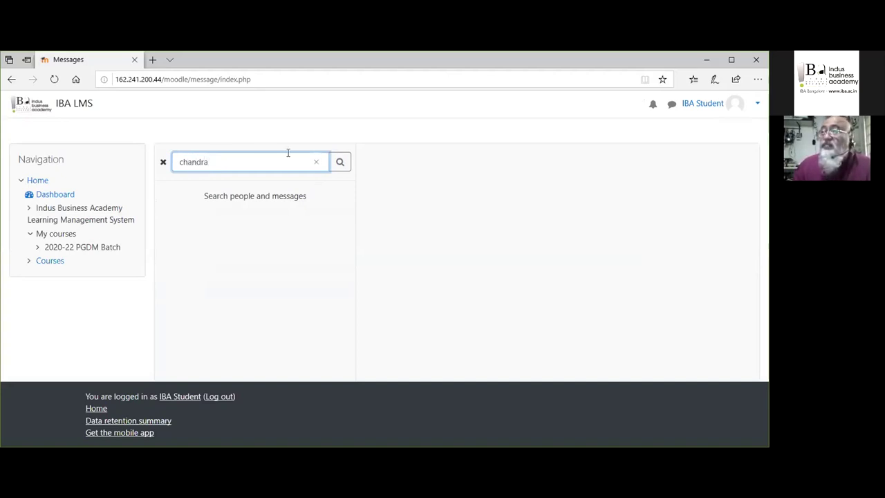
left_click(338, 162)
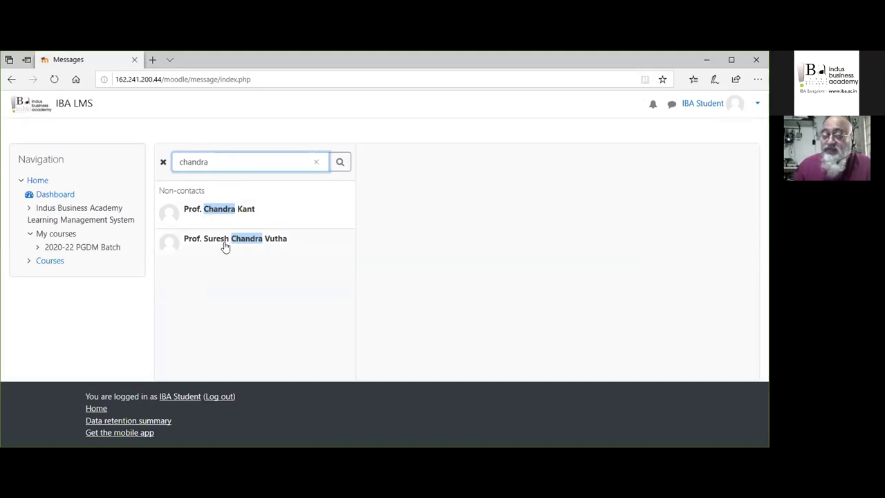
Step: Open the conversation with the first matching professor and look through the messages exchanged on 15 July
left_click(218, 212)
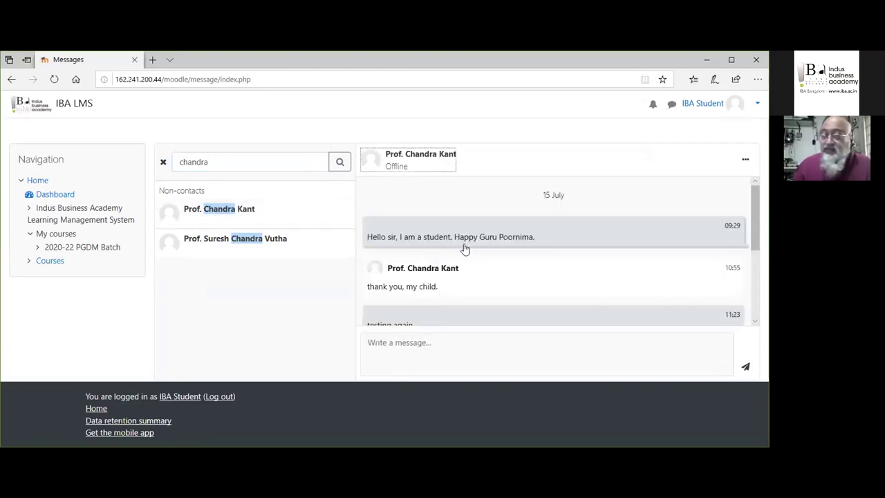
scroll(466, 280, "down", 2)
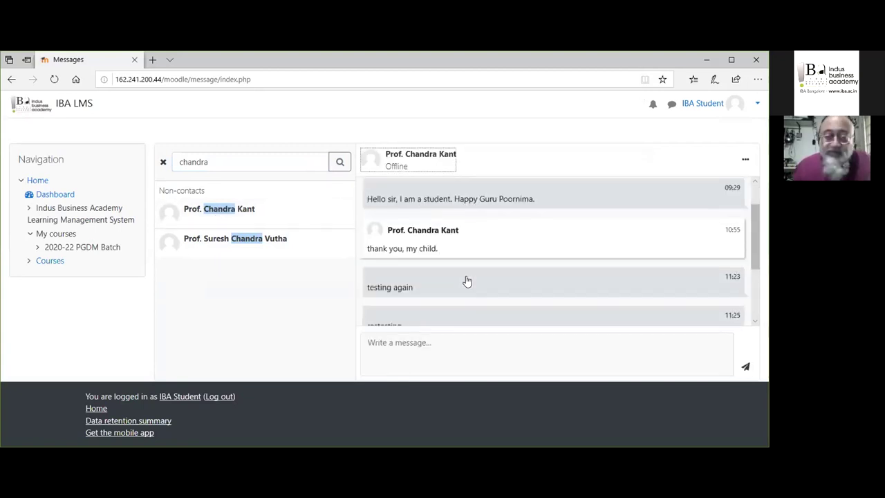
scroll(467, 280, "up", 2)
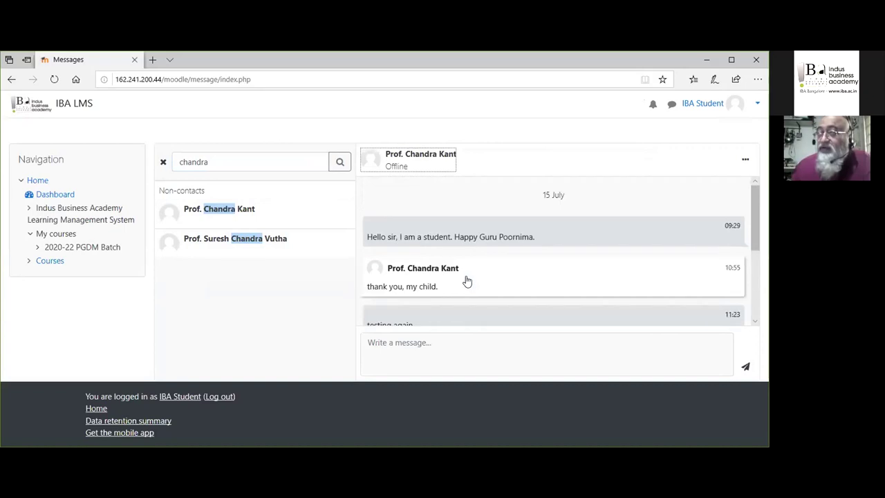
Step: Go through the site home to the Dashboard and review its recently accessed courses, course overview, Timeline and Online users
left_click(39, 180)
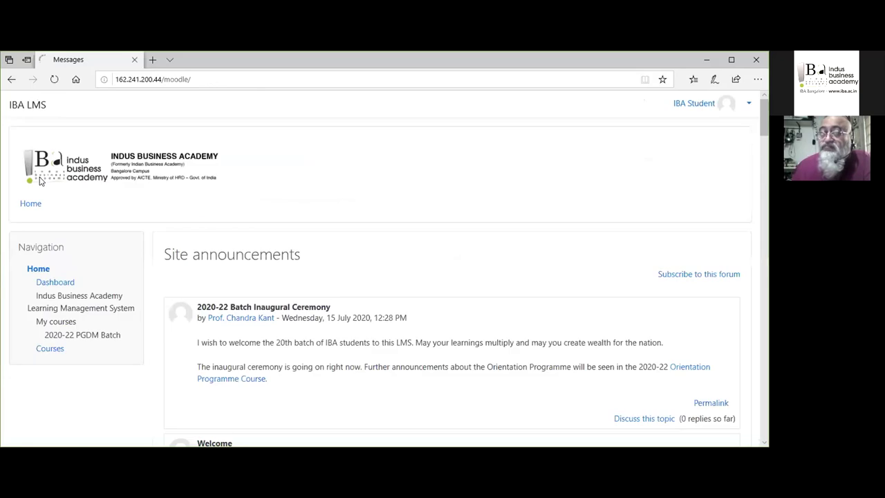
scroll(111, 152, "down", 2)
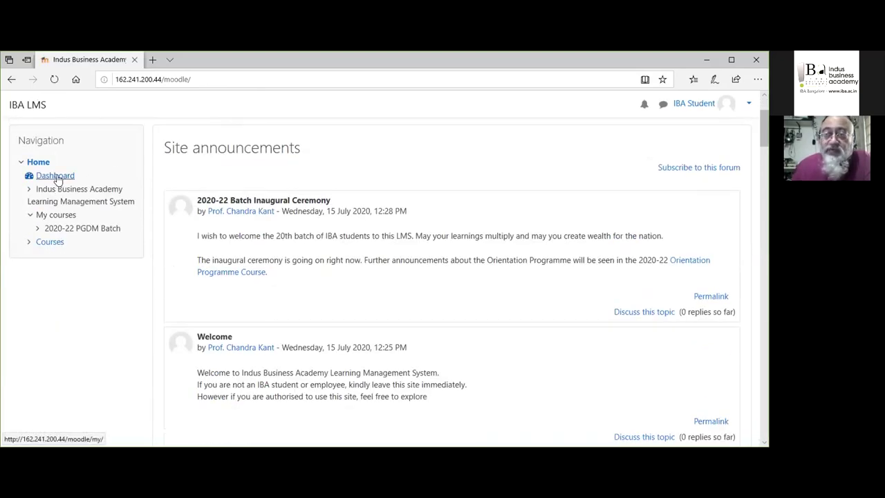
left_click(55, 176)
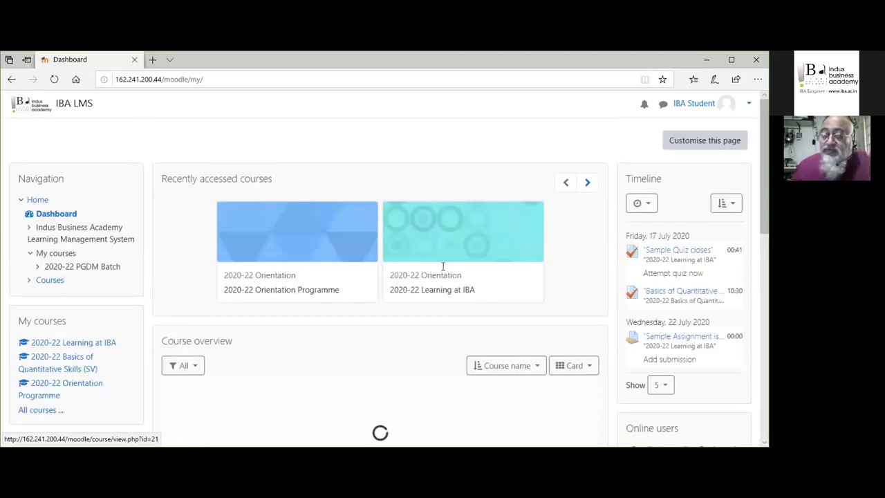
scroll(315, 238, "down", 3)
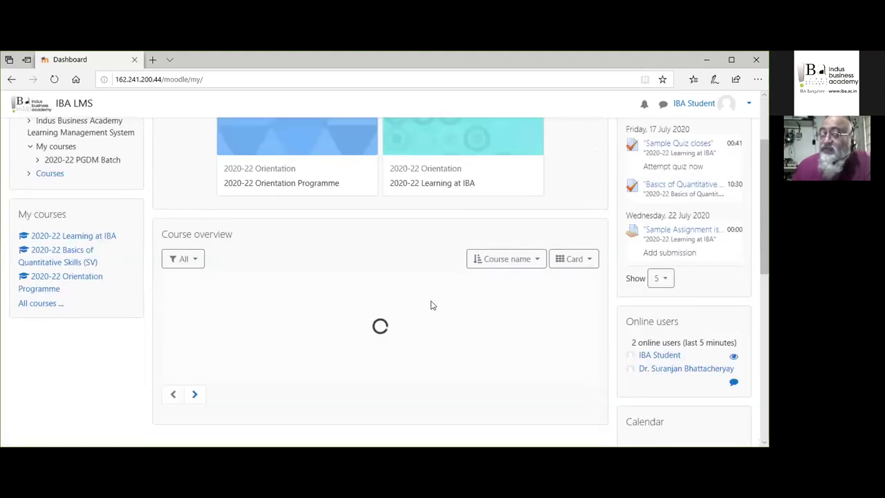
scroll(426, 307, "up", 3)
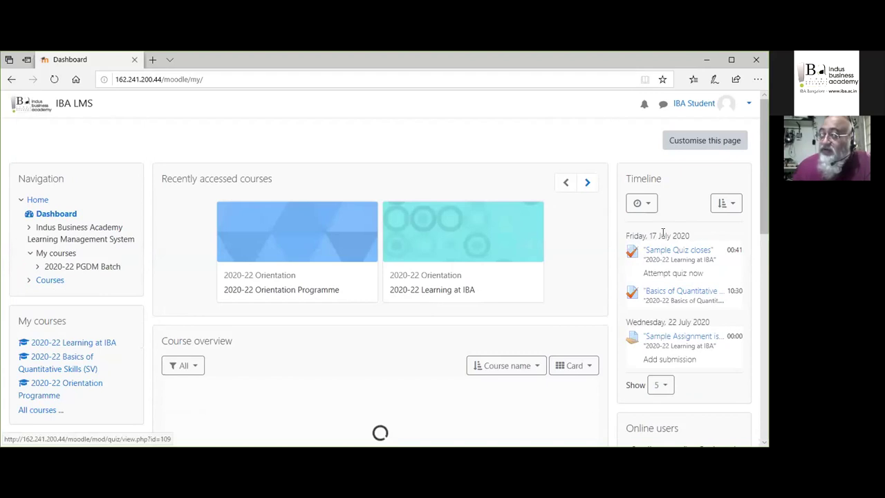
scroll(673, 275, "down", 3)
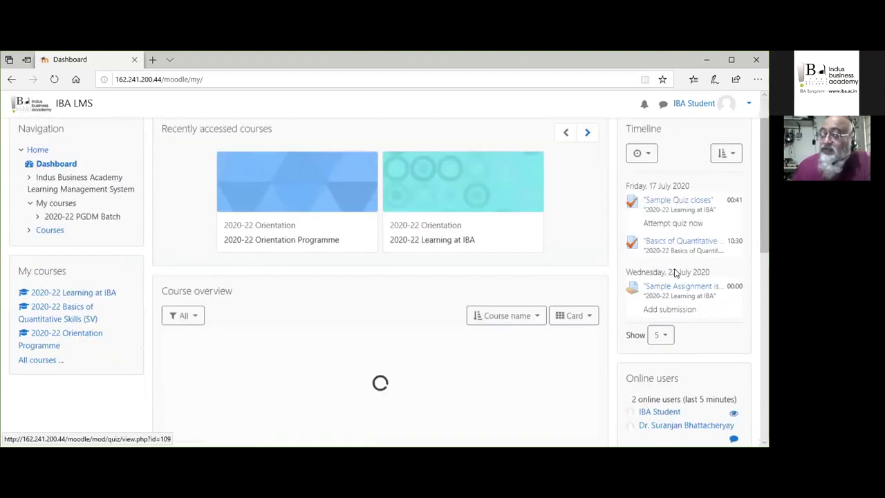
scroll(674, 274, "down", 2)
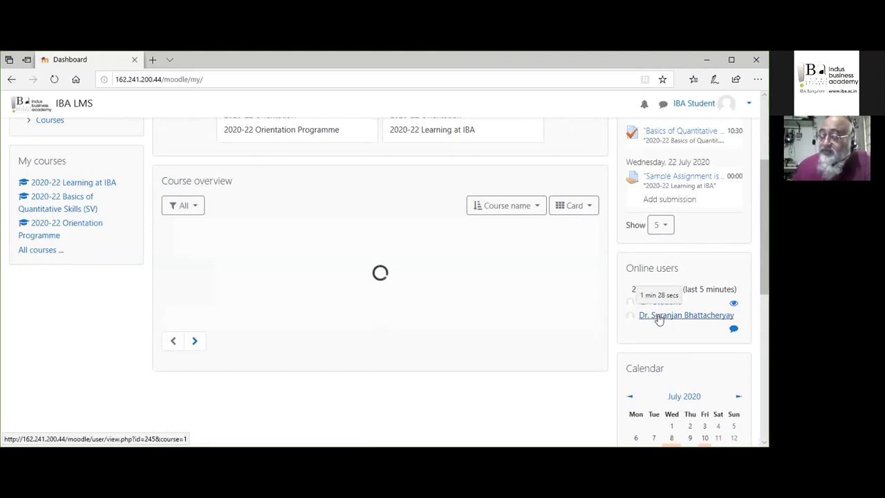
Step: Check the July 2020 calendar's events for 15, 17 and 22 July, plus the Upcoming events list
scroll(658, 316, "down", 3)
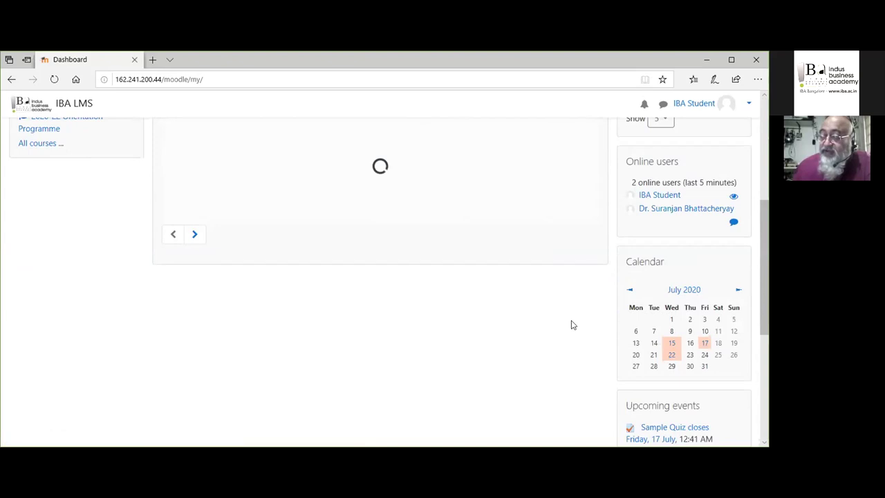
scroll(622, 288, "down", 3)
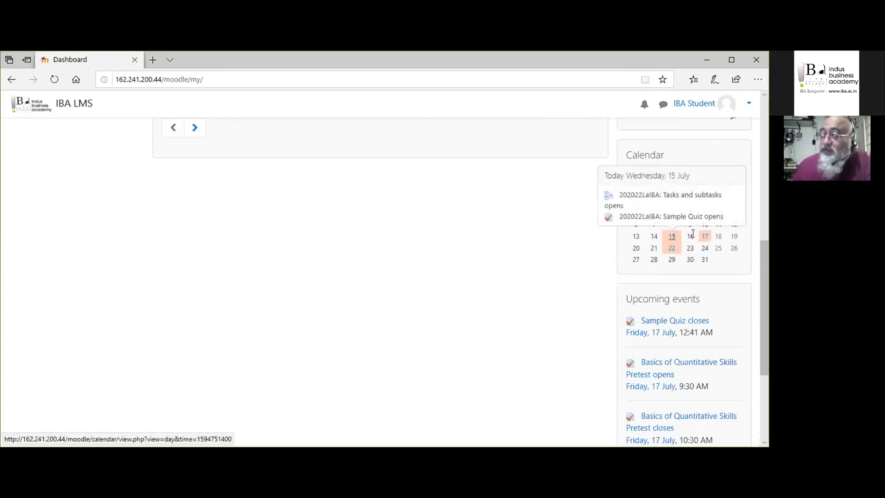
mouse_move(706, 237)
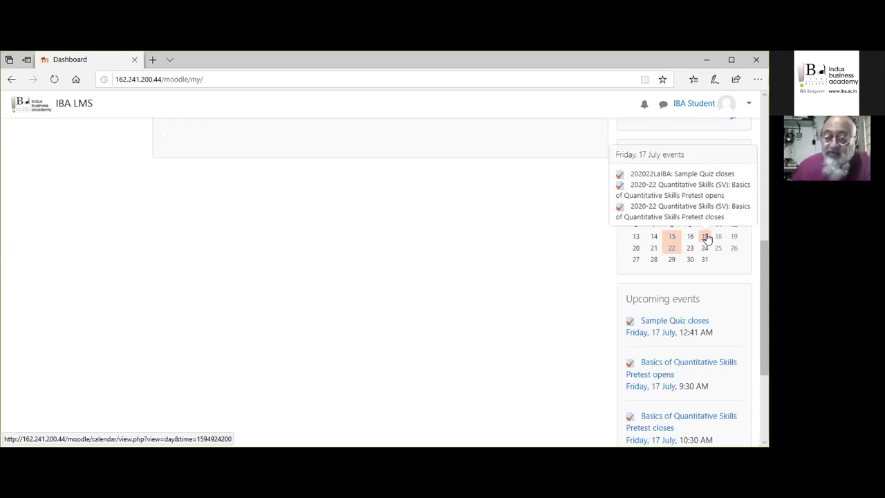
mouse_move(670, 253)
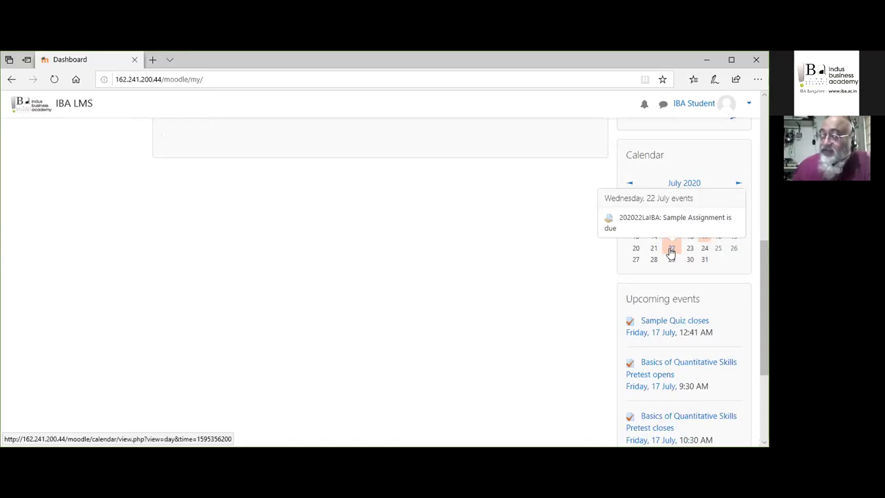
scroll(490, 253, "down", 2)
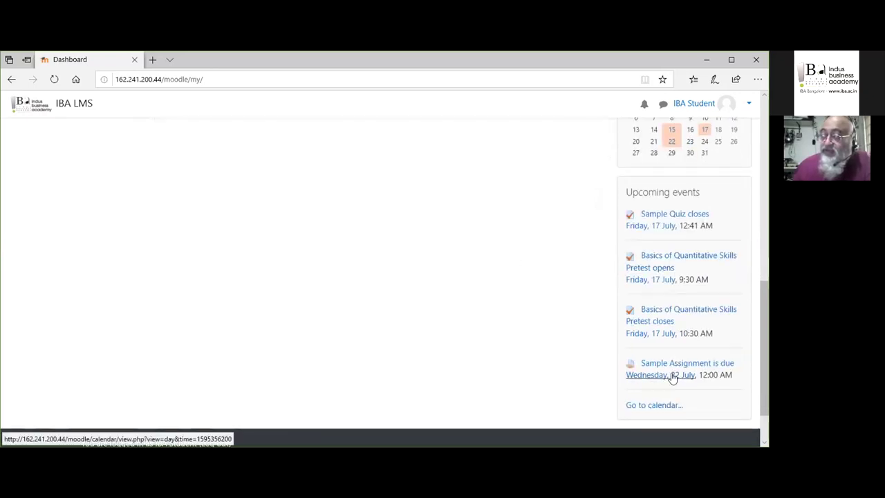
Step: View the details of the upcoming event "Sample Quiz closes", then close them and return to the start of the Dashboard
left_click(679, 216)
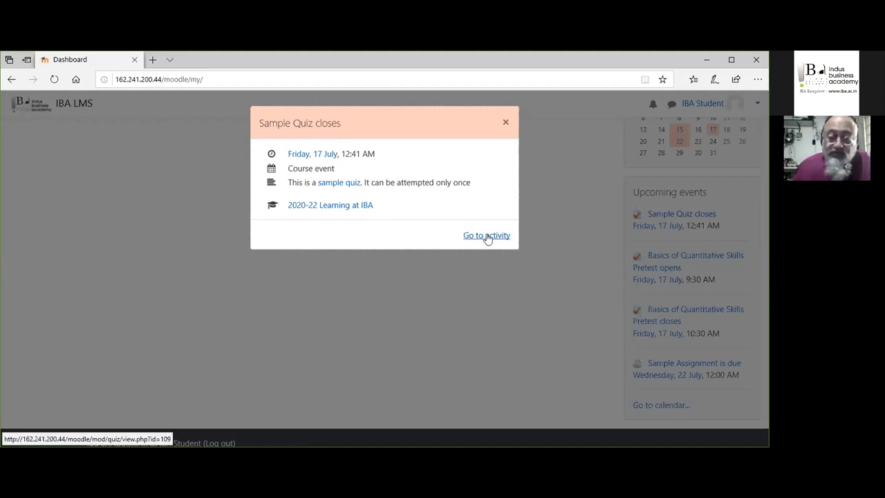
left_click(507, 124)
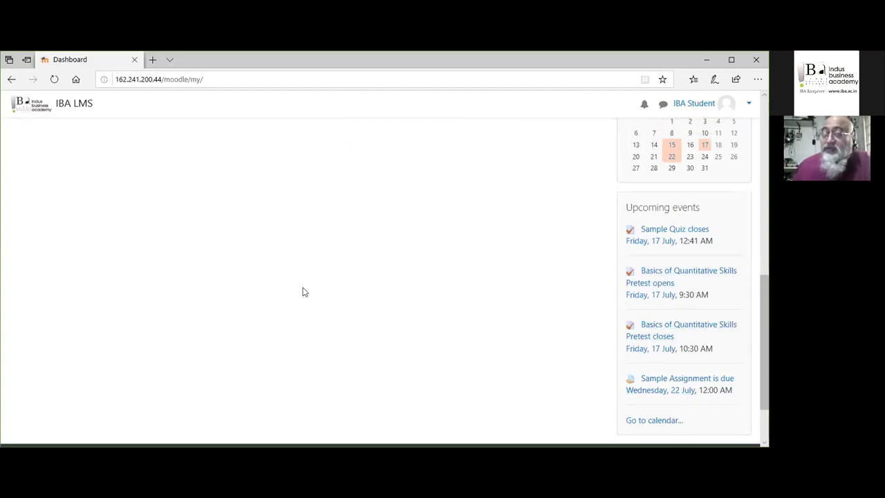
scroll(302, 290, "up", 10)
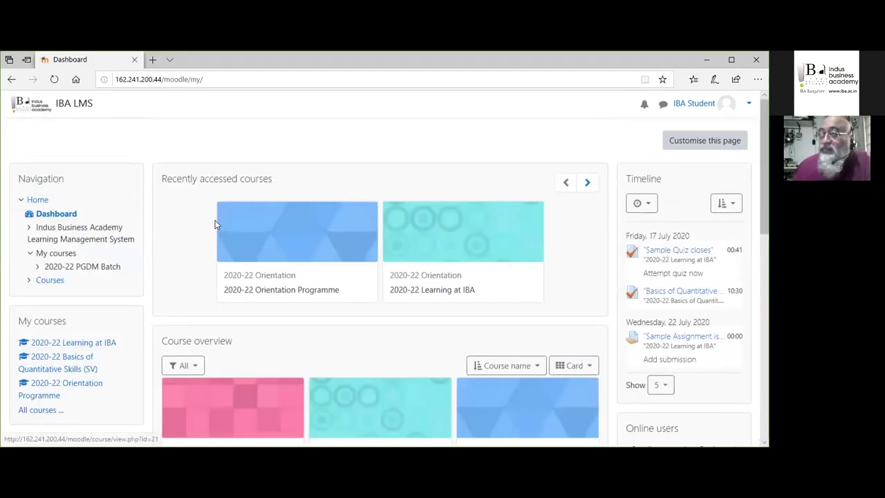
Step: Switch the Dashboard to customising mode and view the block types available to add, without adding one
left_click(699, 140)
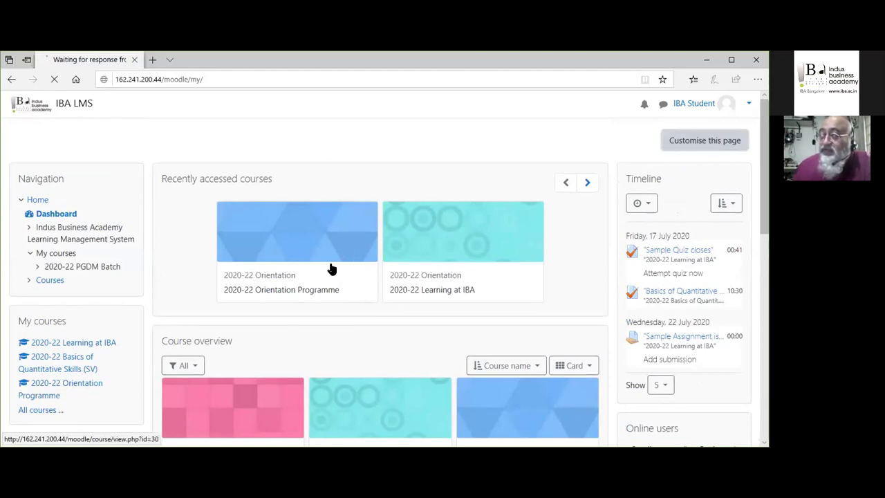
scroll(358, 268, "down", 3)
scroll(357, 268, "down", 2)
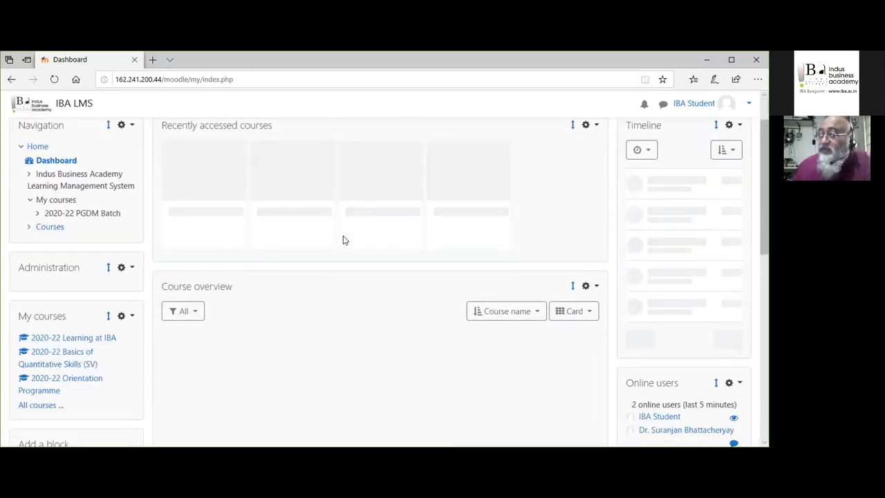
scroll(343, 239, "down", 3)
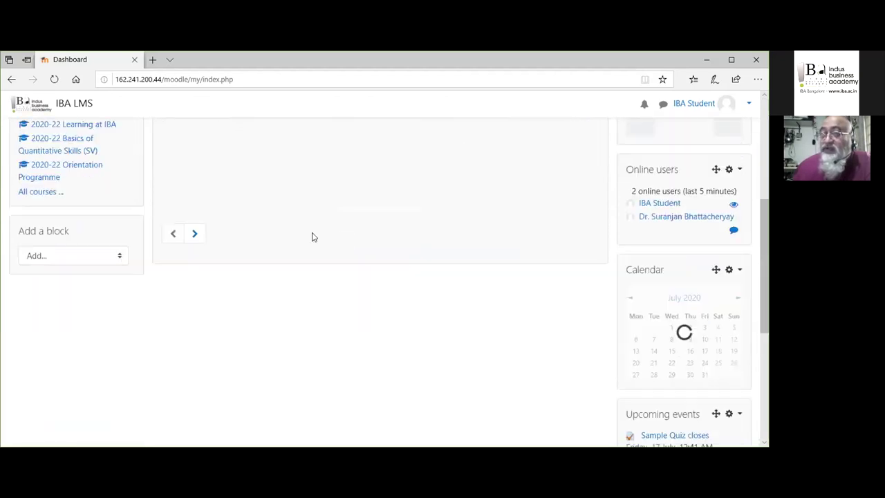
left_click(122, 256)
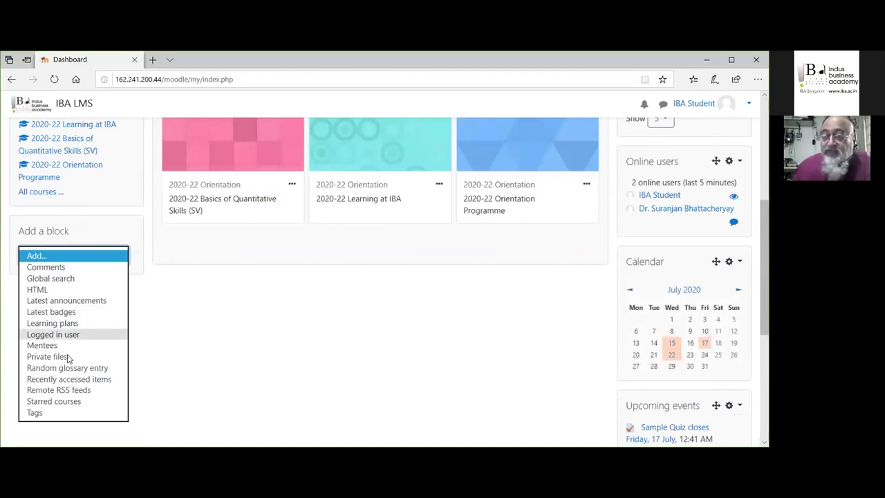
left_click(237, 372)
Step: Look over the course cards in the Dashboard's Course overview and the surrounding blocks in customising mode
scroll(331, 356, "up", 5)
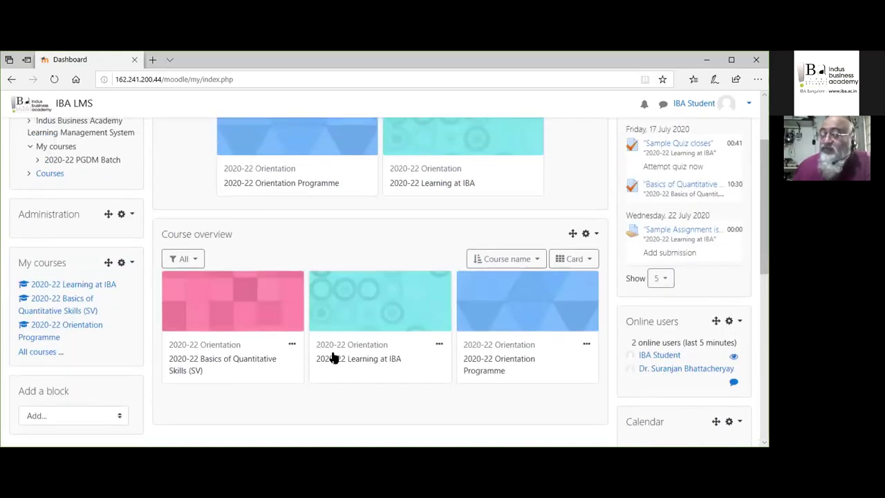
scroll(332, 357, "down", 1)
scroll(332, 356, "down", 3)
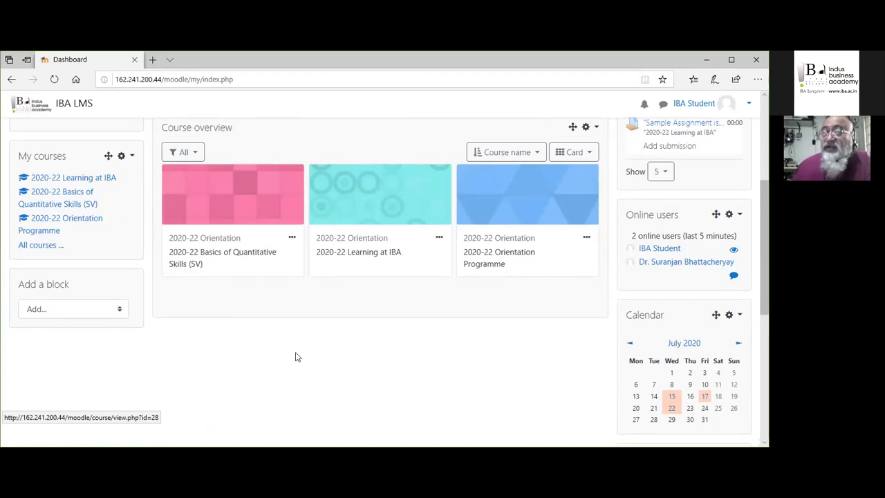
scroll(295, 356, "up", 3)
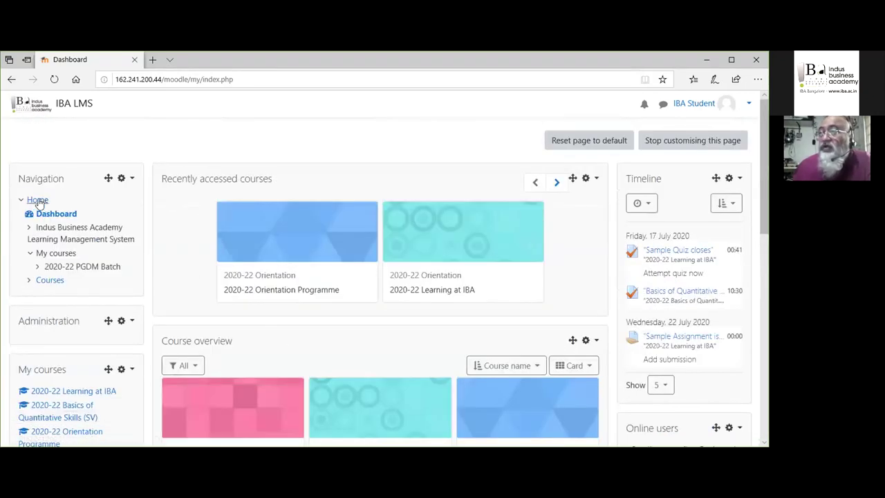
Step: Return to the site home and expand 2020-22 PGDM Batch and its 2020-22 Orientation group under My courses
left_click(38, 201)
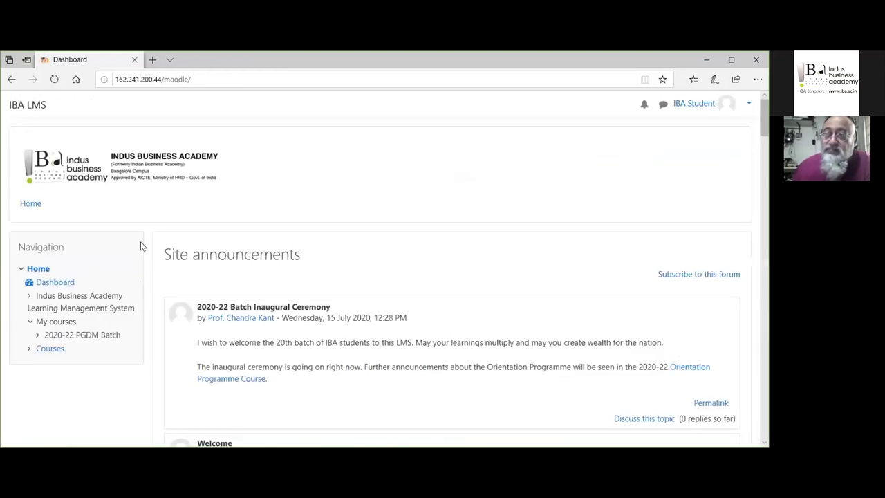
scroll(140, 245, "down", 2)
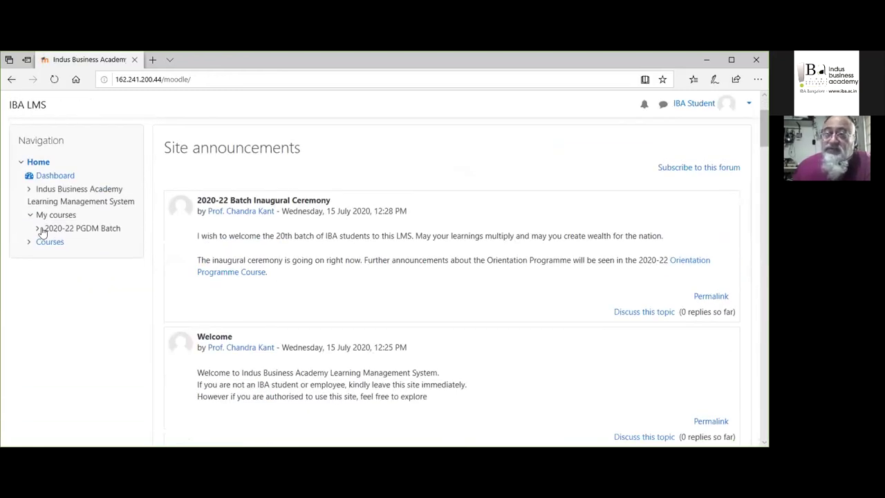
left_click(38, 228)
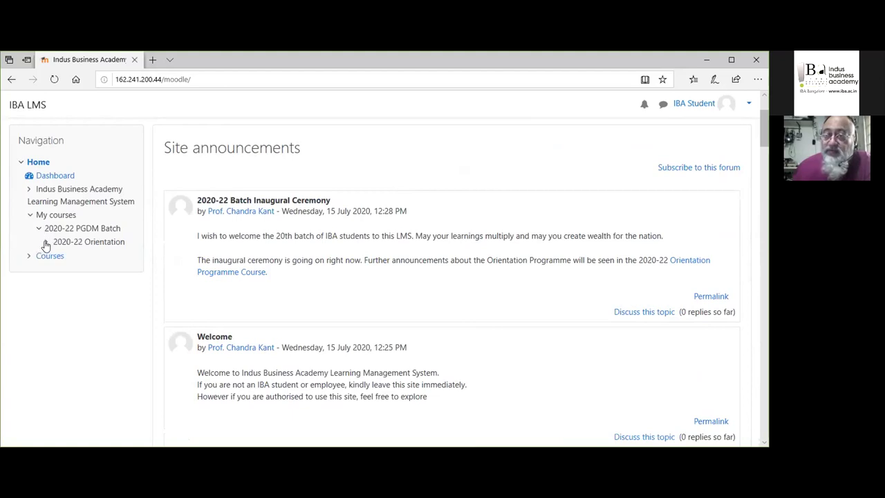
left_click(45, 242)
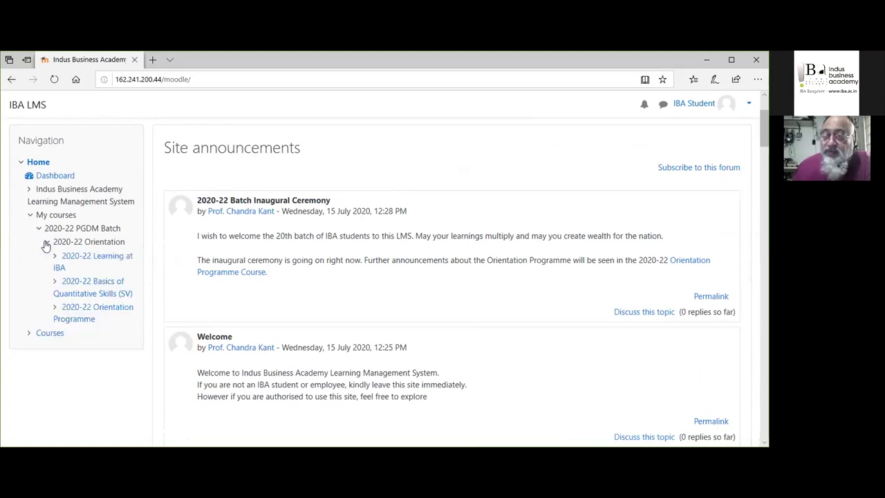
Step: Open the 2020-22 Learning at IBA course and review its topic sections and course navigation entries
left_click(104, 256)
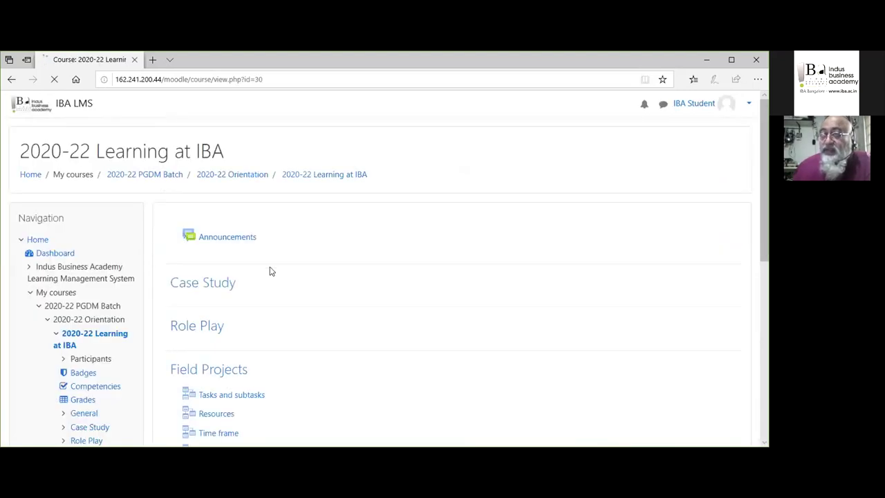
scroll(272, 272, "down", 2)
scroll(270, 270, "down", 1)
scroll(270, 271, "up", 3)
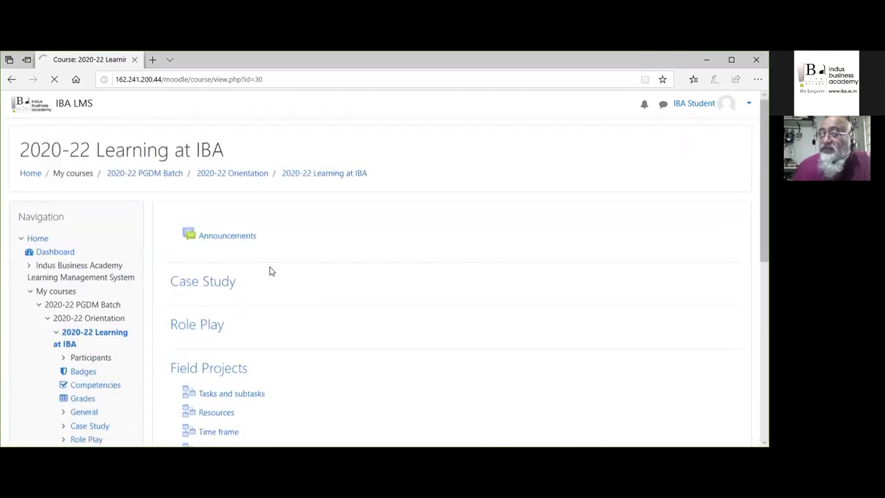
scroll(86, 283, "down", 4)
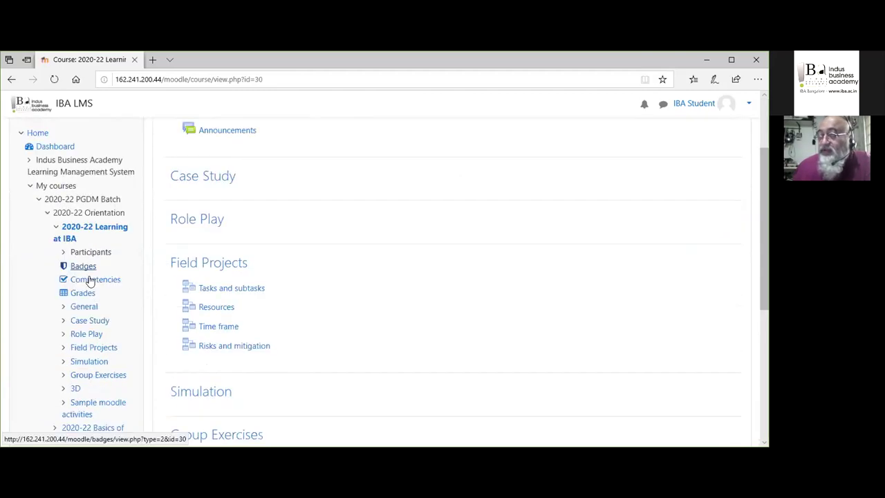
scroll(90, 282, "up", 2)
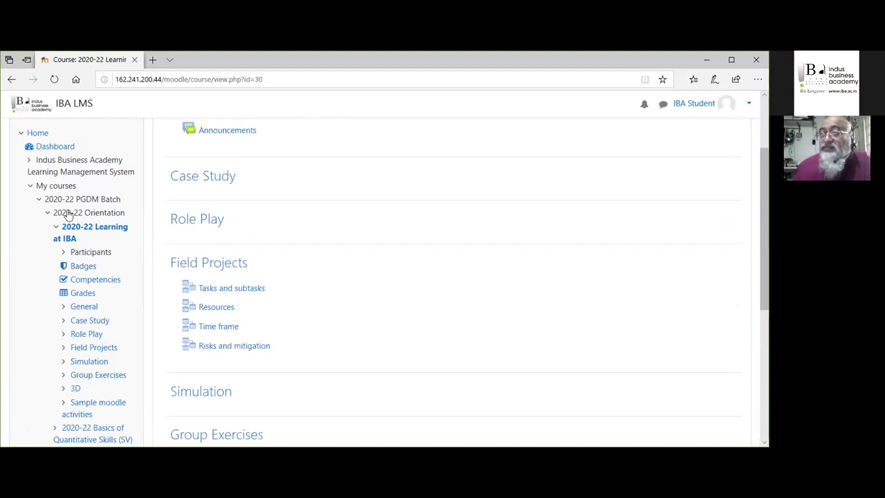
Step: Open the course category listing, go into 2020-22 PGDM Batch and its 2020-22 Orientation category, and review the courses listed
scroll(78, 258, "down", 3)
left_click(49, 266)
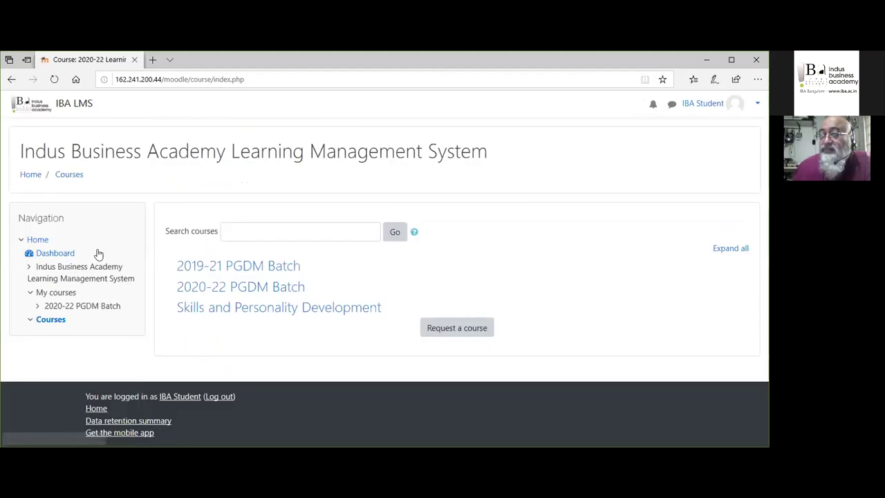
left_click(224, 289)
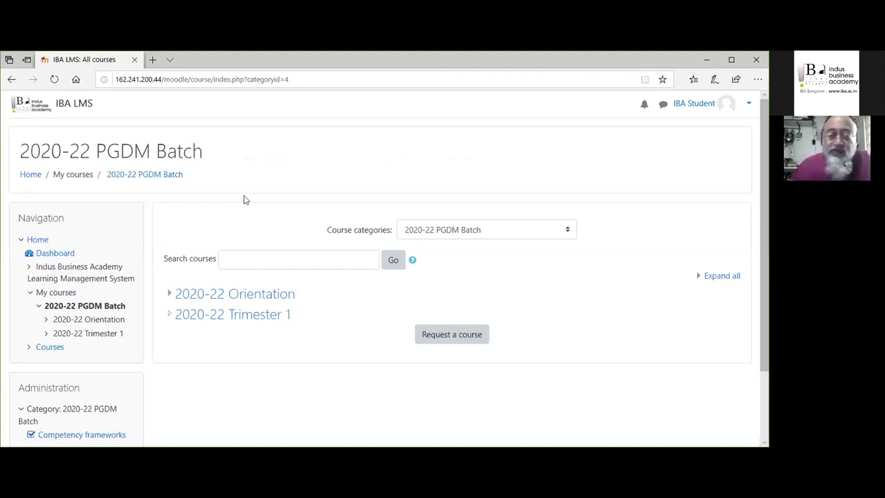
scroll(243, 201, "down", 2)
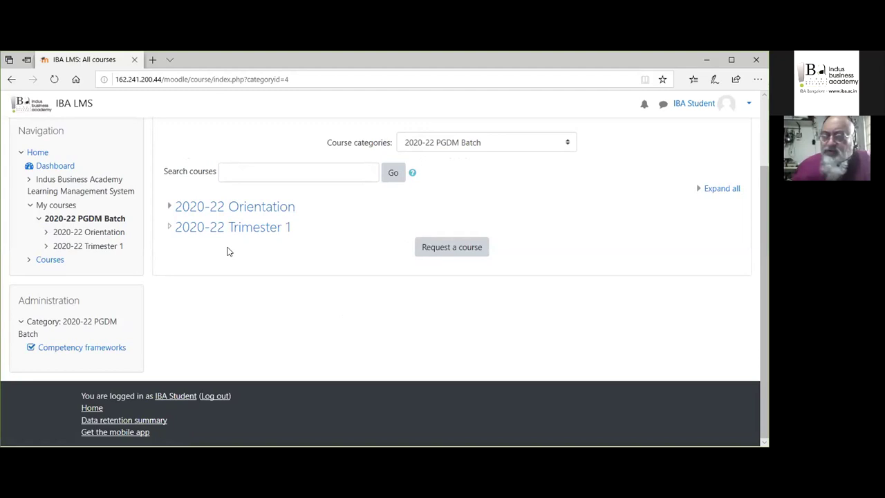
left_click(256, 208)
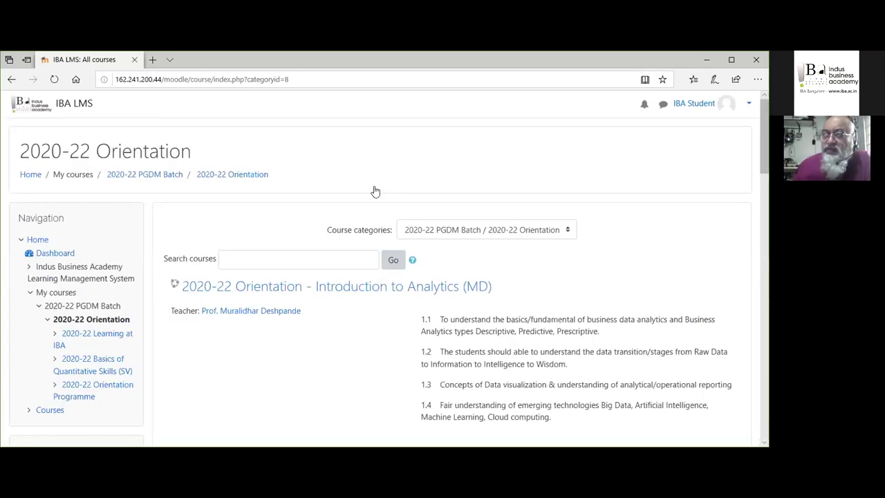
scroll(297, 200, "down", 3)
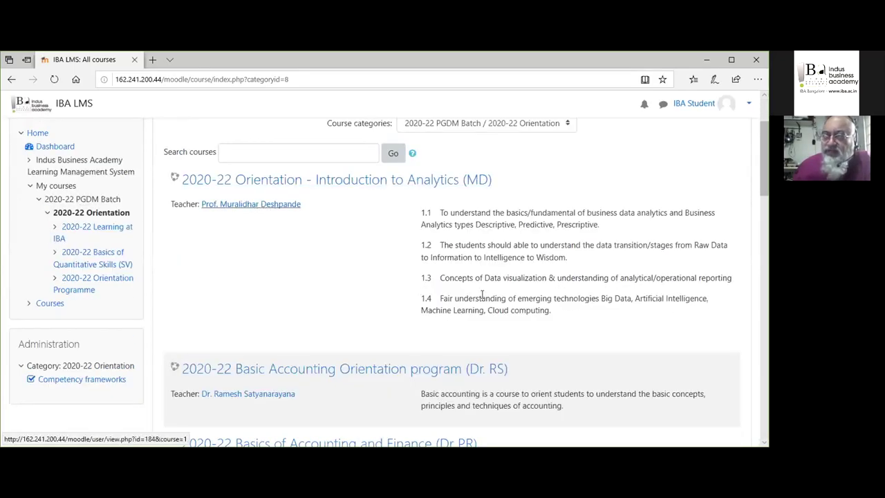
Step: Read through the teachers and descriptions of the 2020-22 Orientation category's courses, from Introduction to Analytics to Orientation Programme
scroll(369, 295, "down", 6)
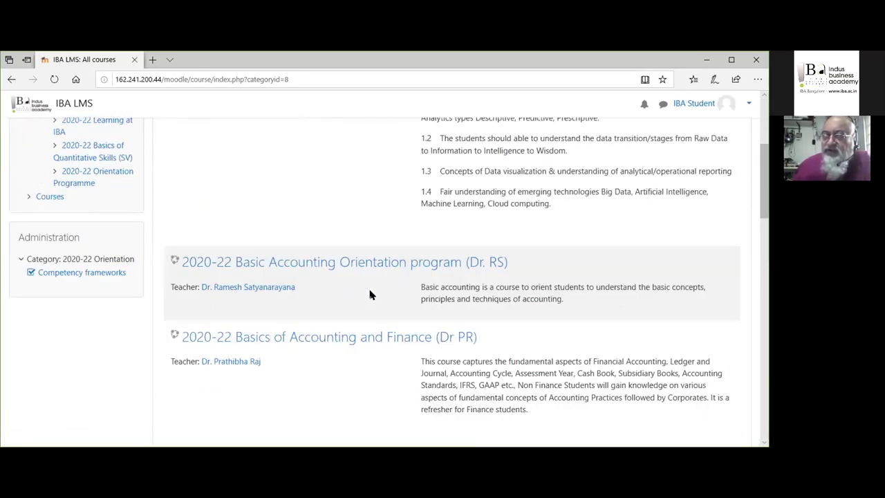
scroll(369, 295, "down", 5)
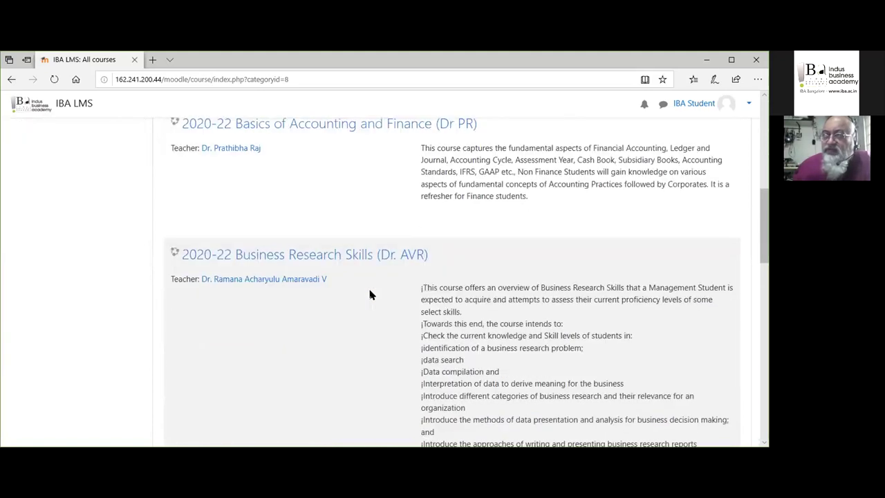
scroll(370, 295, "up", 9)
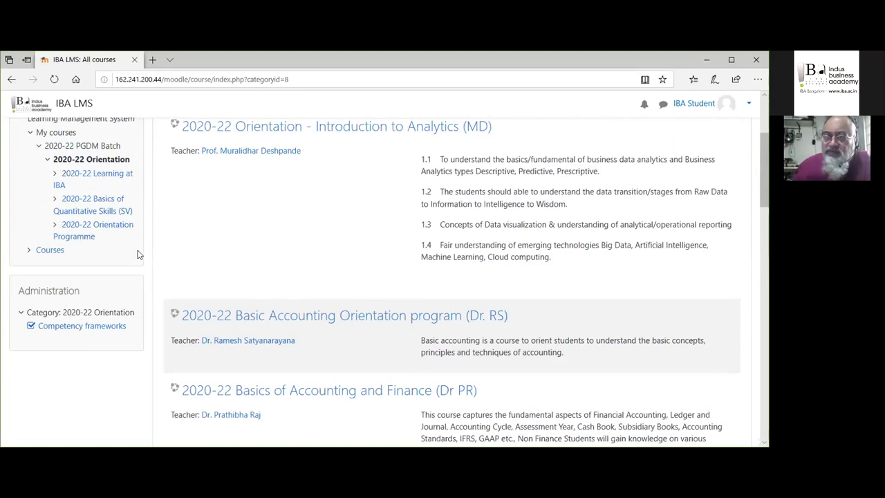
scroll(132, 248, "up", 1)
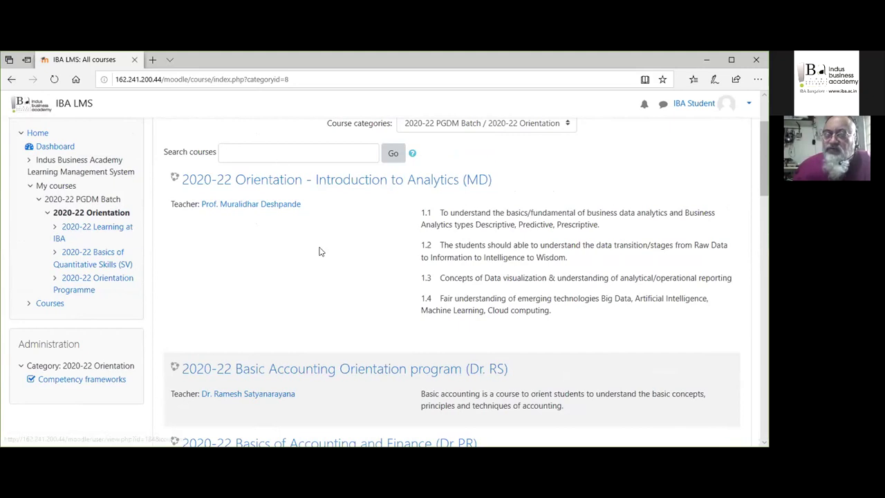
scroll(320, 264, "down", 3)
scroll(320, 264, "down", 3)
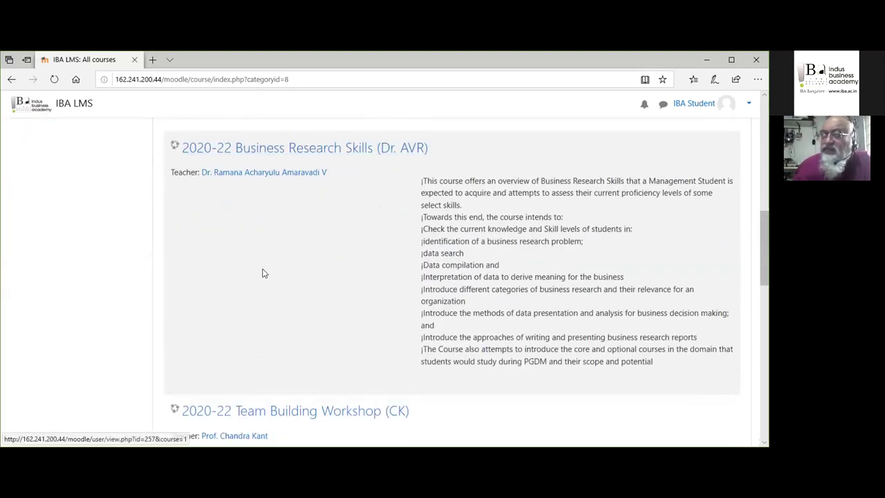
scroll(277, 277, "down", 3)
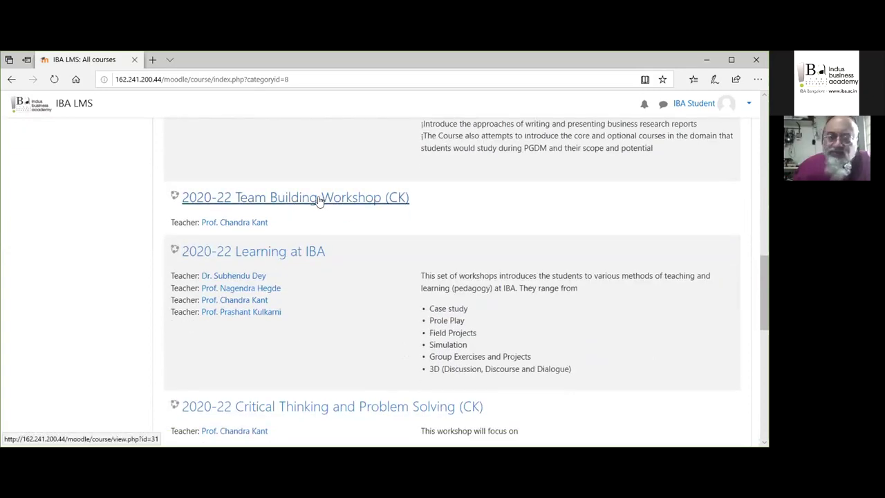
scroll(328, 295, "down", 2)
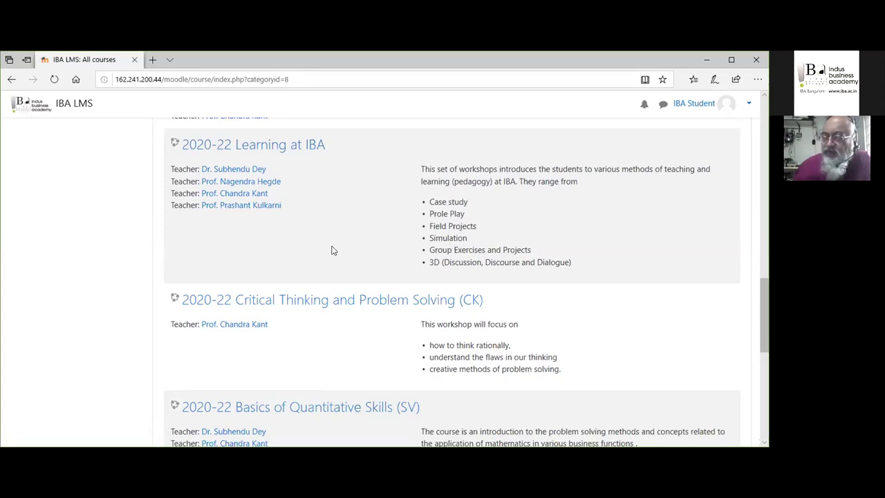
scroll(348, 247, "down", 3)
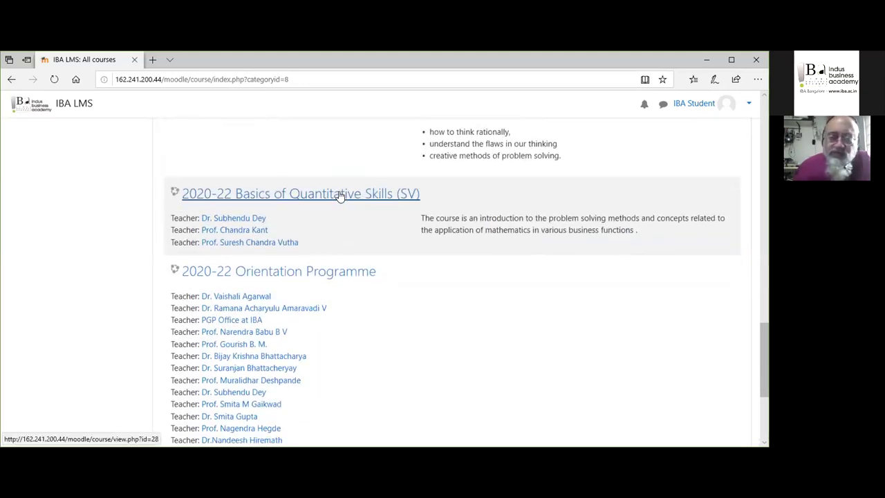
scroll(352, 311, "down", 1)
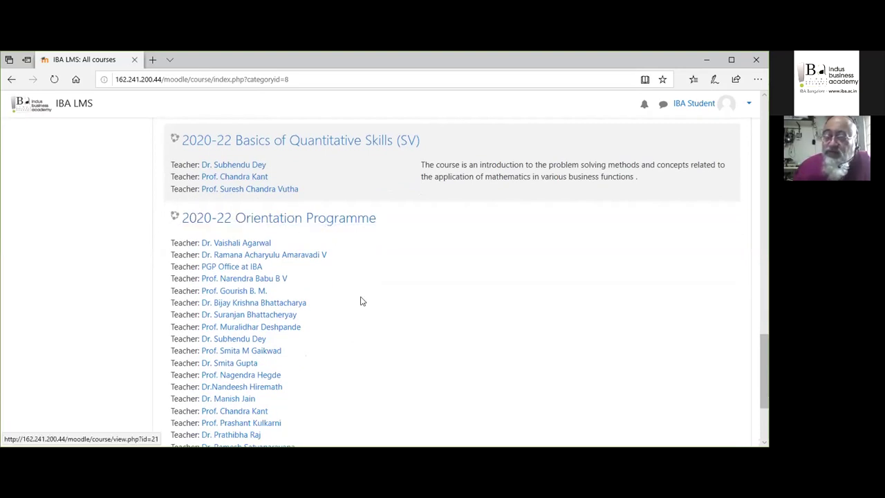
scroll(360, 300, "down", 1)
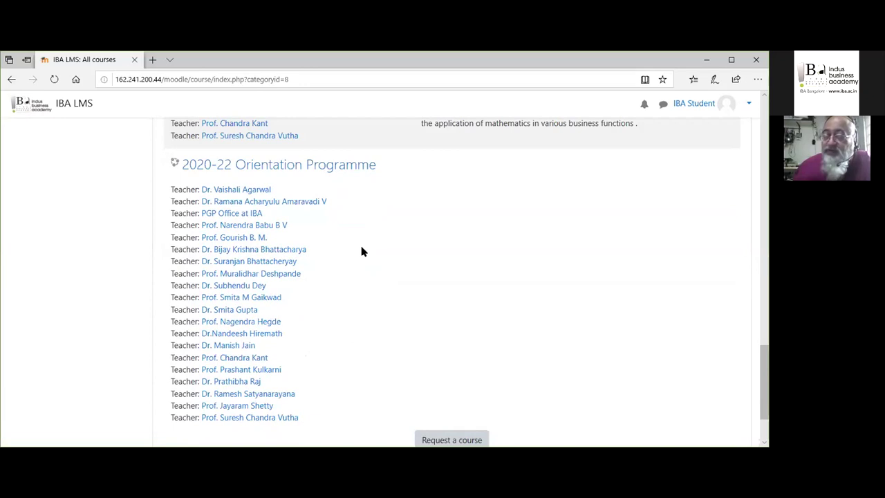
scroll(360, 250, "up", 3)
scroll(362, 253, "up", 5)
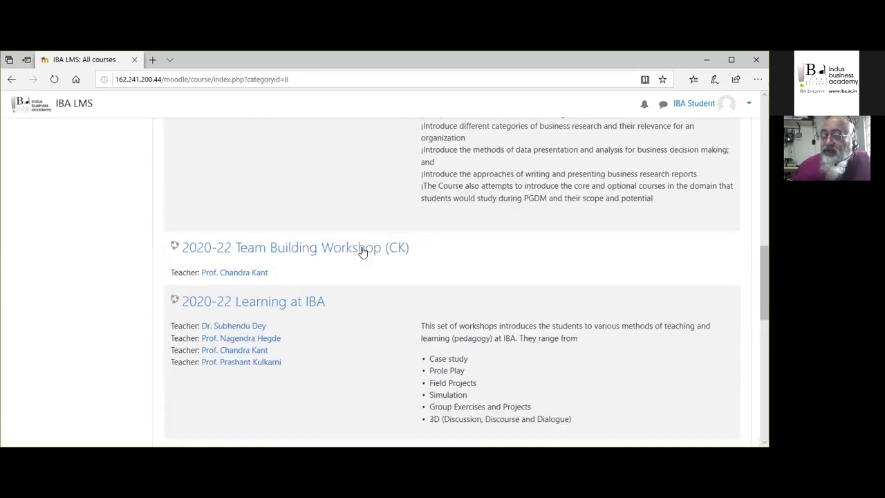
scroll(362, 252, "down", 1)
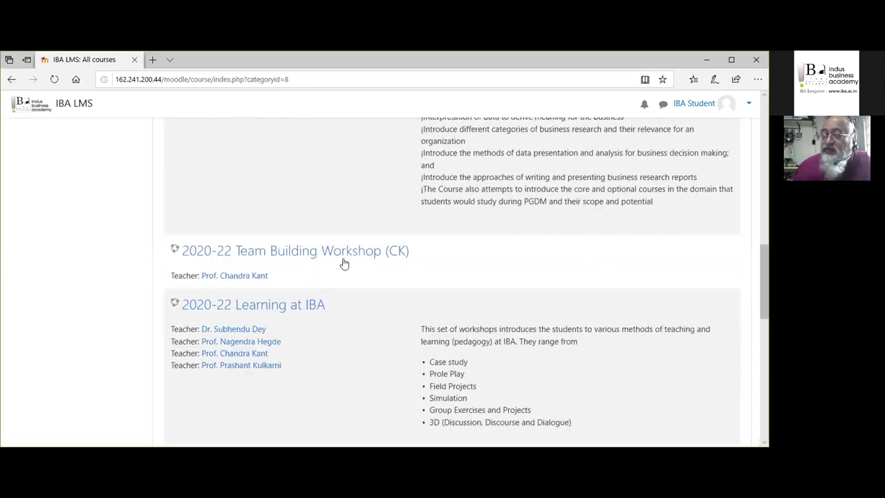
Step: Open the 2020-22 Learning at IBA course from the category listing and look through its sections down to Sample moodle activities
left_click(277, 306)
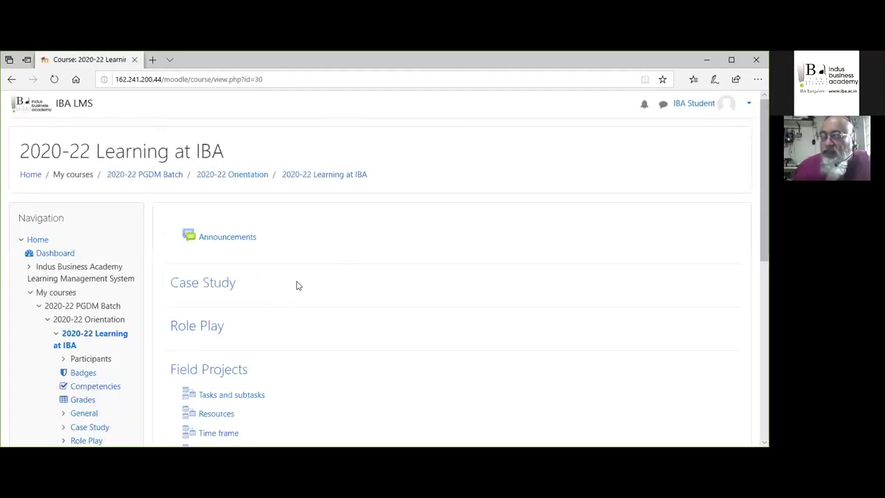
scroll(349, 241, "down", 3)
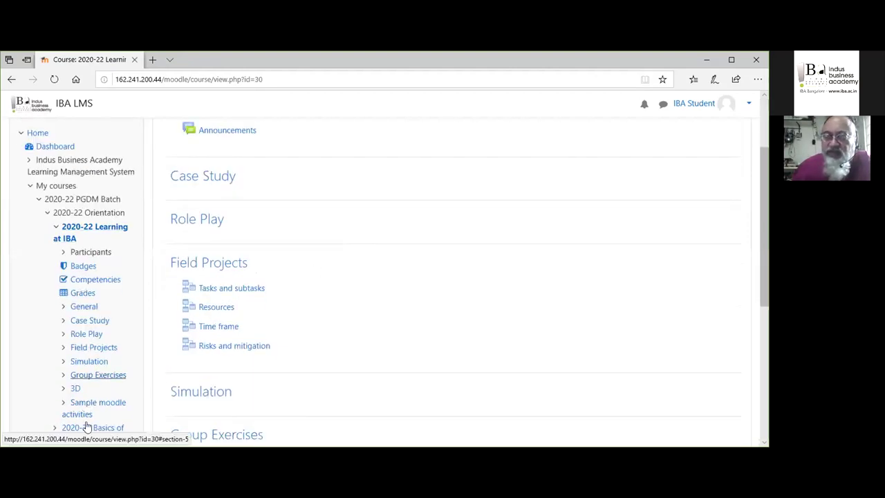
scroll(95, 276, "down", 1)
scroll(95, 276, "down", 2)
scroll(94, 277, "up", 4)
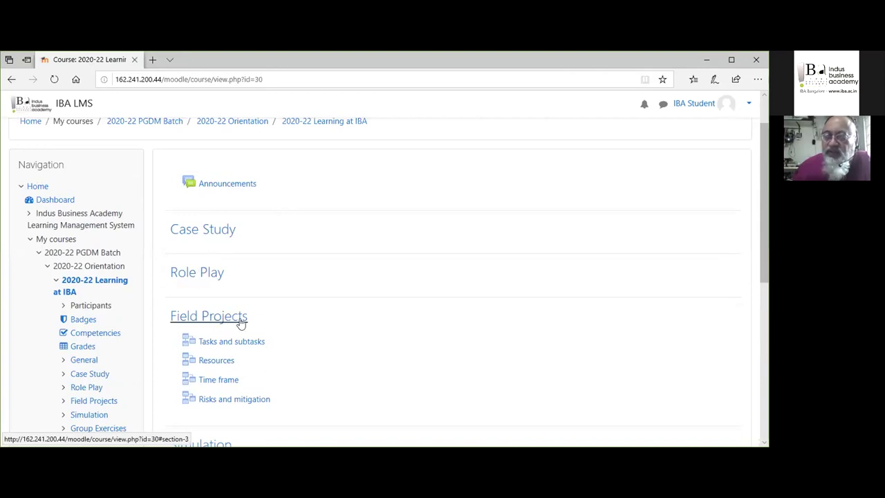
scroll(343, 338, "down", 3)
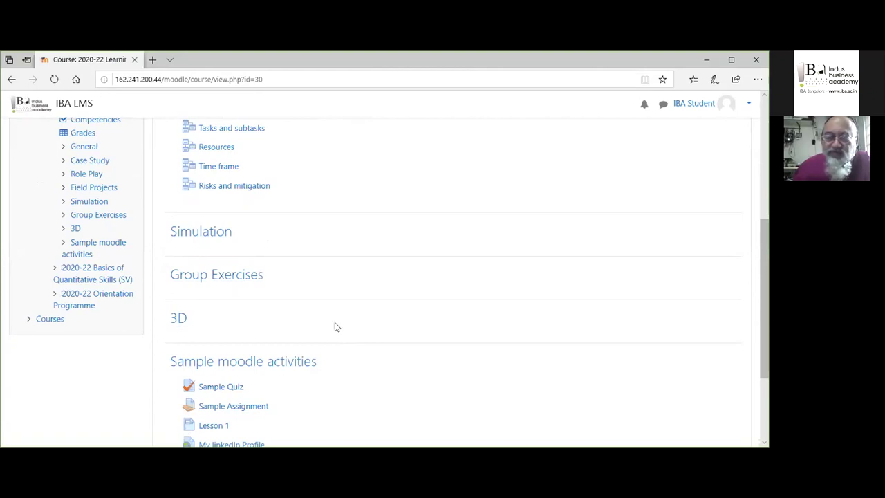
scroll(335, 326, "down", 2)
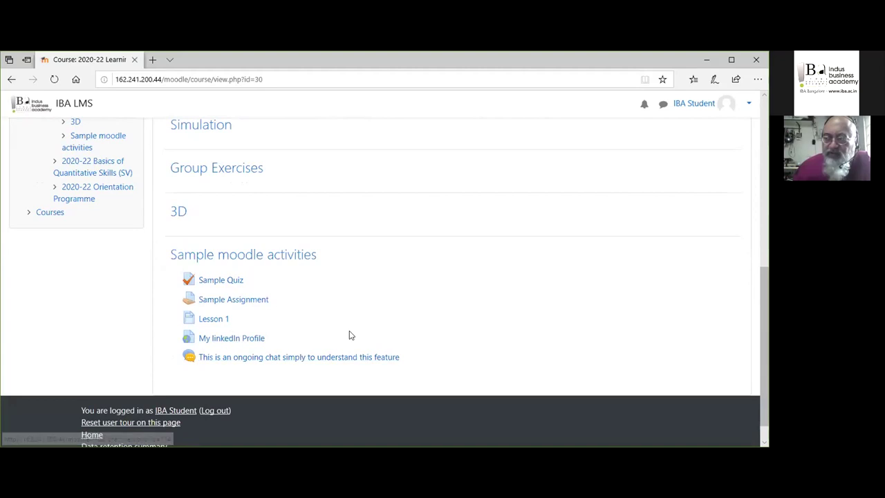
scroll(346, 318, "up", 3)
scroll(347, 318, "down", 3)
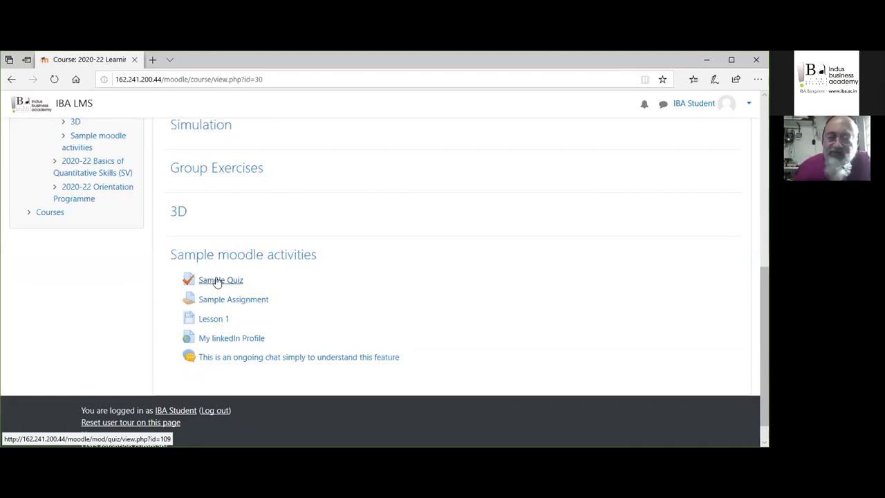
Step: Open the Sample Quiz, review its attempt limit, dates and time limit, and start the timed attempt
left_click(220, 280)
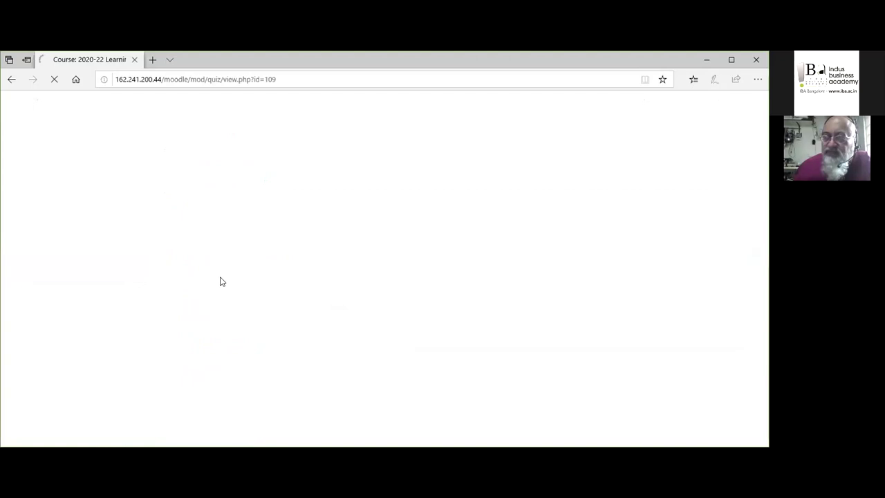
scroll(271, 267, "down", 3)
scroll(272, 268, "up", 2)
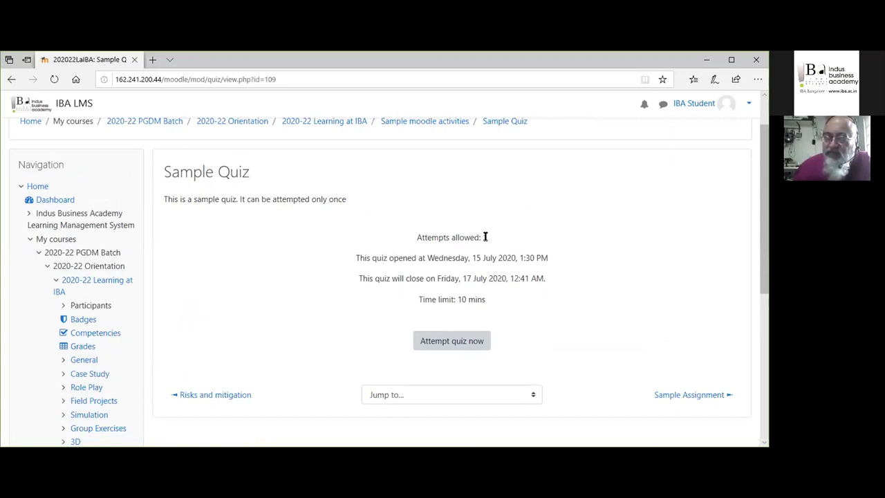
scroll(510, 293, "down", 1)
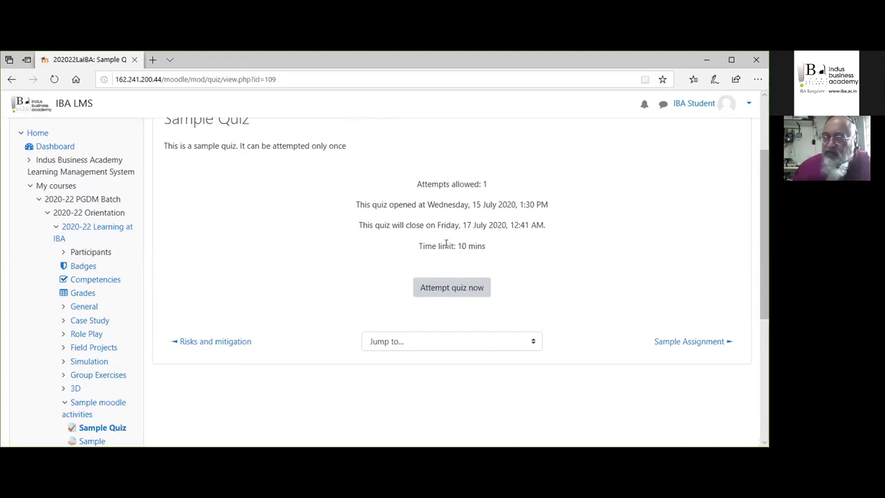
left_click(457, 290)
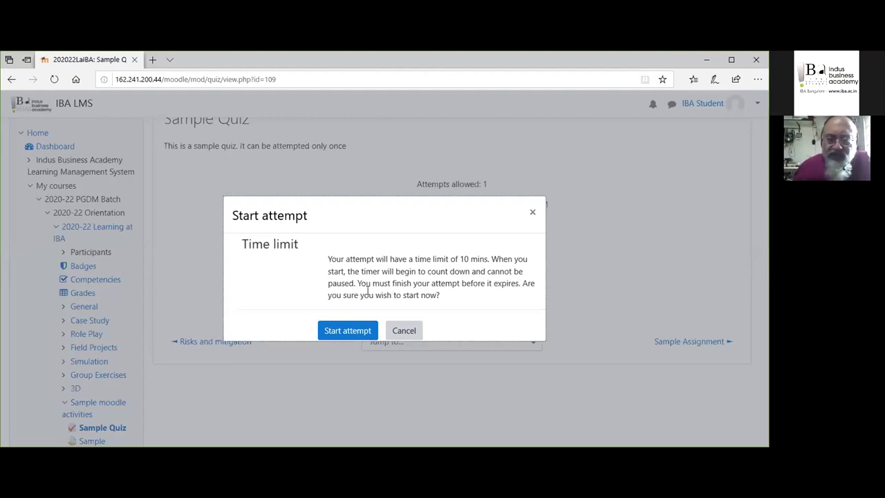
left_click(350, 332)
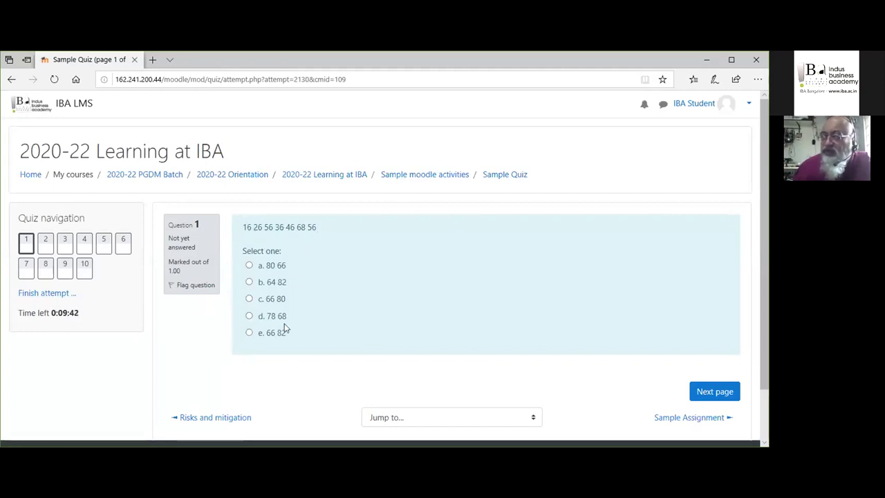
Step: Answer question 1 with option c (66 80), clearing the choice once and reselecting it, and continue to question 2
left_click(250, 299)
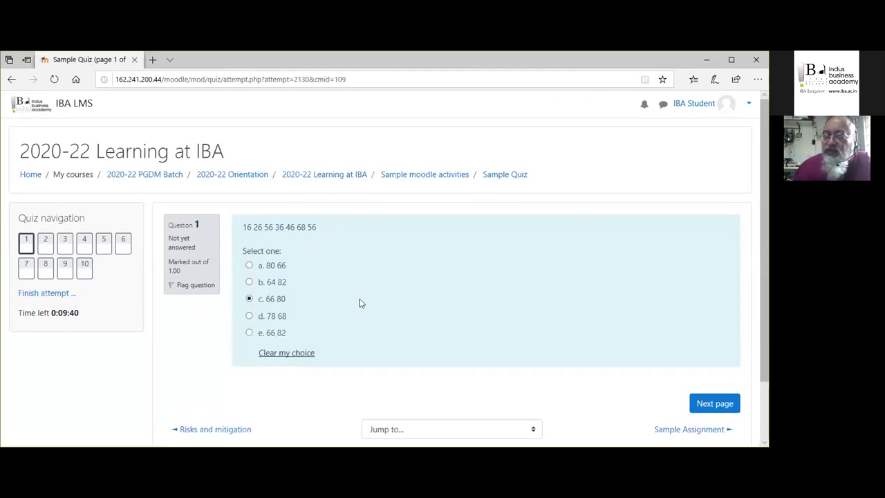
scroll(359, 300, "down", 1)
left_click(303, 282)
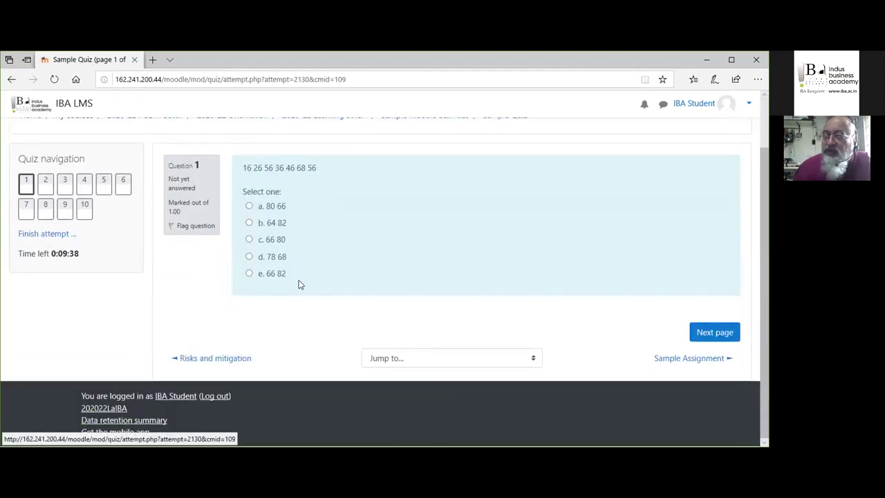
left_click(249, 240)
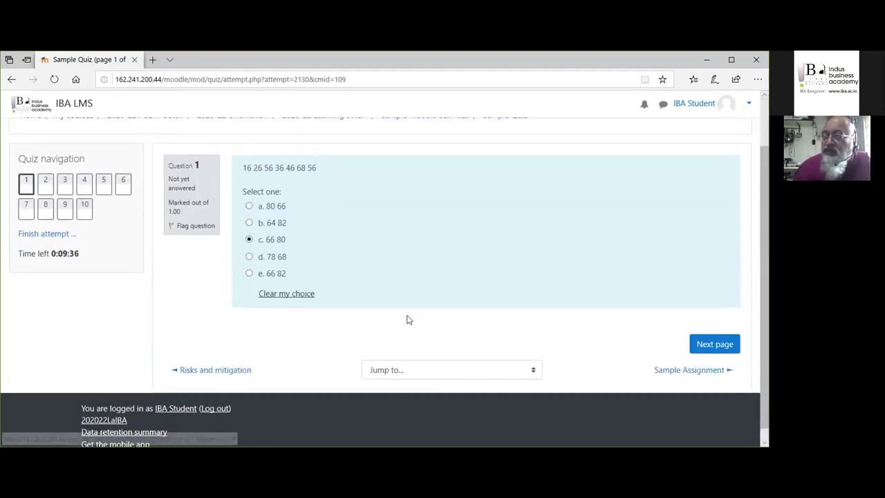
left_click(701, 345)
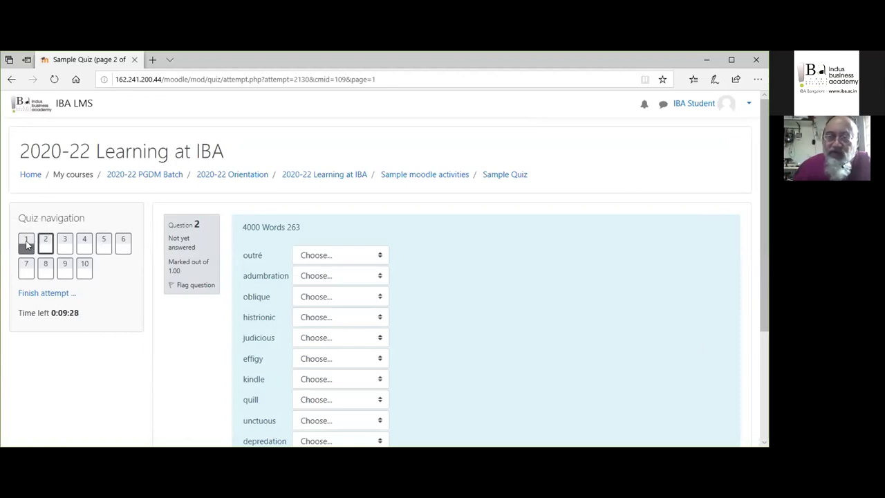
Step: In question 2, match outré, adumbration and oblique each to overshadow
scroll(424, 341, "down", 1)
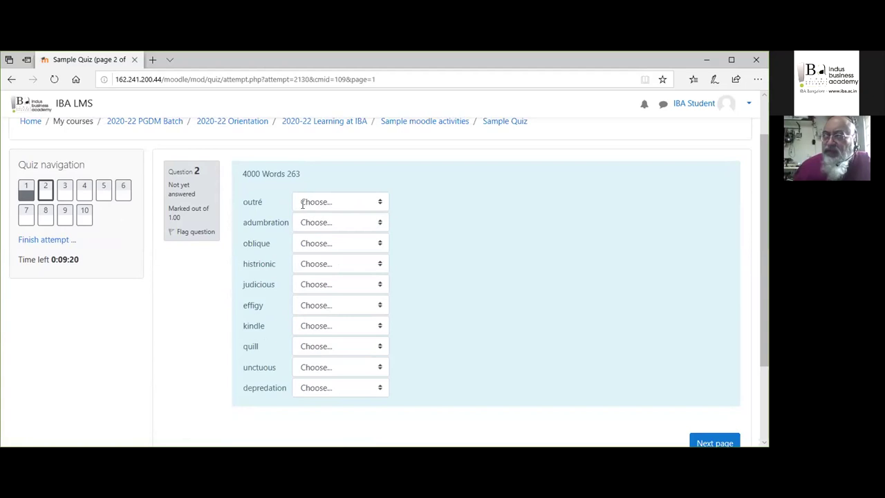
left_click(336, 201)
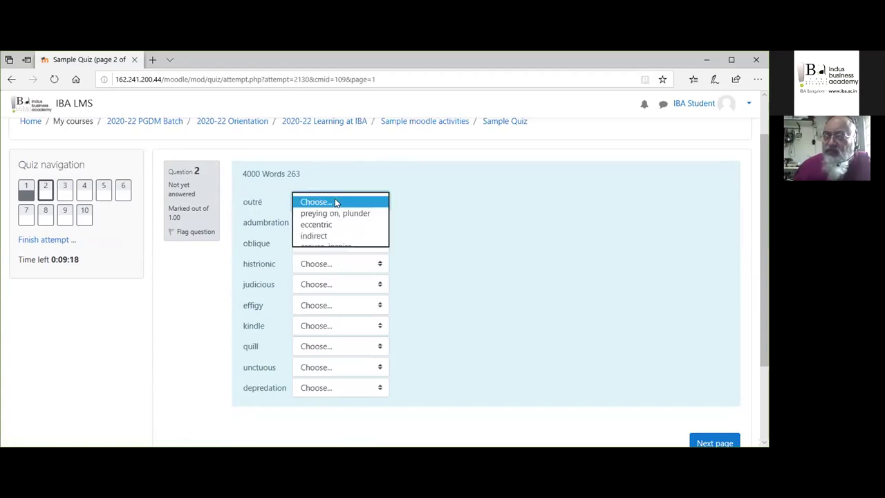
left_click(325, 258)
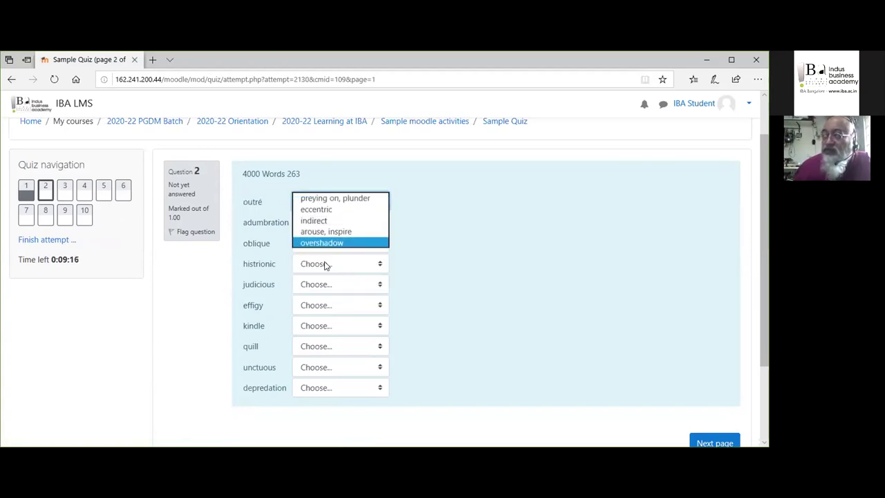
left_click(325, 225)
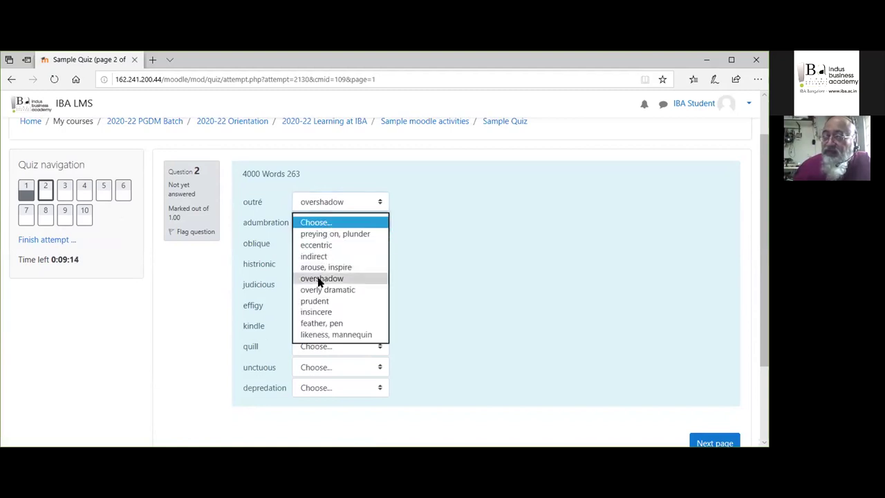
left_click(322, 279)
left_click(326, 244)
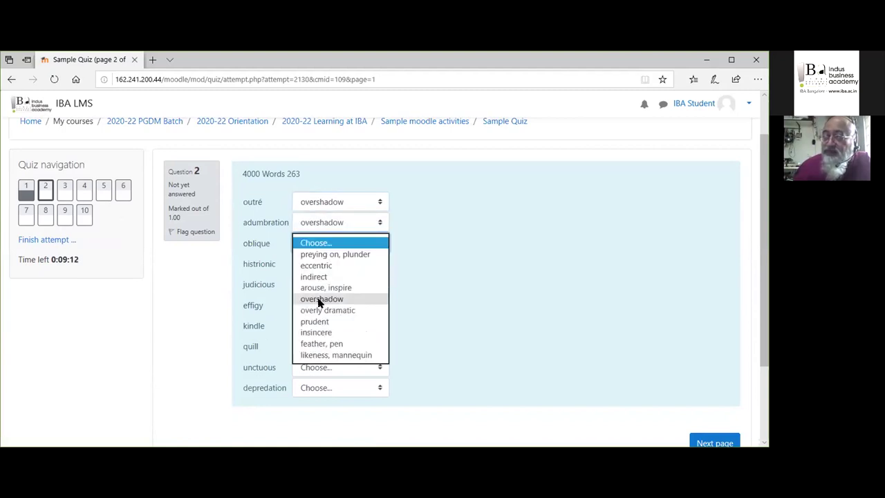
left_click(319, 300)
Step: Match quill to indirect in question 2 and continue to question 3, leaving the remaining words unmatched
left_click(331, 340)
key("Down")
key("Down")
key("Down")
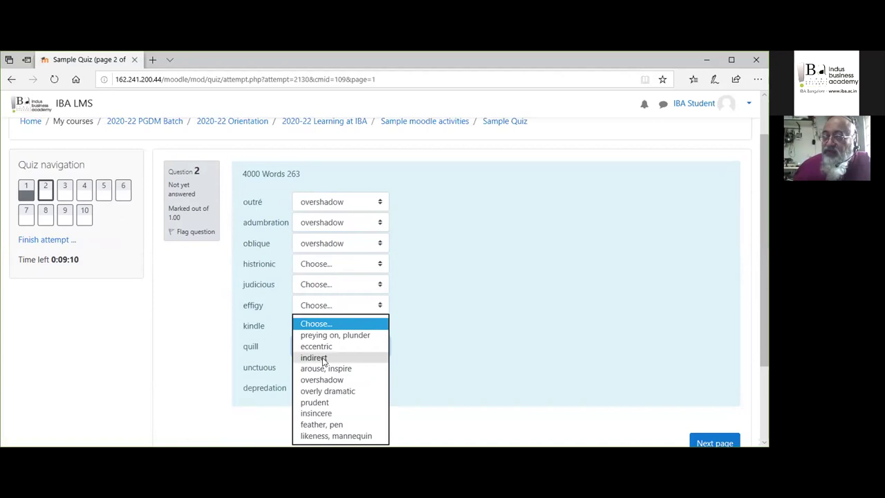
key("Return")
scroll(466, 329, "down", 3)
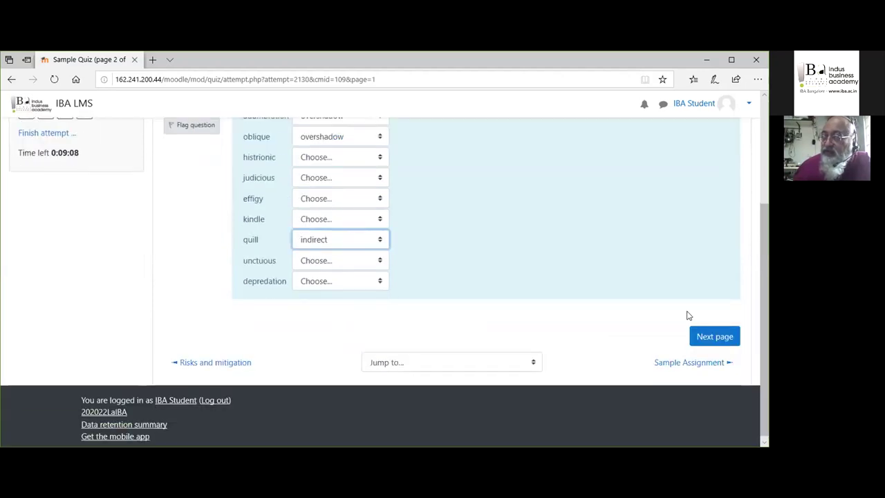
left_click(719, 336)
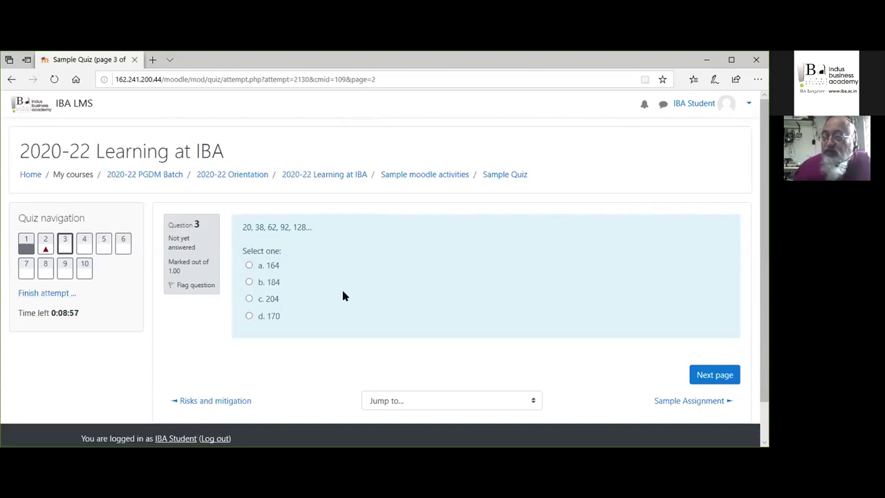
Step: Page through questions 3 to 7 of the quiz without answering them and continue to question 8
scroll(473, 318, "down", 1)
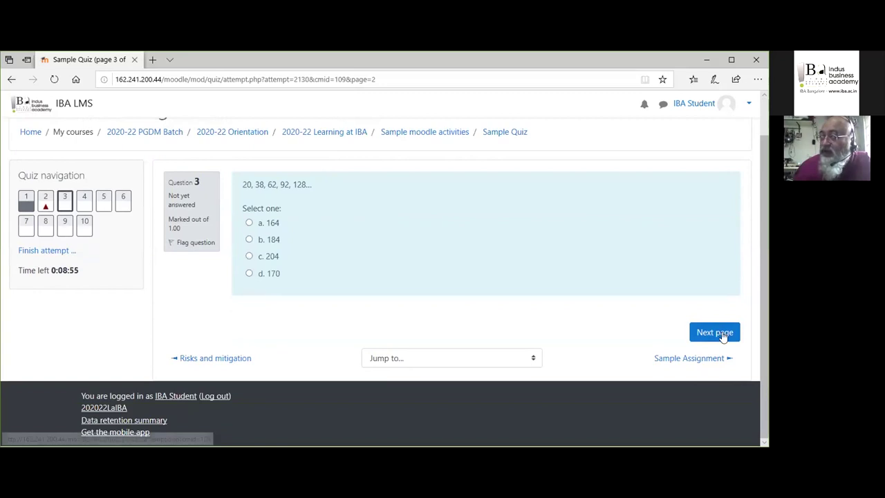
left_click(721, 331)
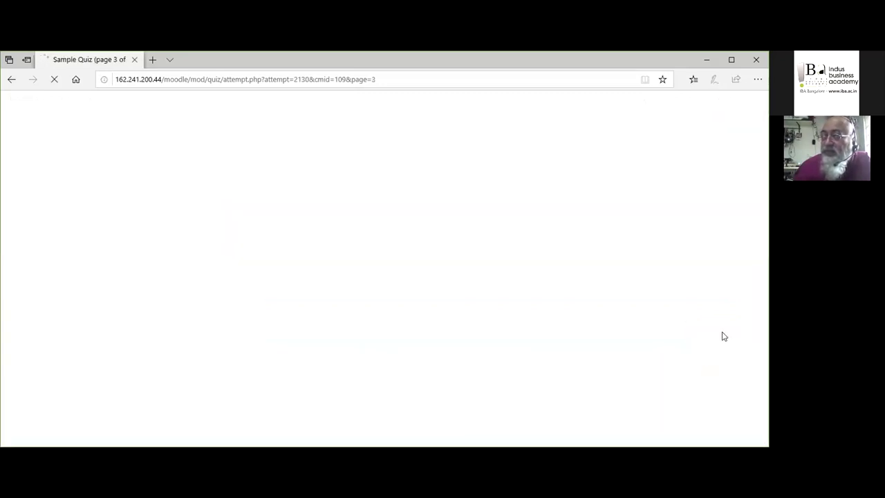
scroll(489, 258, "down", 1)
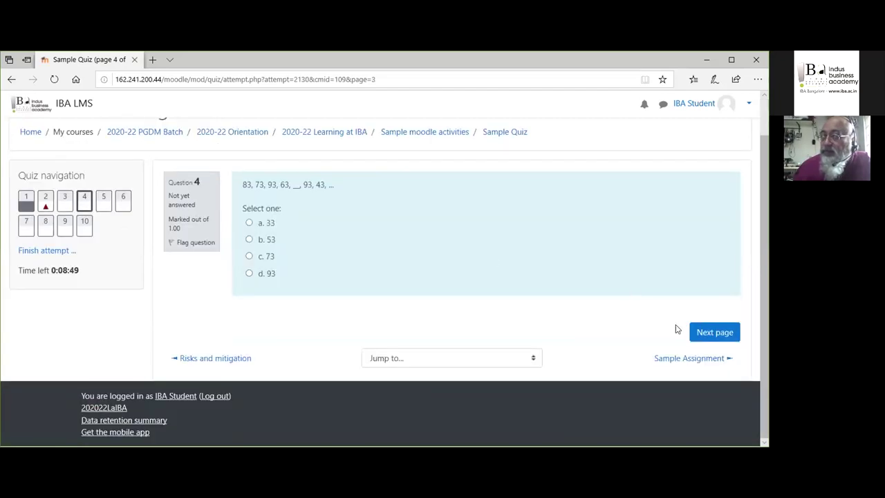
left_click(705, 329)
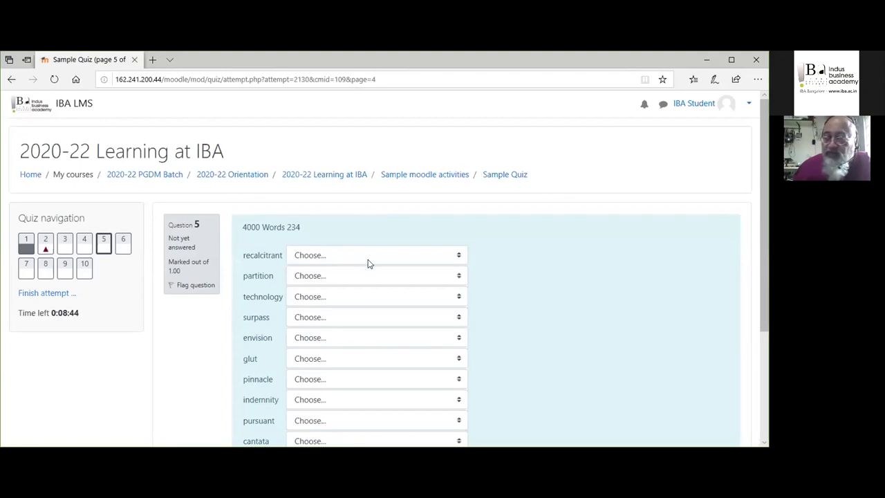
scroll(368, 263, "down", 2)
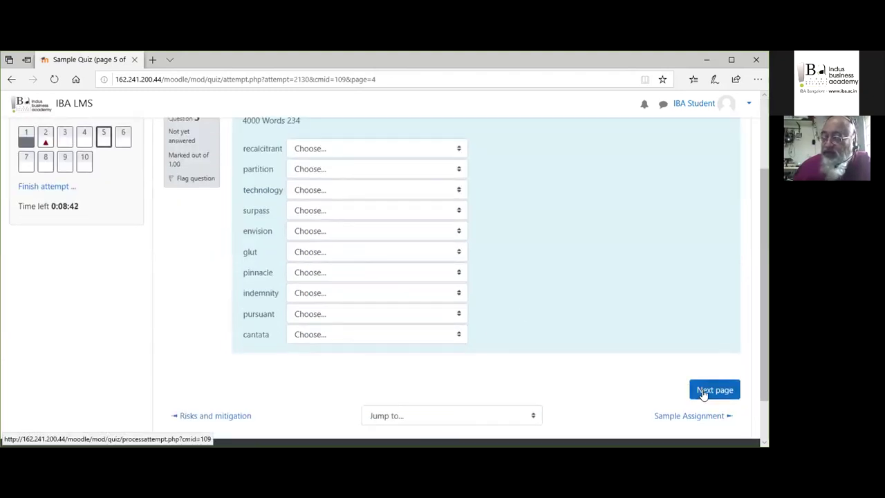
left_click(703, 391)
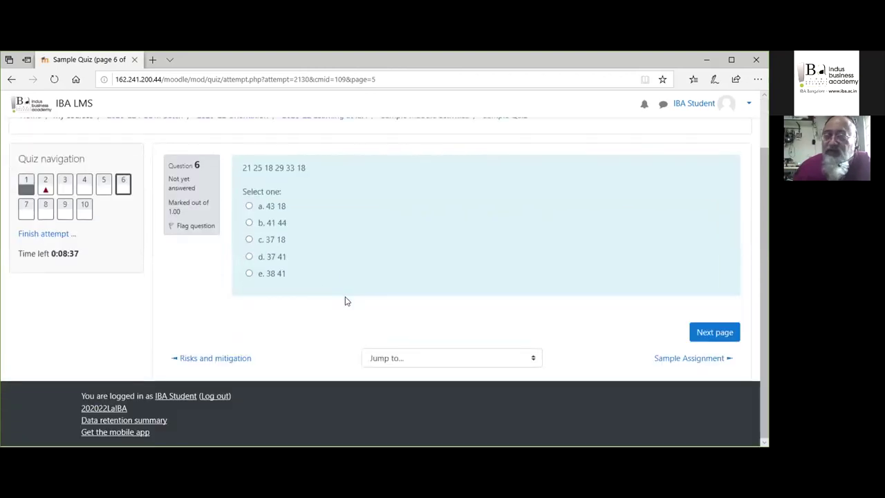
left_click(713, 384)
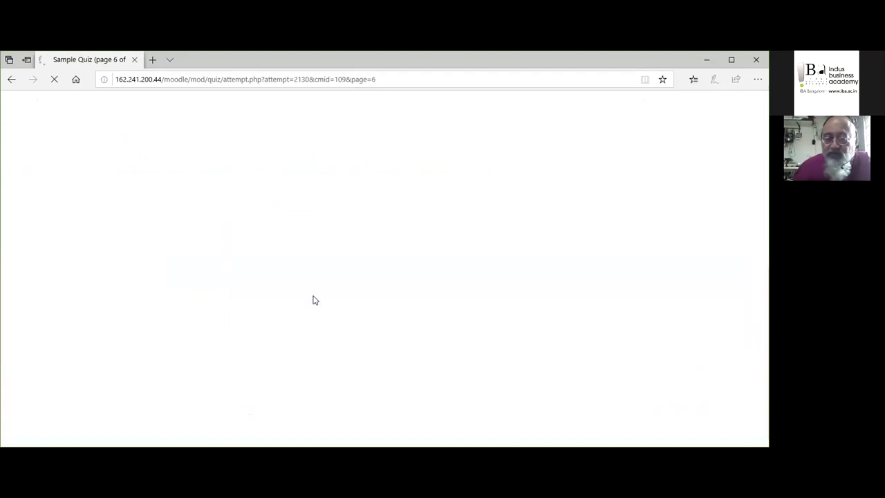
scroll(385, 312, "down", 3)
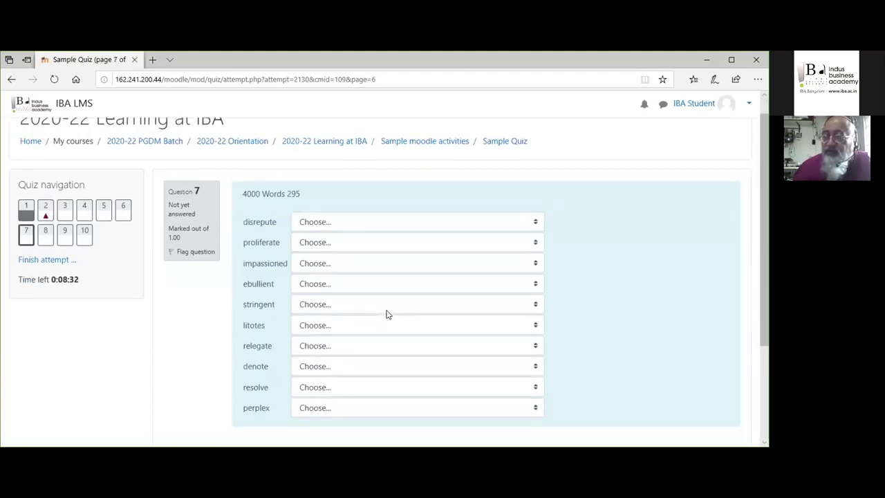
left_click(710, 386)
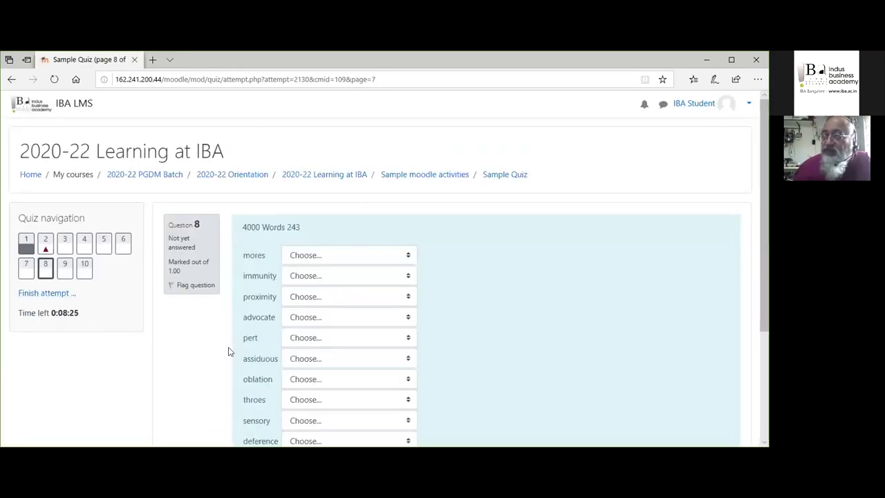
Step: Open the attempt summary from question 8, review each question's answer status, and return to the attempt
left_click(55, 298)
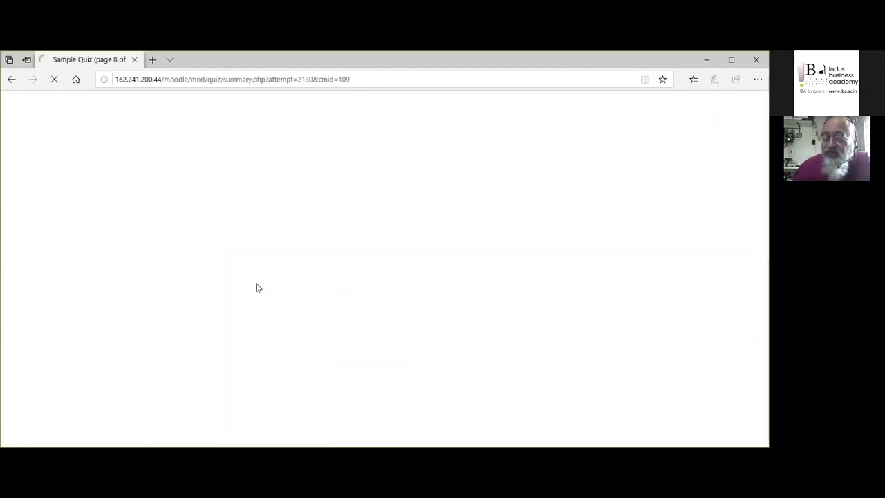
scroll(266, 285, "down", 4)
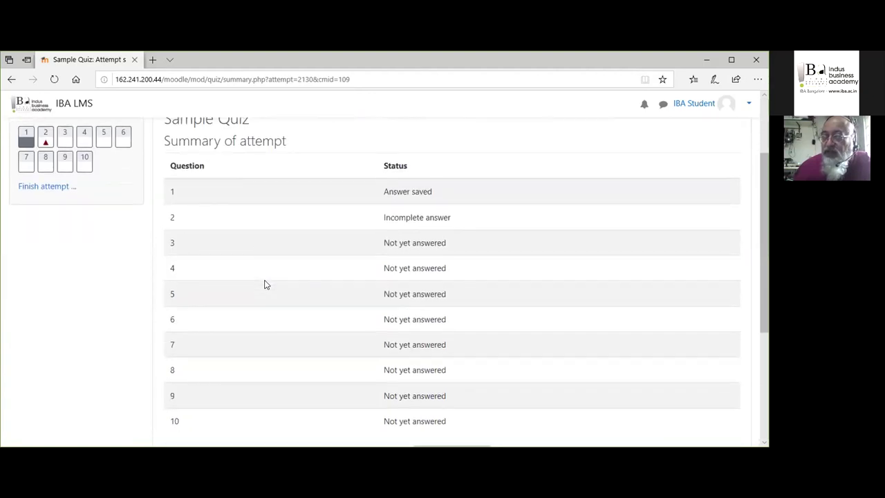
scroll(266, 285, "down", 3)
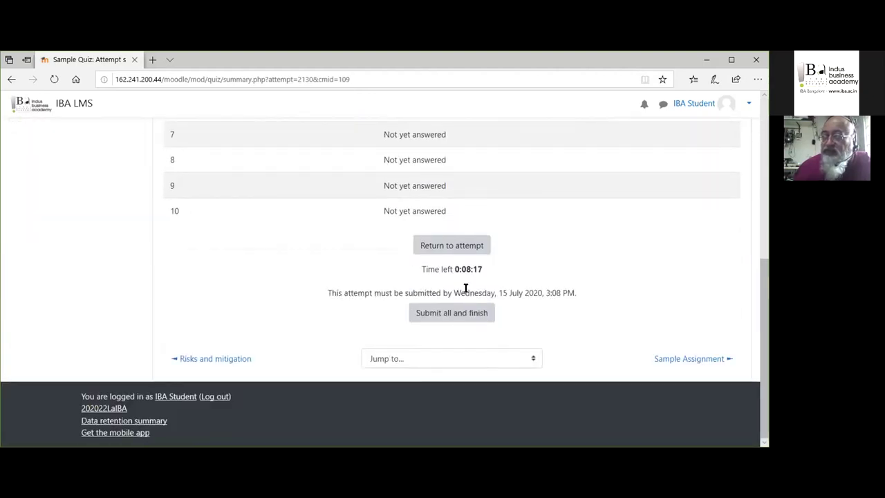
scroll(324, 248, "up", 3)
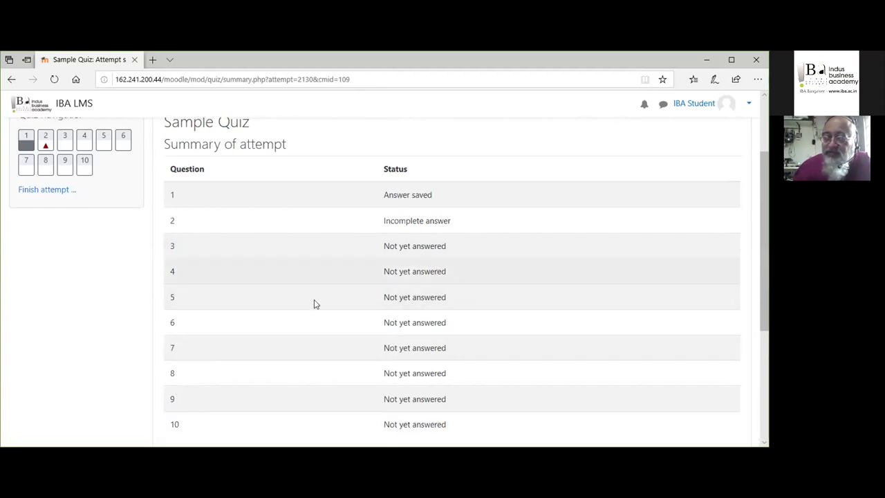
scroll(314, 299, "down", 3)
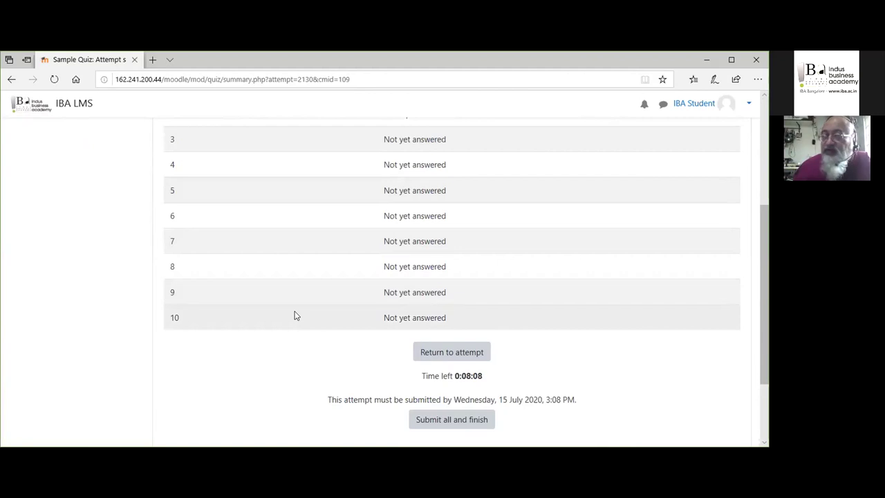
left_click(445, 354)
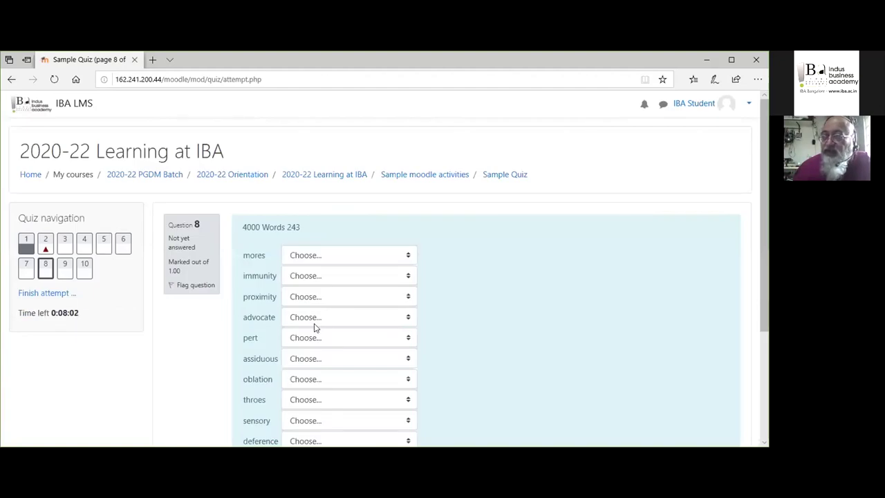
Step: In question 8, match mores to anguish, leave the remaining words unmatched, and continue to question 9
scroll(315, 327, "down", 1)
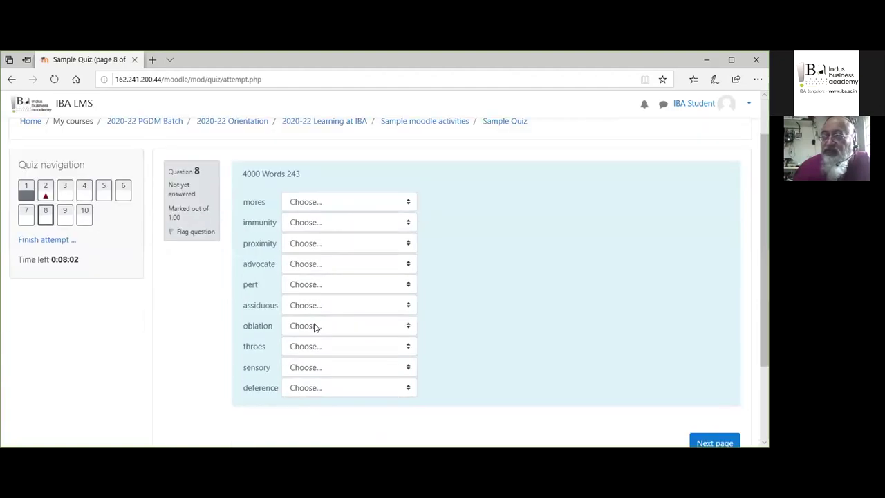
left_click(346, 201)
left_click(336, 269)
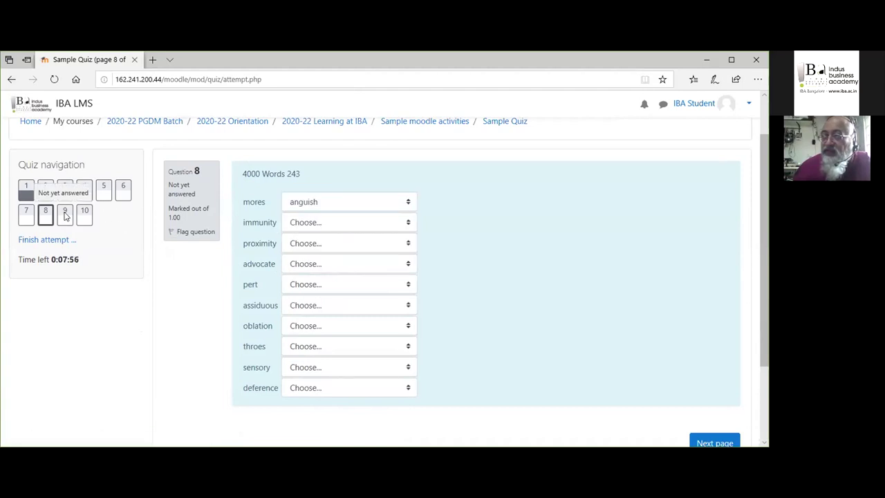
scroll(349, 269, "down", 3)
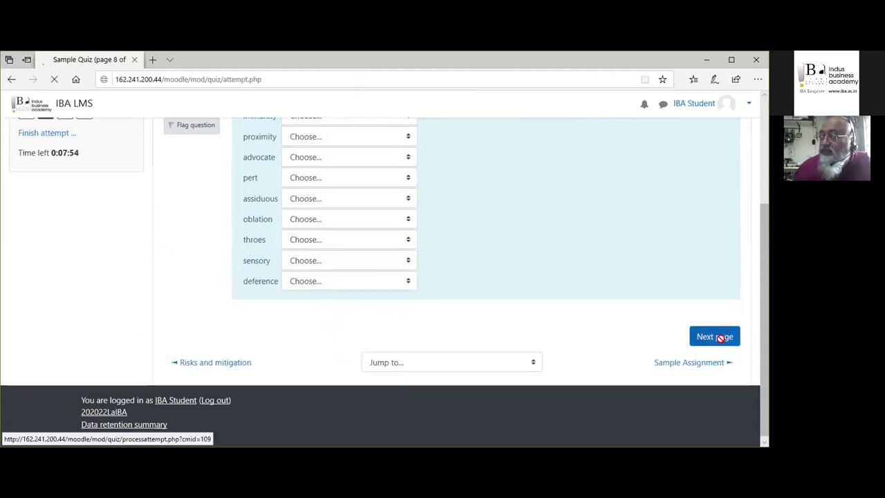
left_click(721, 339)
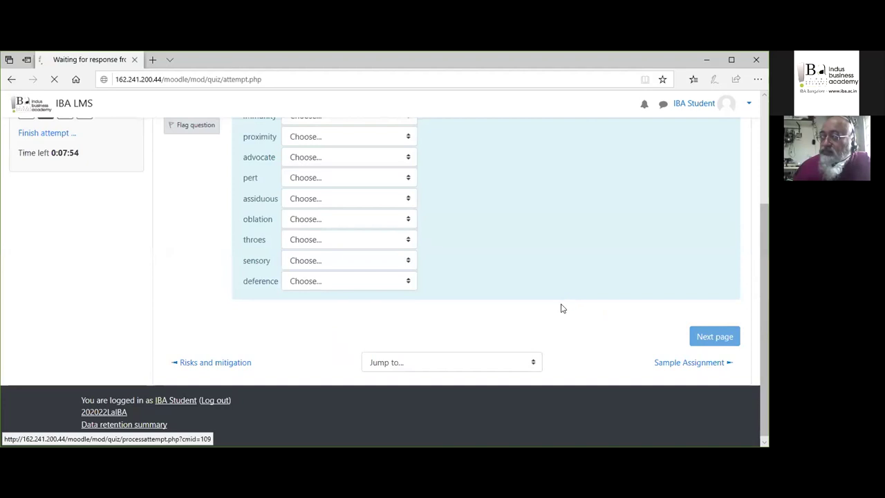
Step: Skip question 9 without answering and answer question 10 with option c (50 72)
scroll(560, 303, "down", 5)
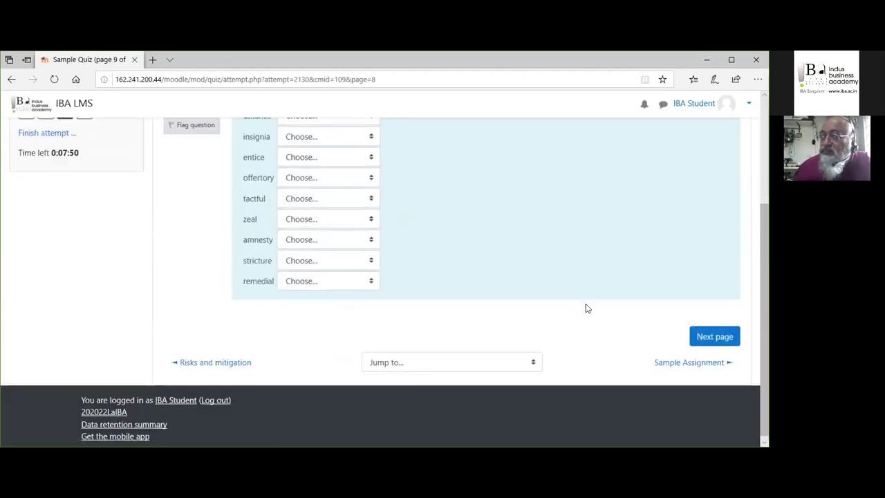
left_click(715, 336)
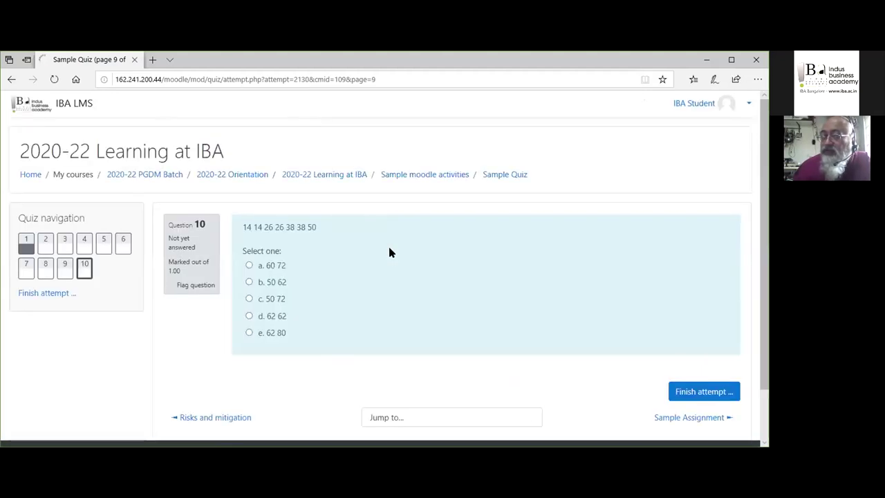
left_click(262, 298)
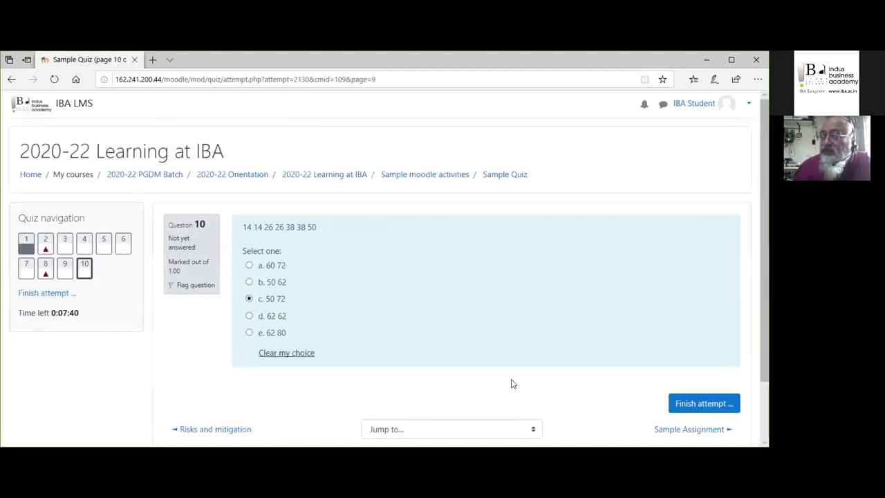
Step: Finish the attempt, check the question statuses in the summary, and submit all answers, confirming the submission
left_click(693, 403)
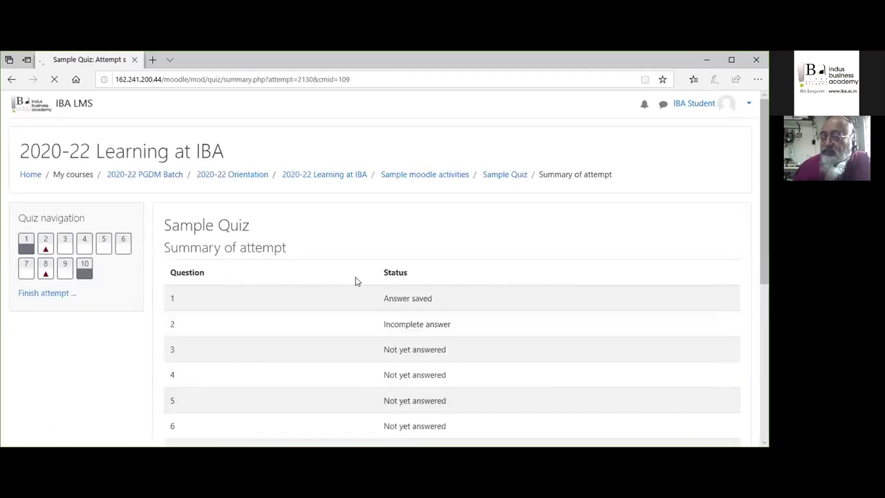
scroll(356, 280, "down", 1)
scroll(356, 281, "down", 3)
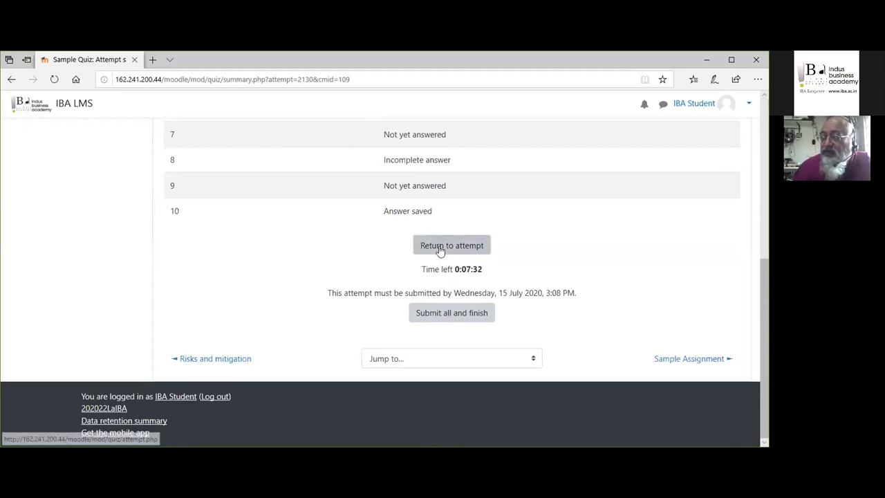
left_click(457, 315)
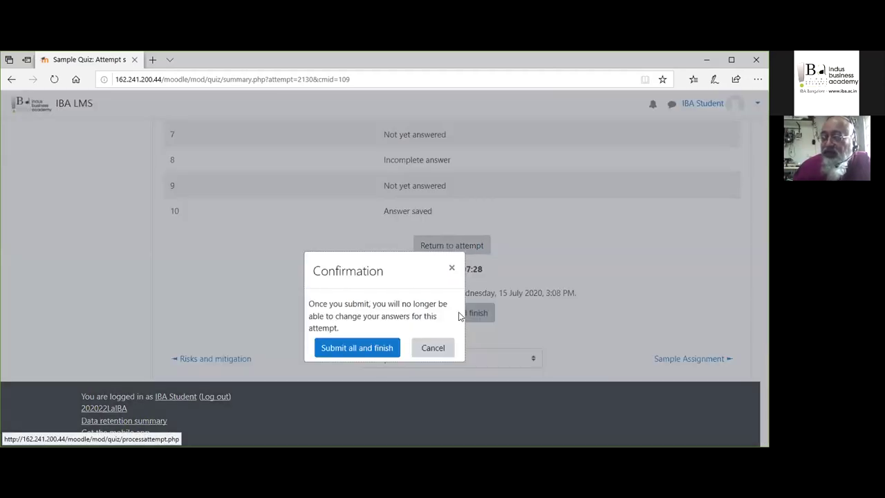
left_click(373, 348)
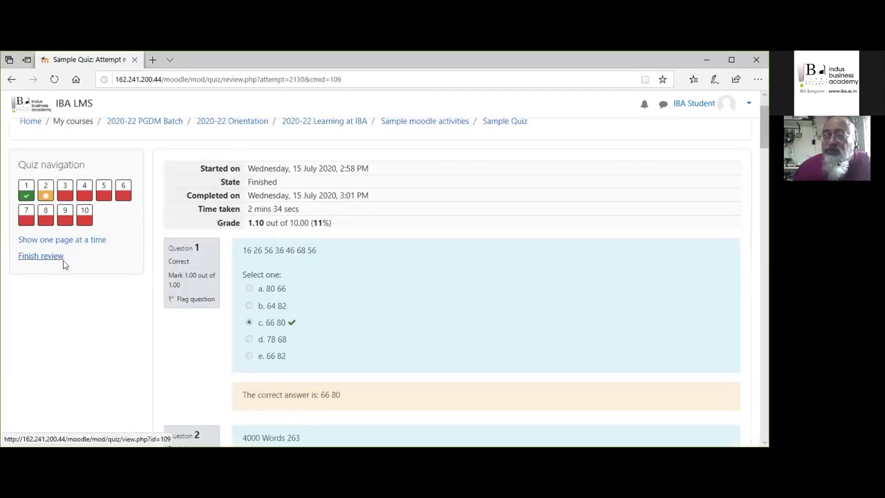
Step: Examine the attempt review from the grade through question 10, comparing the submitted responses with the correct answers
scroll(277, 262, "down", 1)
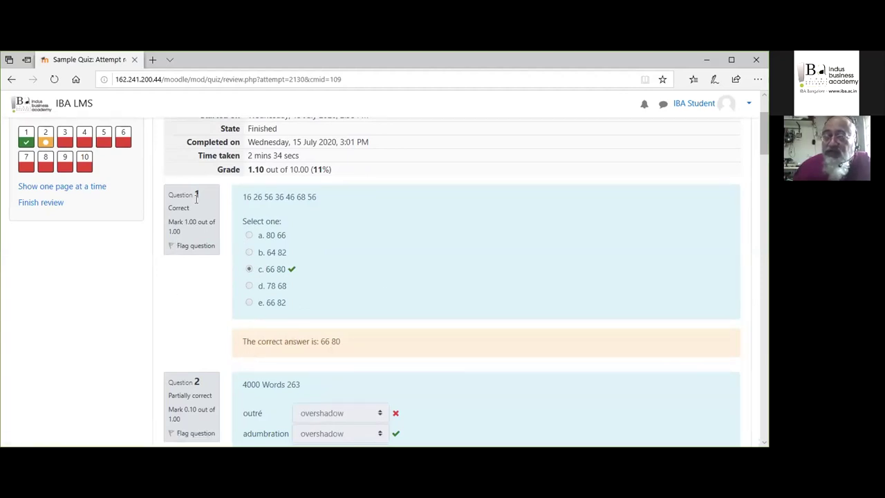
scroll(339, 279, "down", 5)
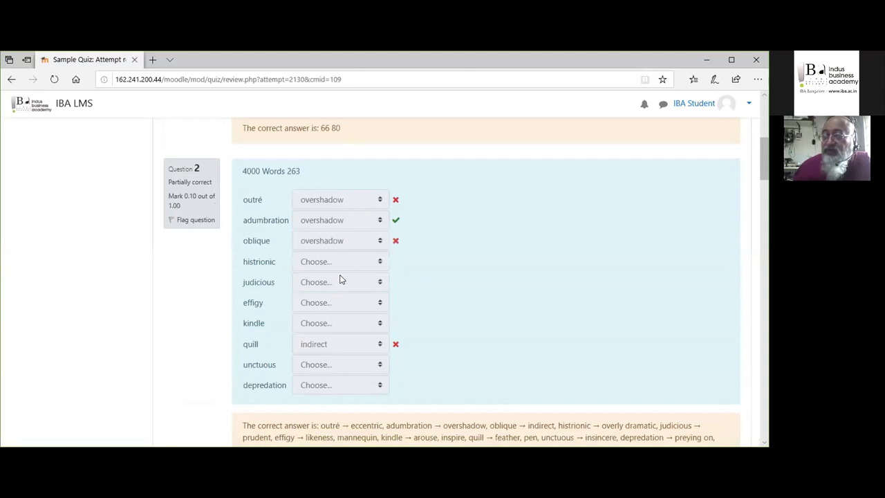
scroll(340, 279, "down", 10)
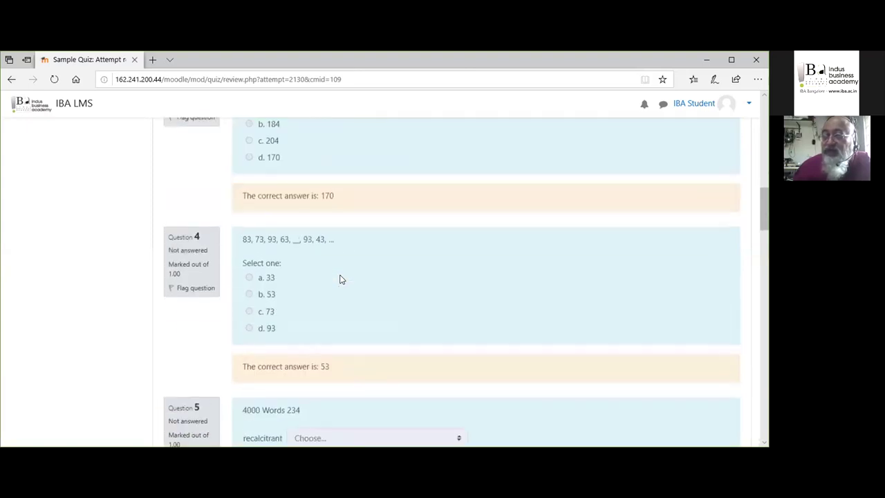
scroll(340, 280, "down", 20)
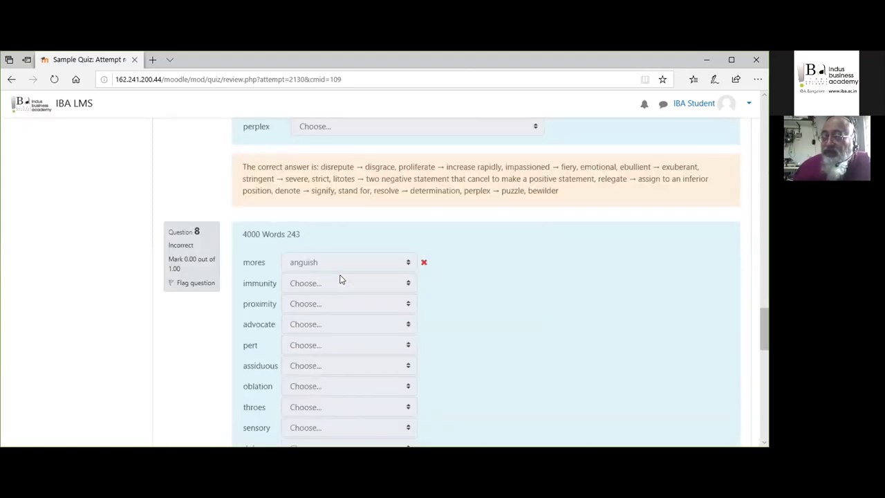
scroll(339, 279, "down", 2)
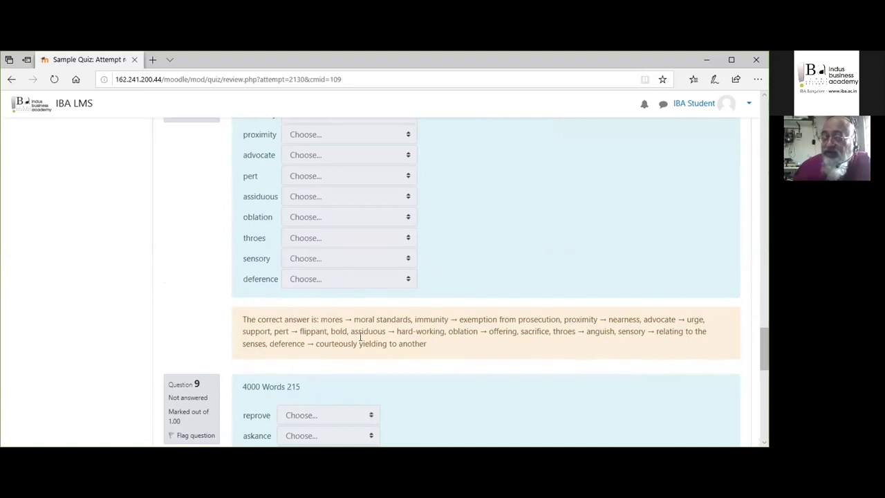
scroll(310, 342, "down", 8)
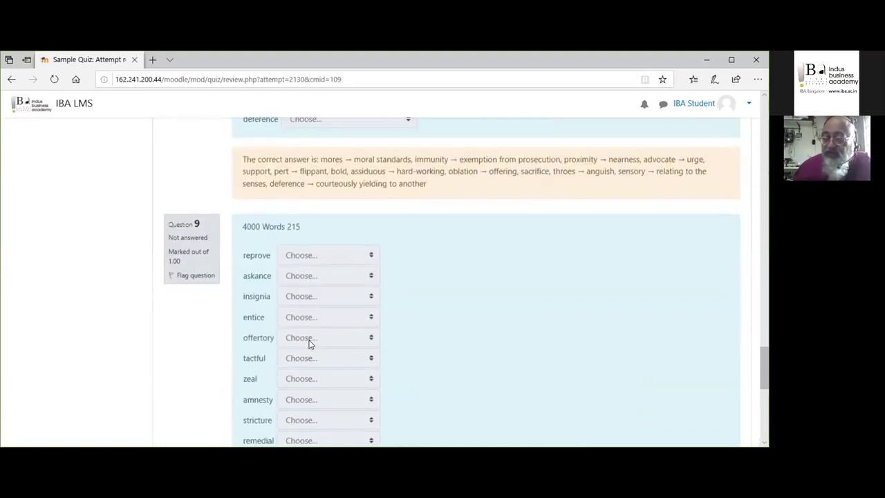
scroll(310, 344, "down", 3)
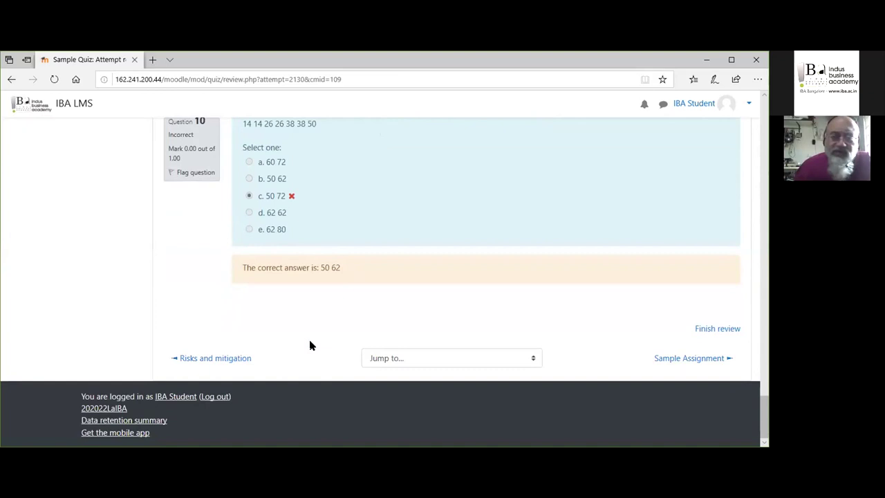
scroll(313, 348, "up", 3)
scroll(314, 347, "down", 3)
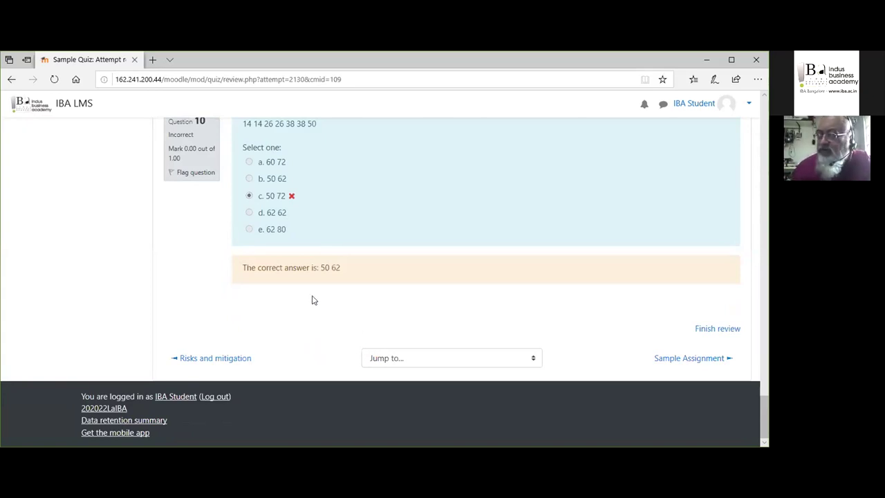
scroll(312, 299, "up", 15)
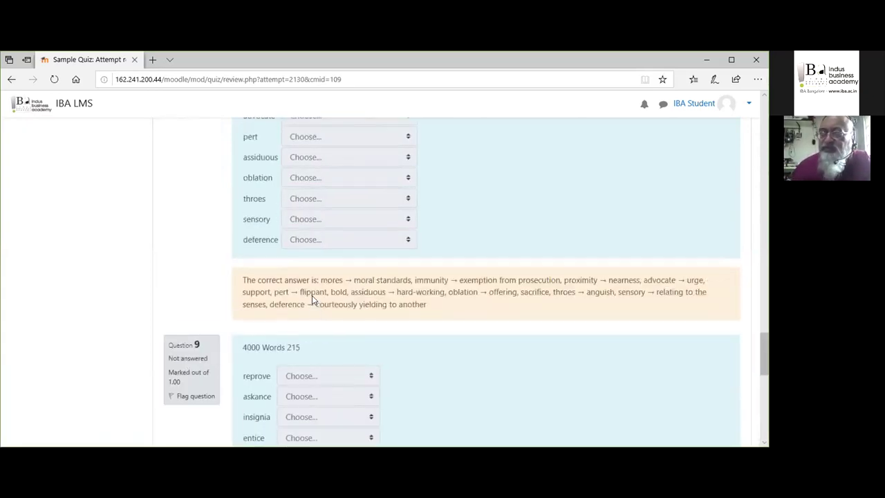
Step: Leave the quiz attempt review and return to the 2020-22 Learning at IBA course page
scroll(312, 295, "up", 20)
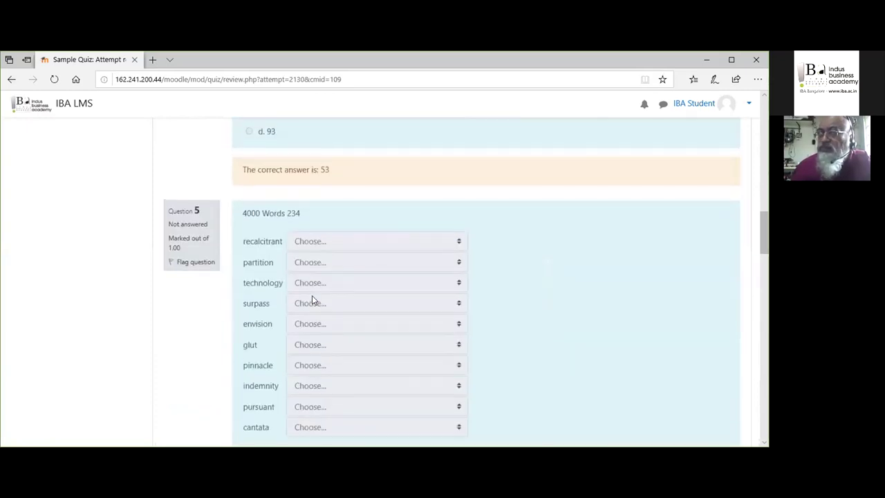
scroll(312, 295, "up", 3)
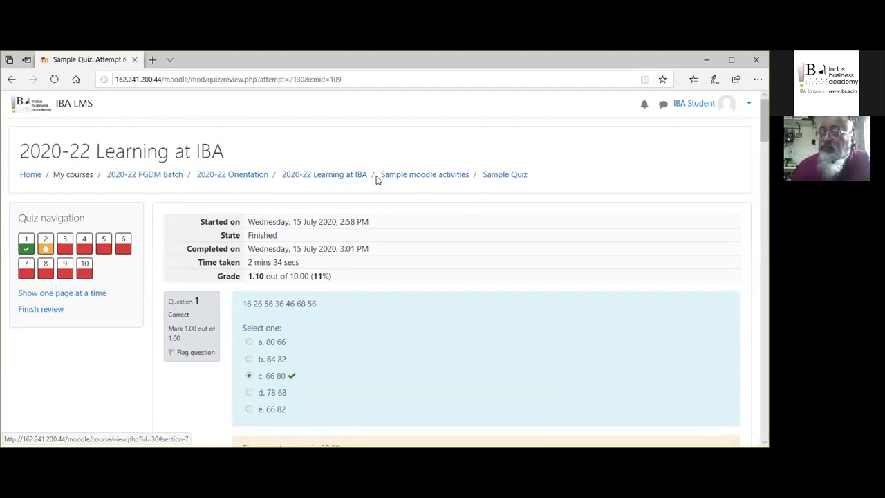
left_click(335, 175)
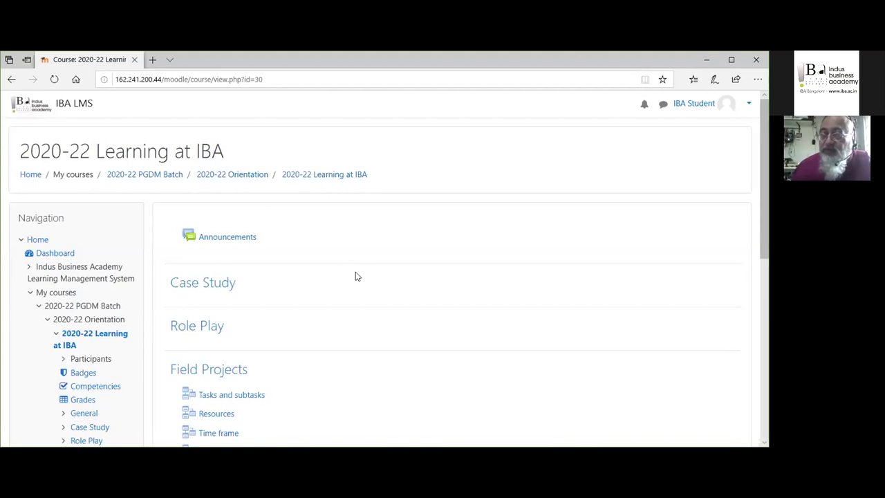
Step: Open the course's grades and examine the user report, including the Sample Quiz, Sample Assignment and course total rows
scroll(356, 277, "down", 3)
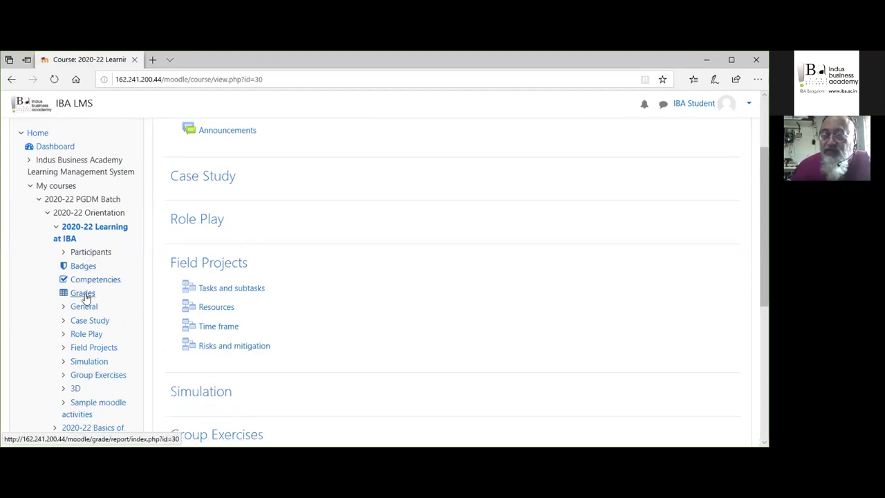
left_click(85, 296)
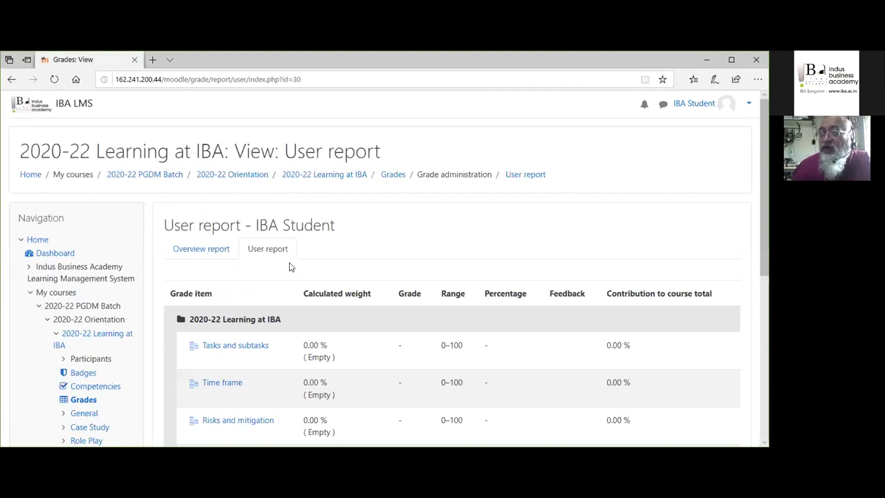
scroll(290, 266, "down", 2)
scroll(290, 266, "down", 2)
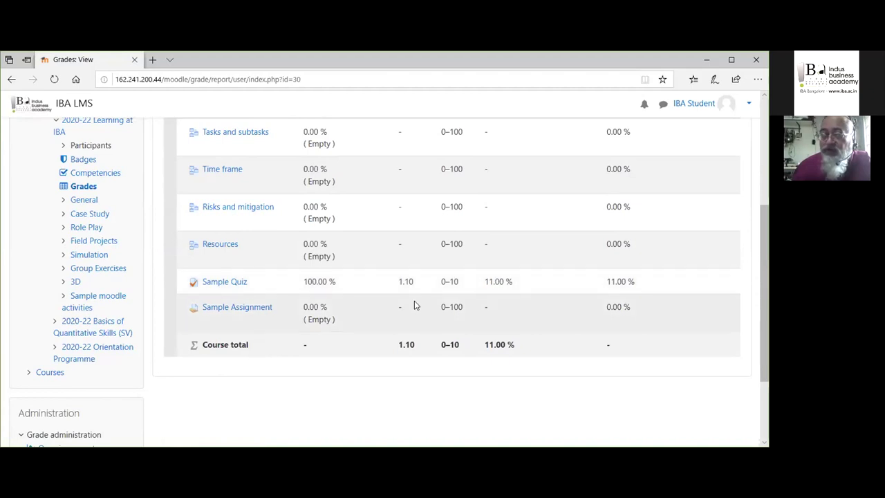
scroll(414, 306, "up", 2)
scroll(415, 306, "down", 3)
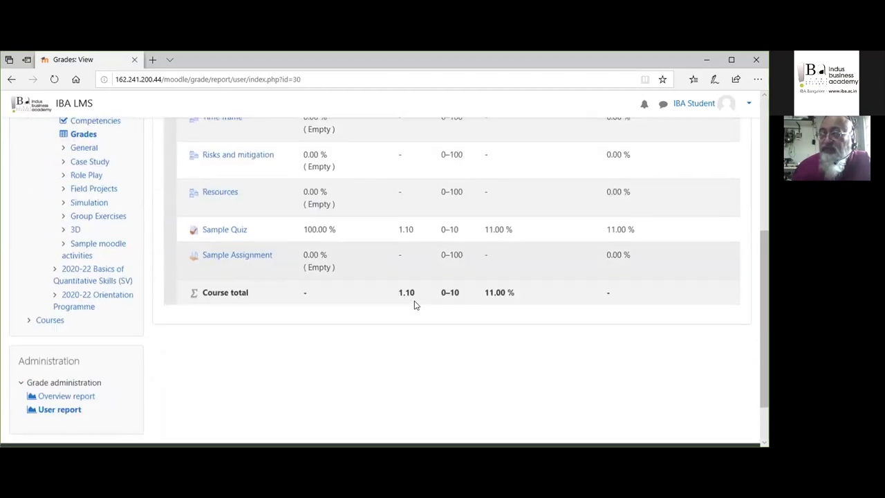
scroll(415, 305, "up", 1)
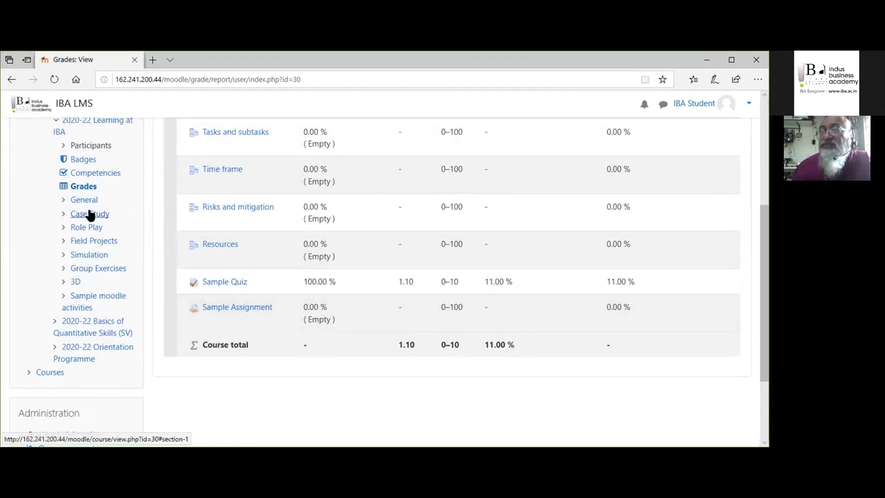
scroll(86, 208, "up", 2)
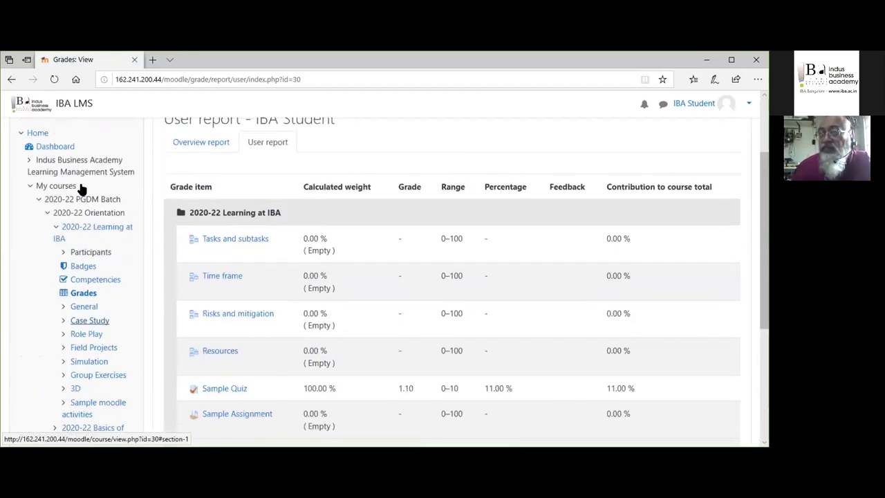
Step: Go back to the 2020-22 Learning at IBA course, open the Sample Assignment and start adding a submission
left_click(97, 230)
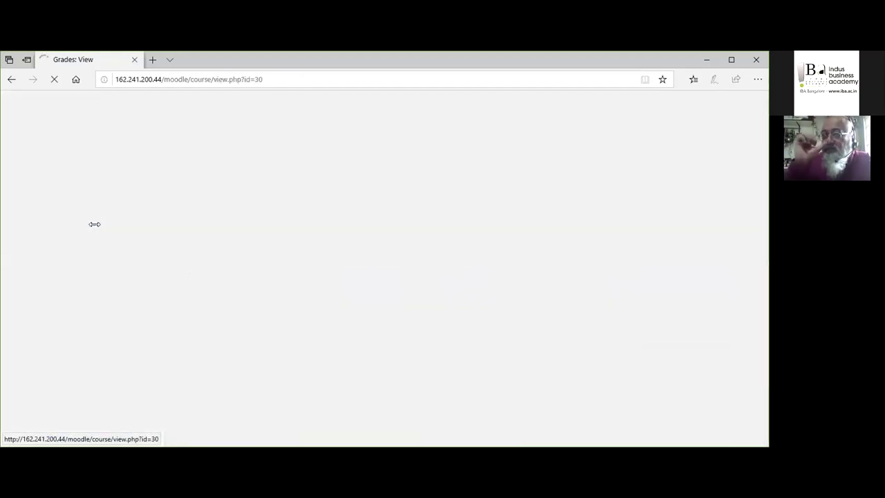
scroll(280, 260, "down", 6)
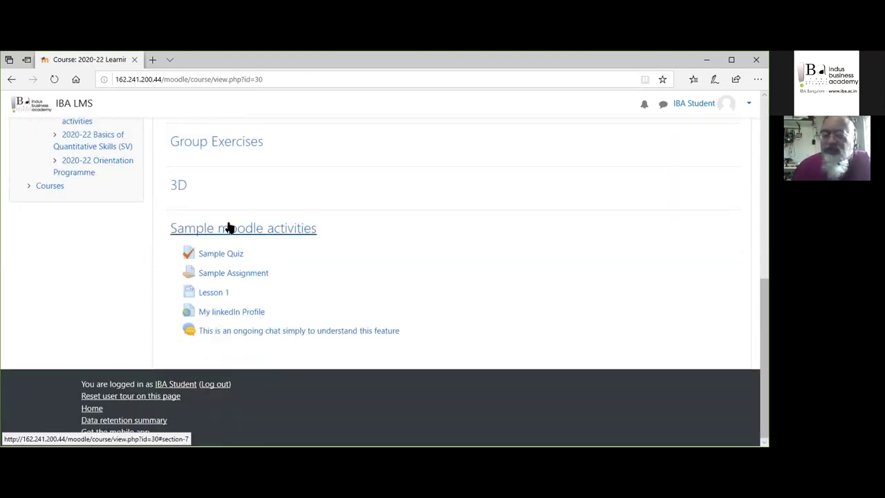
left_click(238, 278)
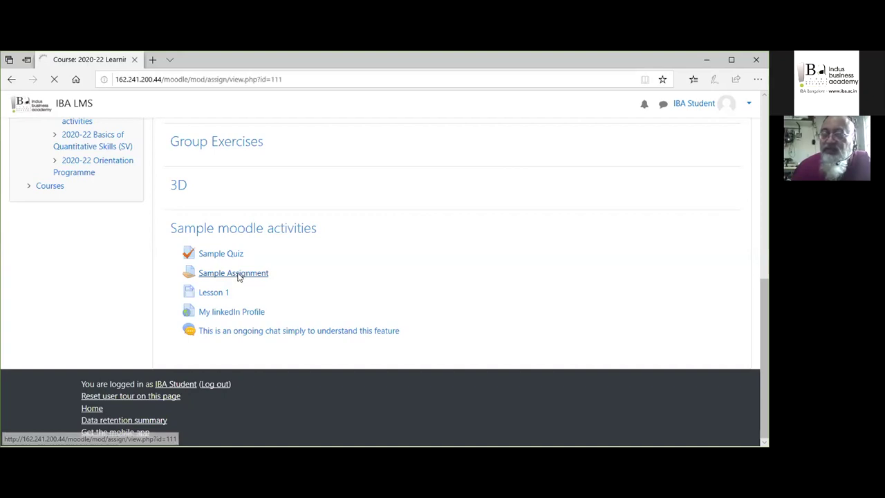
scroll(359, 268, "down", 3)
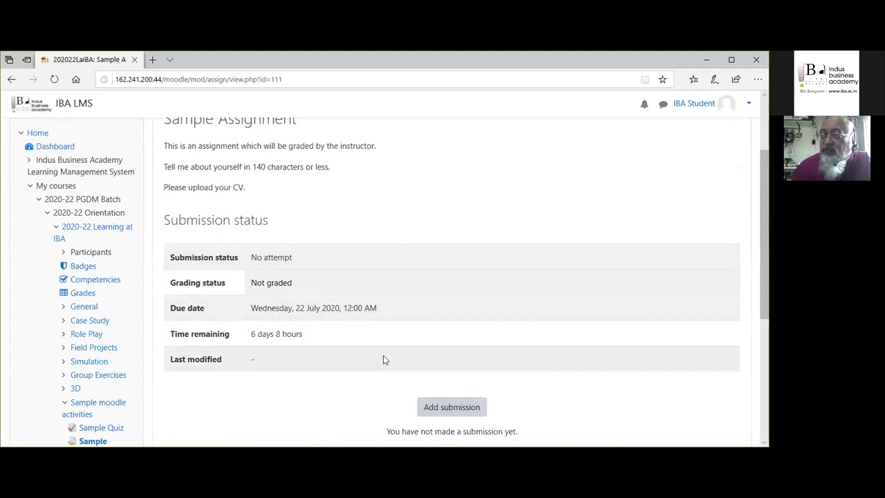
scroll(385, 360, "down", 1)
left_click(449, 354)
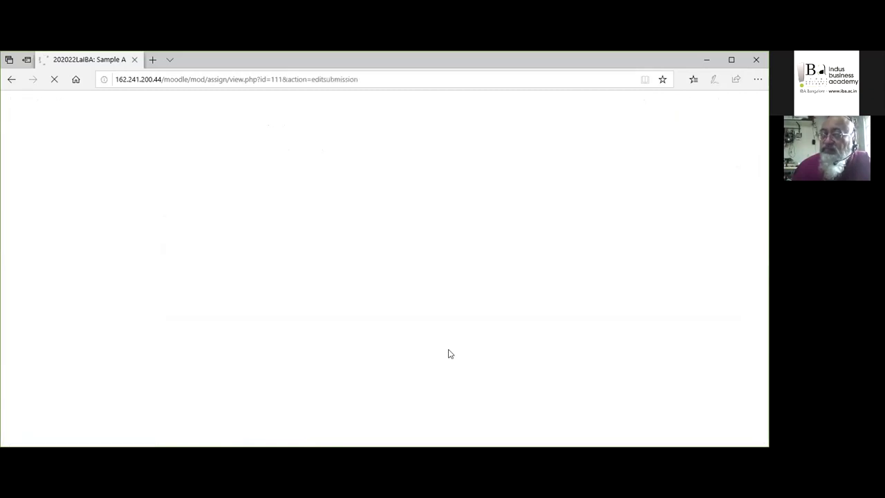
Step: Enter "I am a MIS teacher" as the assignment's online text, correcting the typing mistakes
scroll(277, 227, "down", 1)
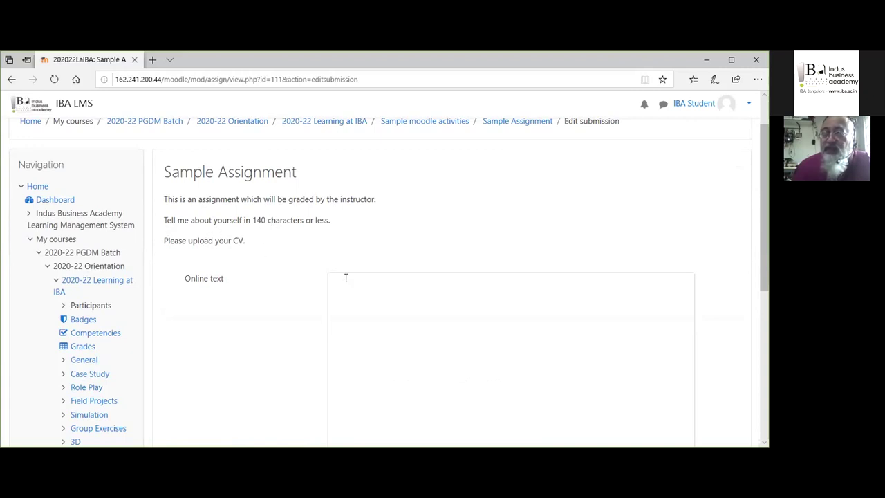
left_click(382, 288)
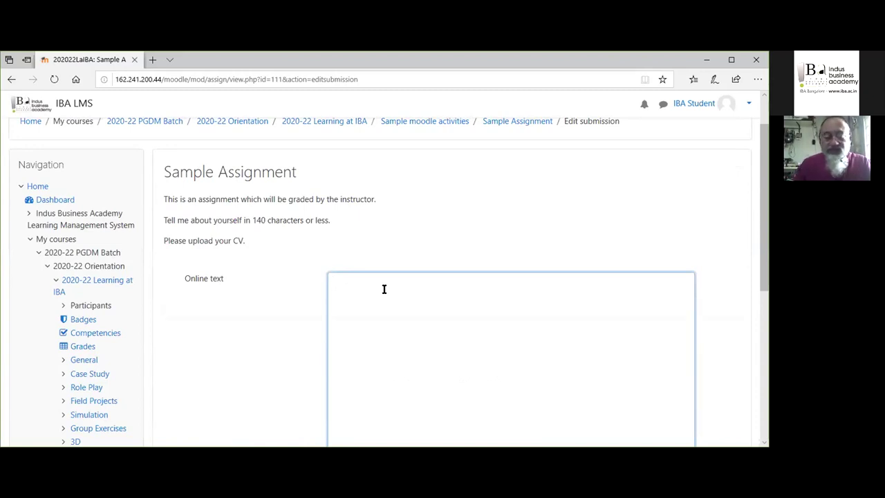
type("I ama a te")
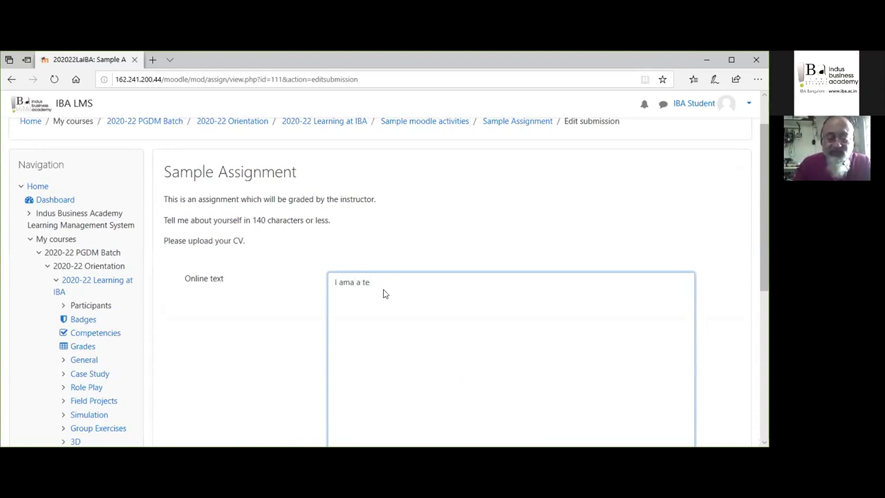
scroll(384, 289, "down", 10)
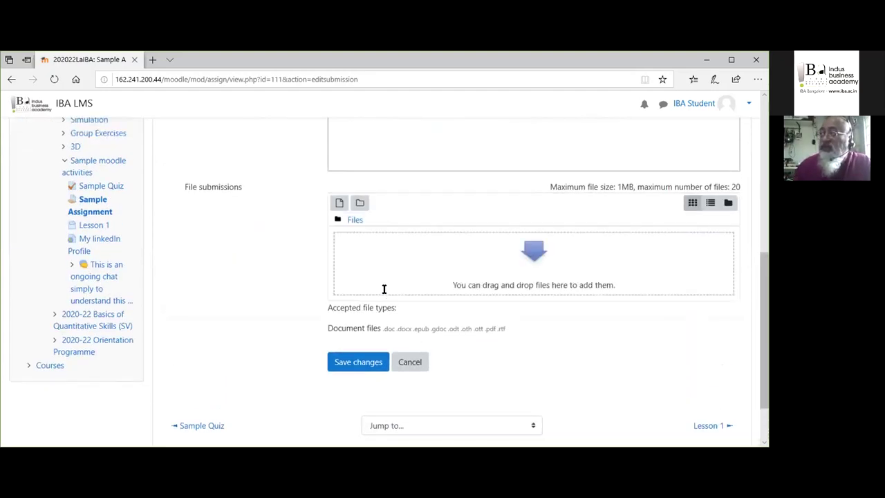
scroll(383, 289, "up", 5)
left_click_drag(372, 159, 341, 162)
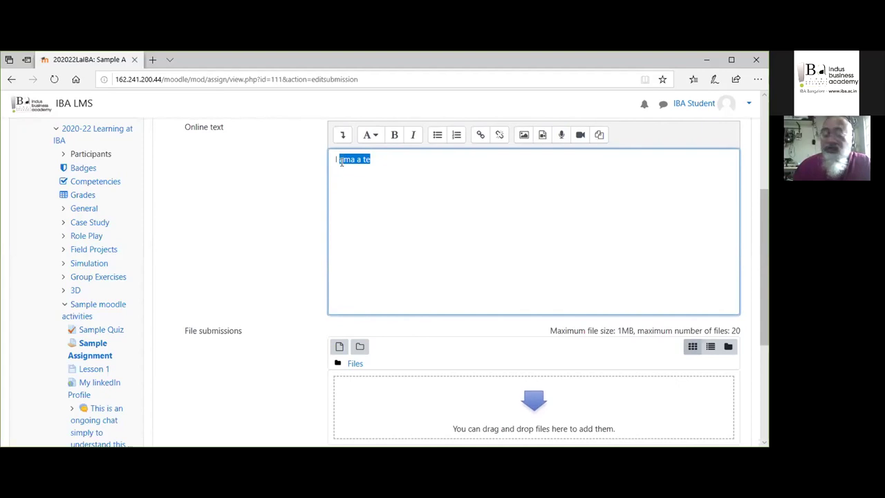
type("am ")
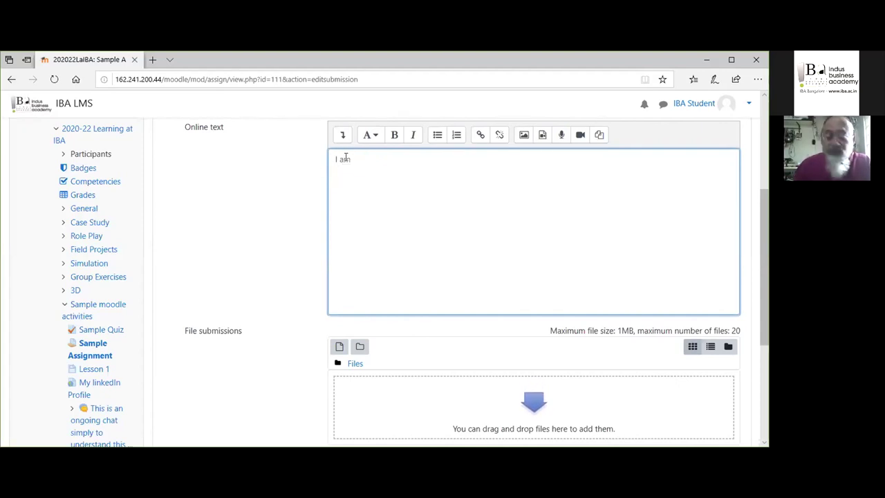
type("a MIS techer")
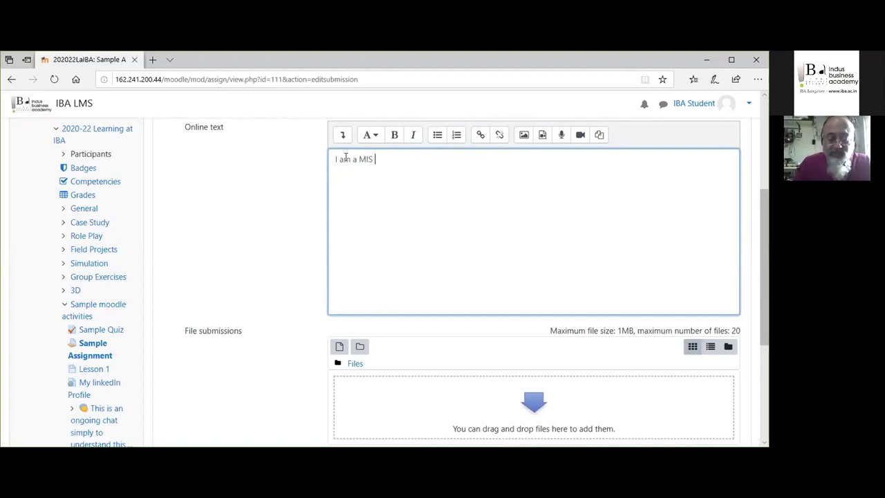
left_click(380, 159)
type("acher")
left_click(413, 159)
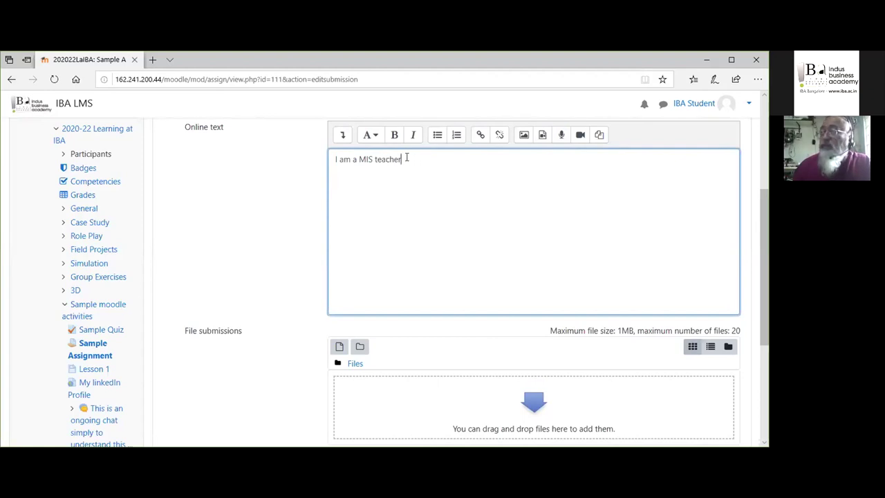
Step: Make "MIS" bold, append "for 20 years" with "20 years" in italics, and show the editor's additional formatting options
double_click(363, 158)
left_click(394, 135)
left_click(419, 162)
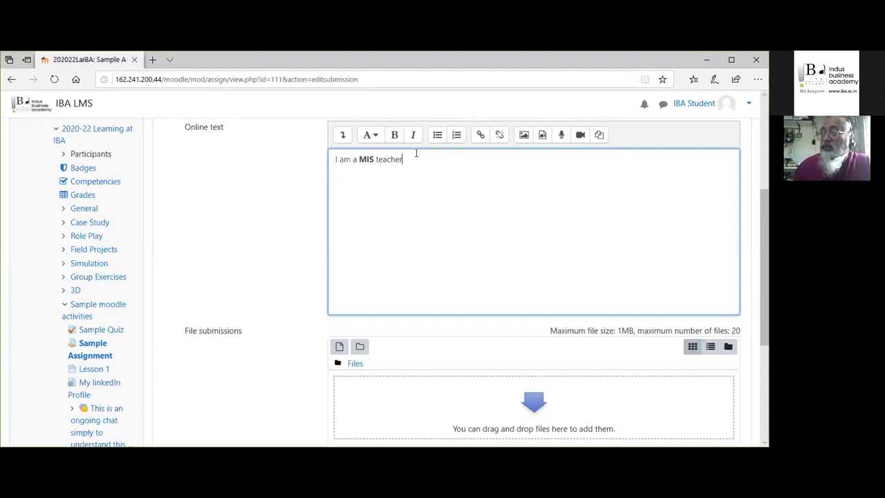
type("for 20 years")
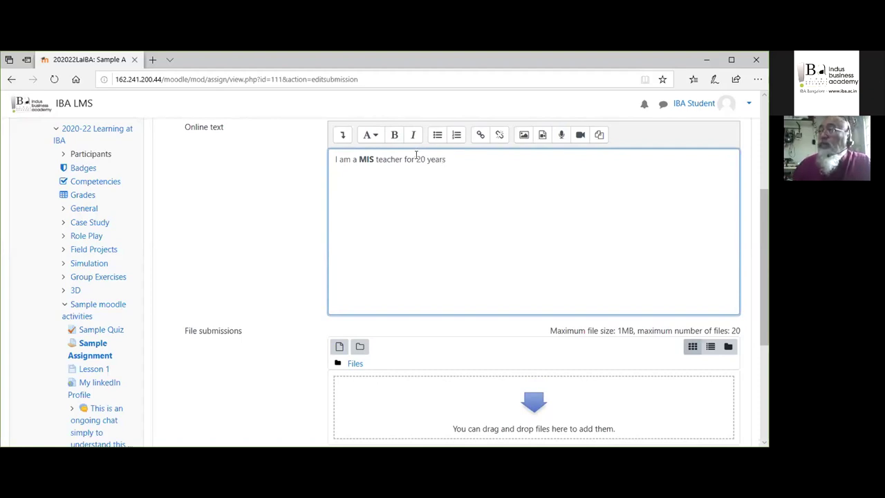
left_click_drag(415, 158, 446, 161)
left_click(415, 137)
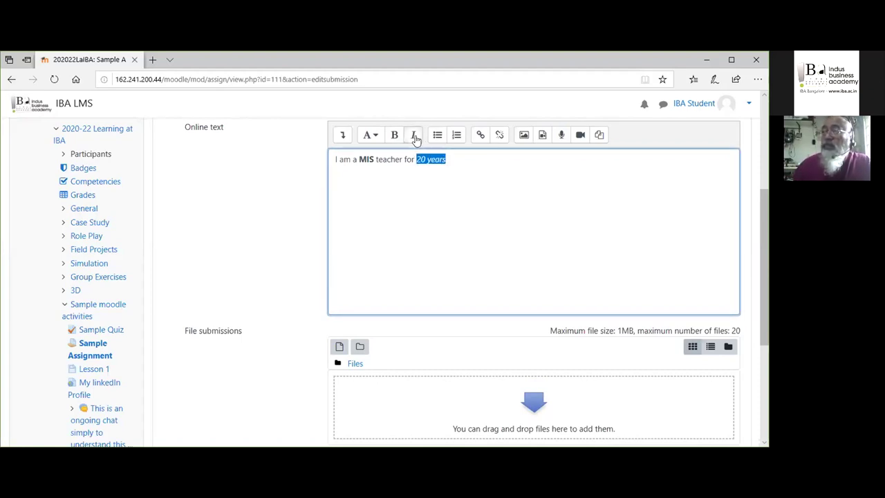
left_click(342, 136)
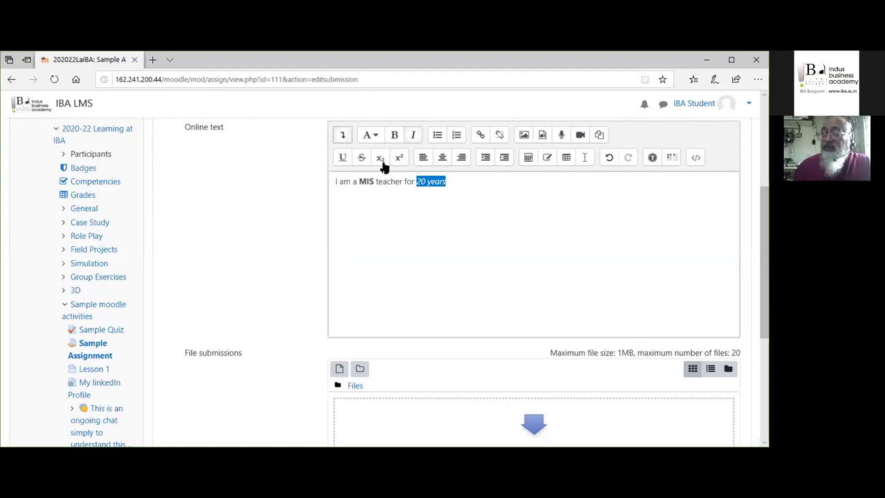
left_click(464, 180)
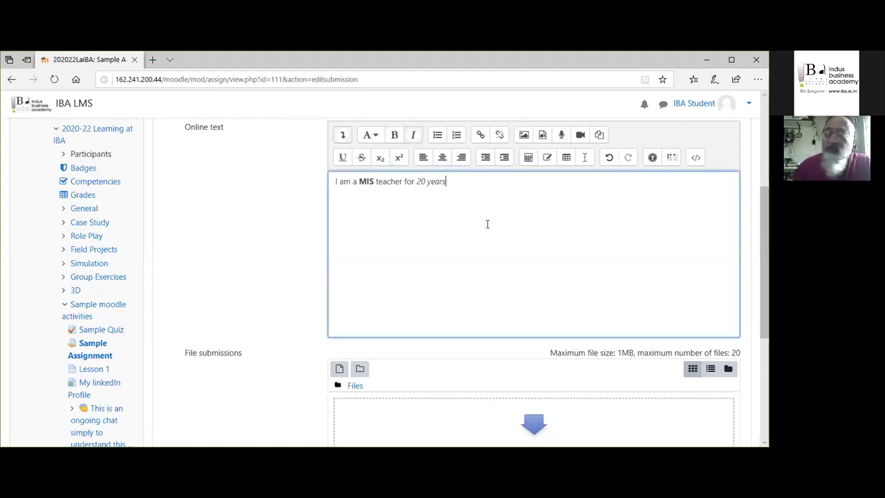
Step: View the upload options for the assignment's file submissions and close the file picker without adding a file
scroll(481, 222, "down", 3)
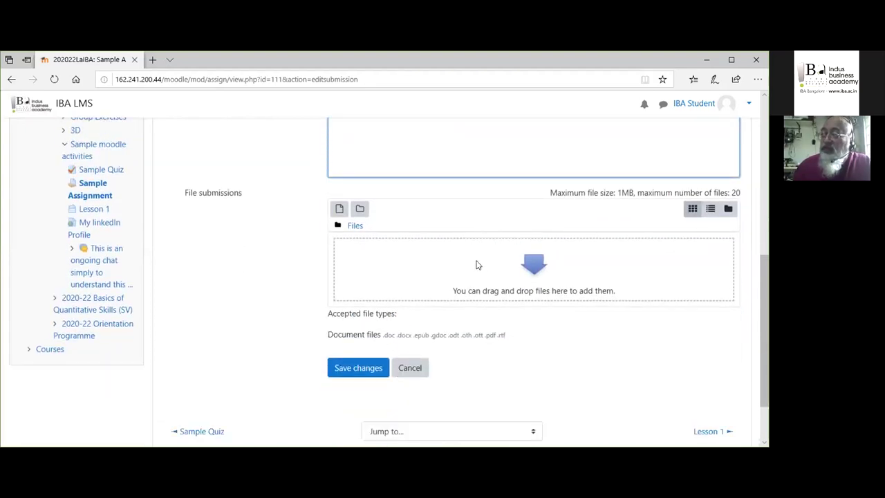
left_click(501, 274)
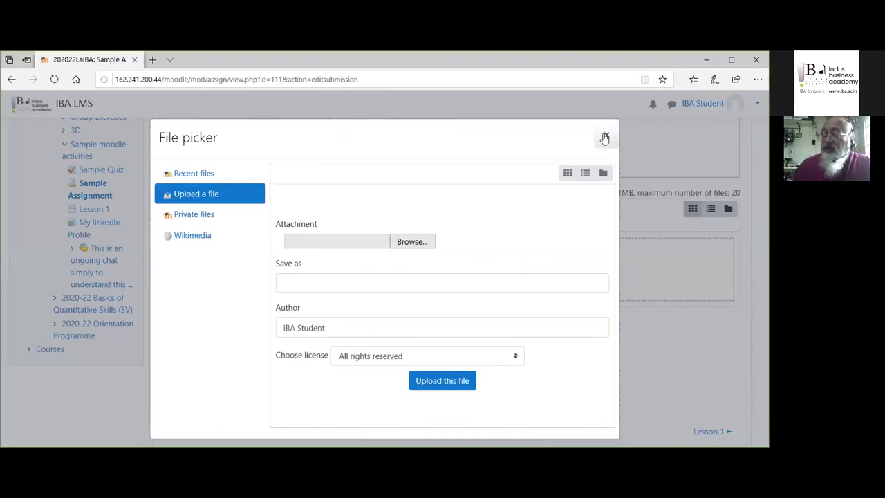
left_click(605, 135)
Step: Save the Sample Assignment submission with its online text and check the resulting submission status details
scroll(455, 245, "up", 5)
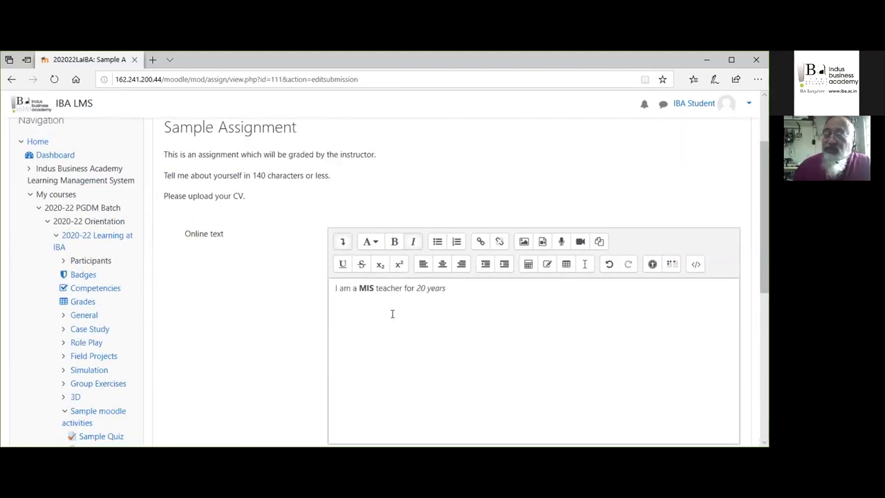
scroll(392, 313, "down", 2)
scroll(392, 314, "down", 3)
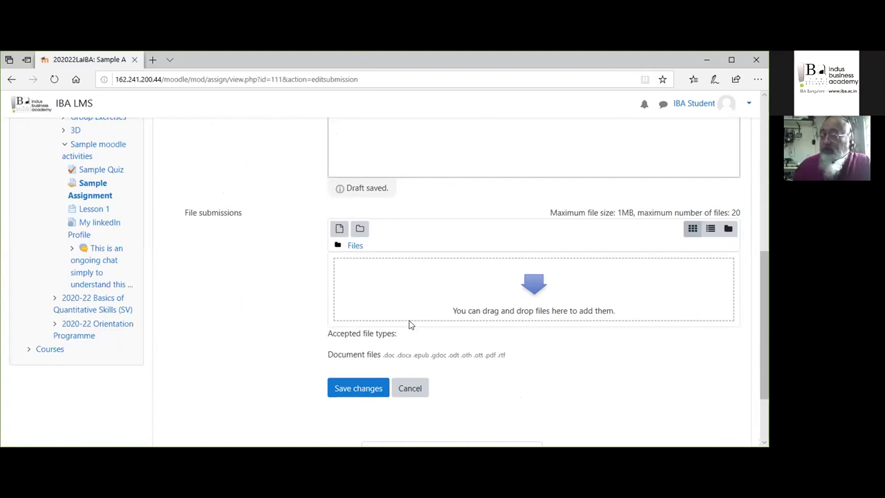
left_click(361, 388)
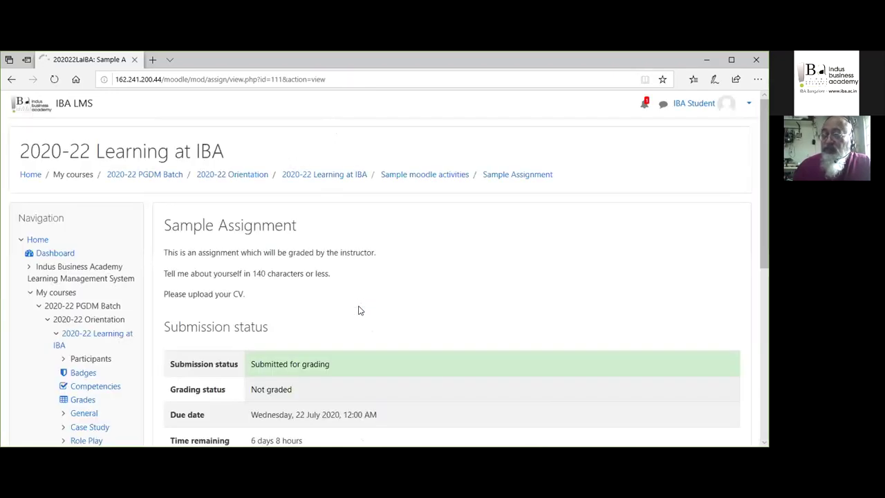
scroll(321, 309, "down", 2)
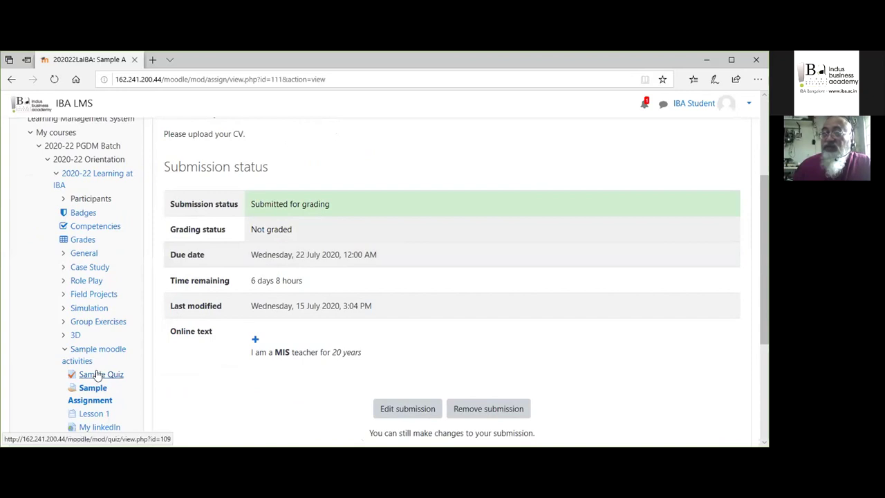
scroll(97, 374, "down", 2)
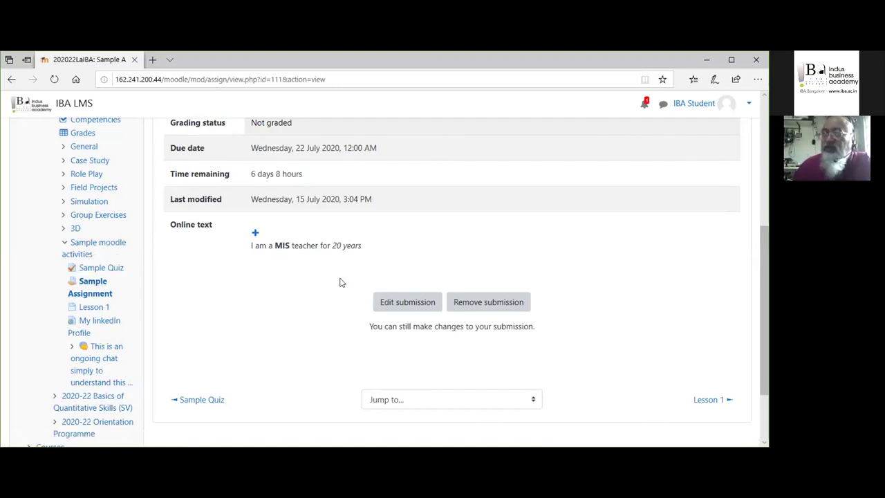
scroll(335, 284, "up", 2)
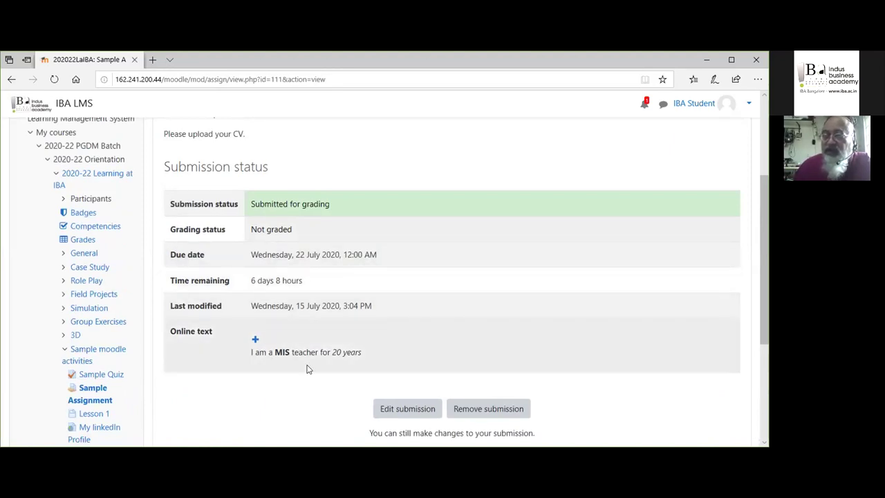
Step: Open Lesson 1 from the Sample moodle activities section and review its text and list of jump destinations
scroll(307, 368, "down", 2)
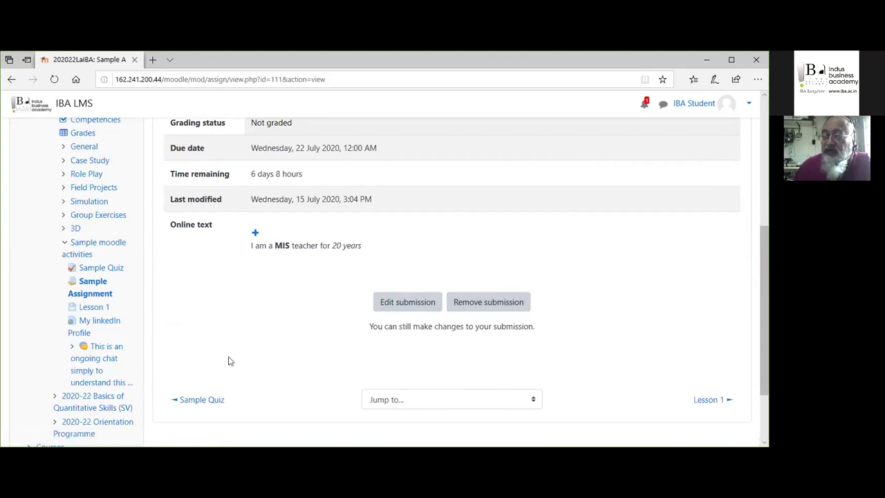
scroll(230, 361, "up", 2)
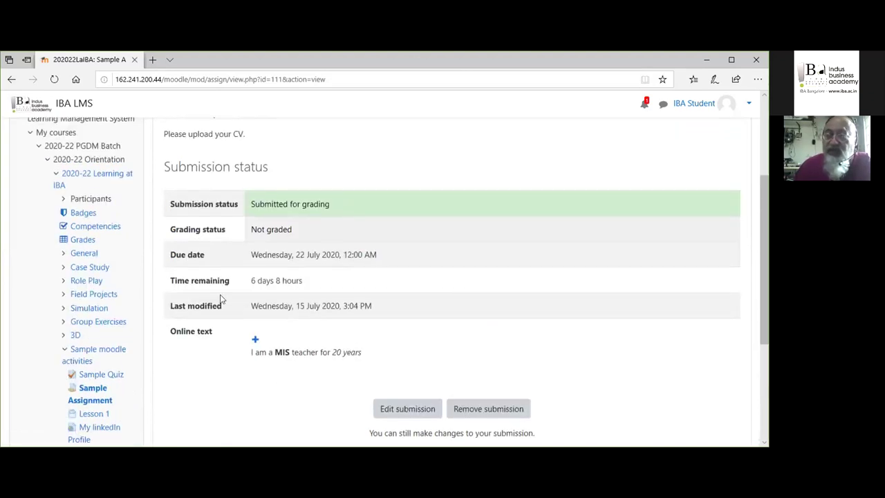
scroll(231, 386, "down", 1)
scroll(232, 386, "down", 1)
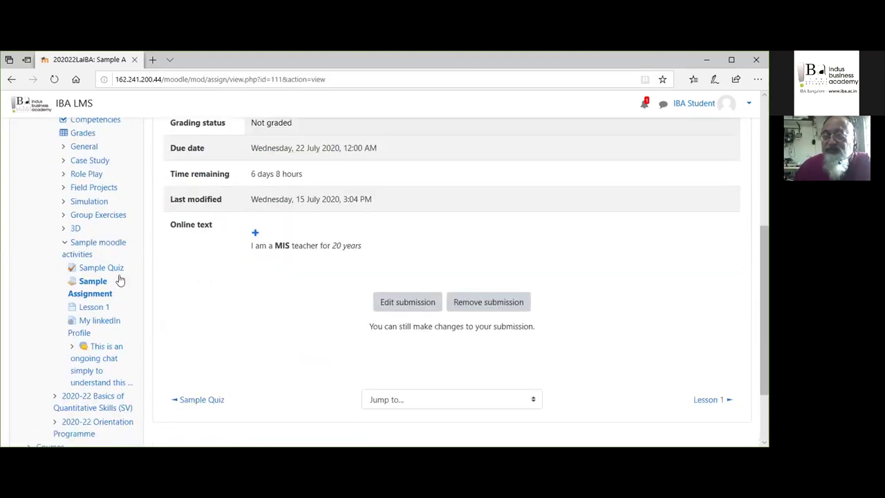
left_click(121, 245)
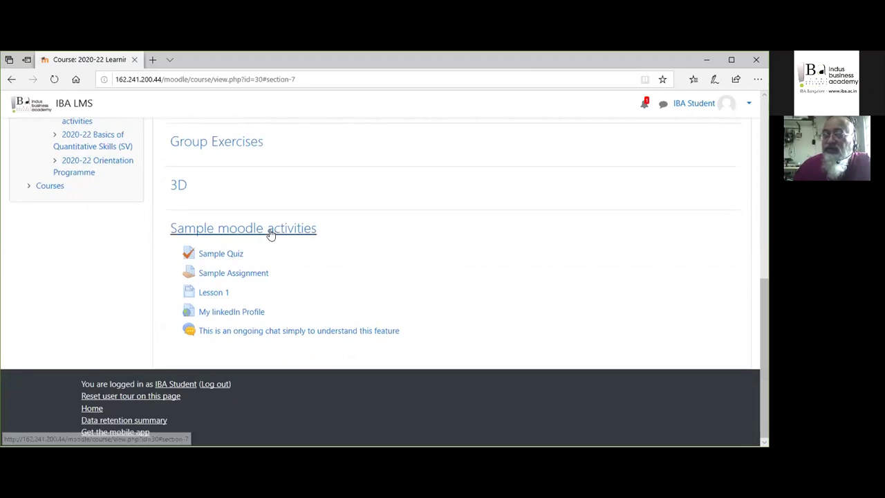
left_click(214, 293)
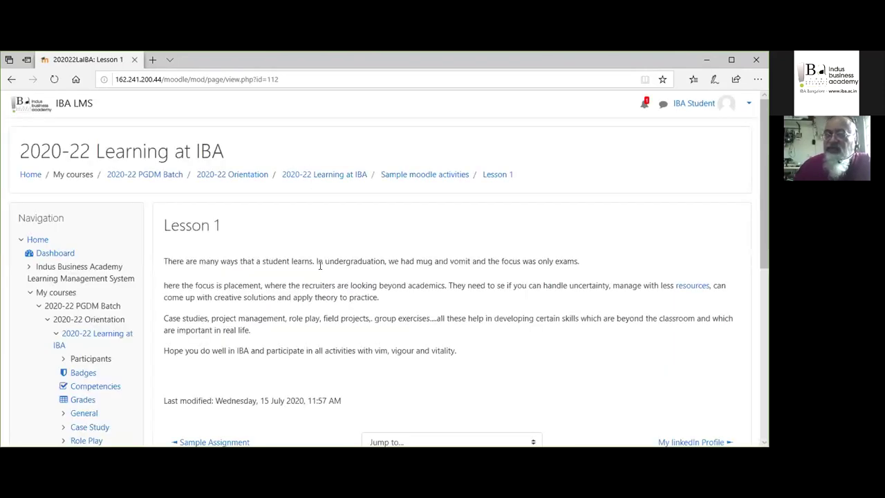
scroll(320, 264, "down", 2)
scroll(167, 201, "up", 1)
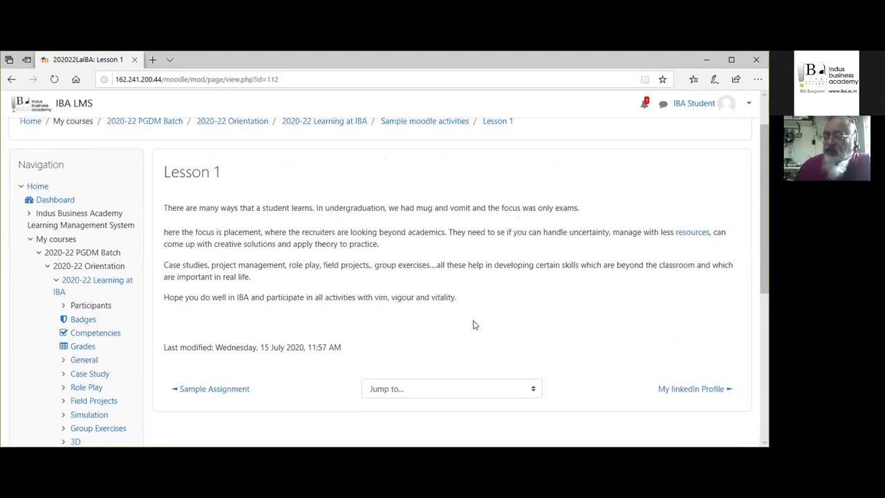
left_click(515, 388)
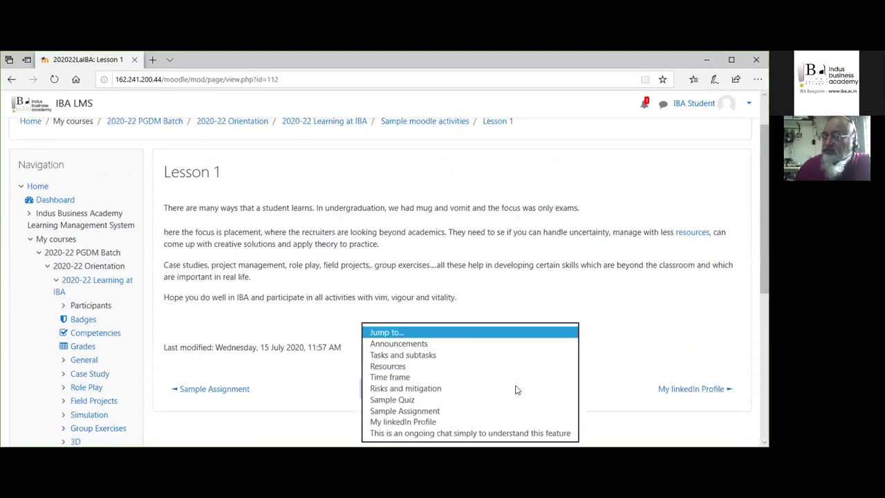
left_click(627, 331)
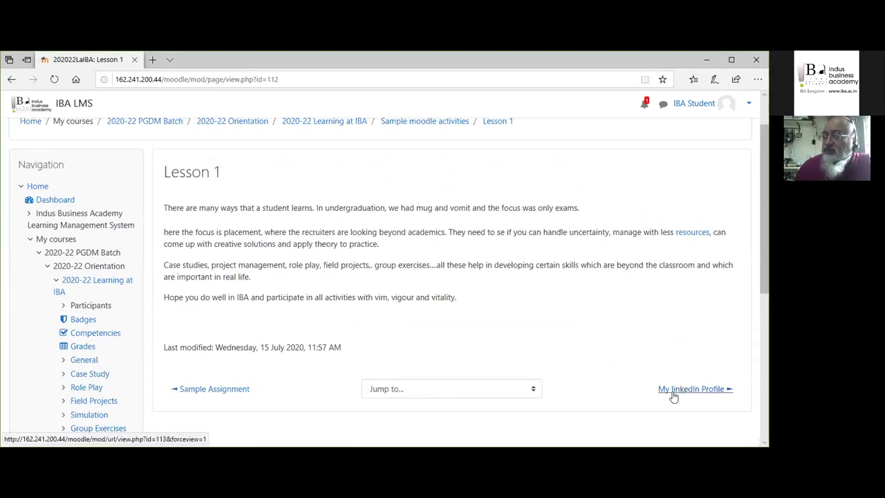
Step: Return to the Sample moodle activities section and view the My linkedIn Profile link resource
scroll(318, 309, "down", 1)
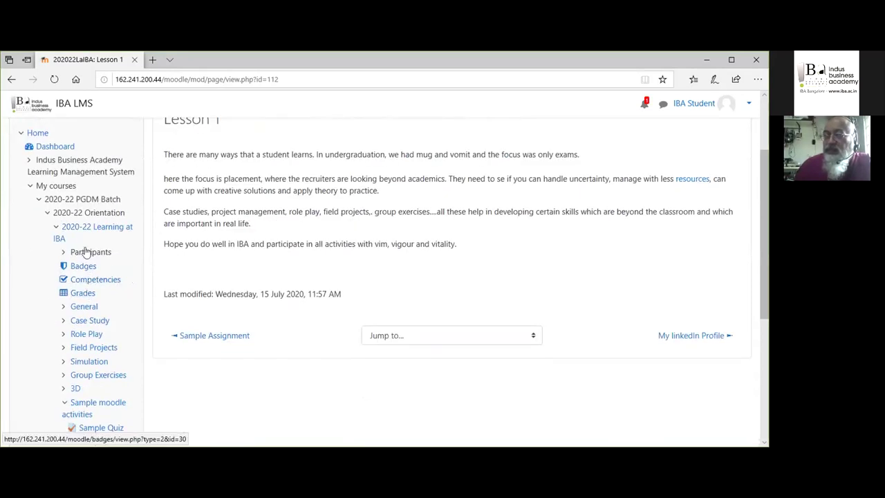
scroll(99, 310, "down", 3)
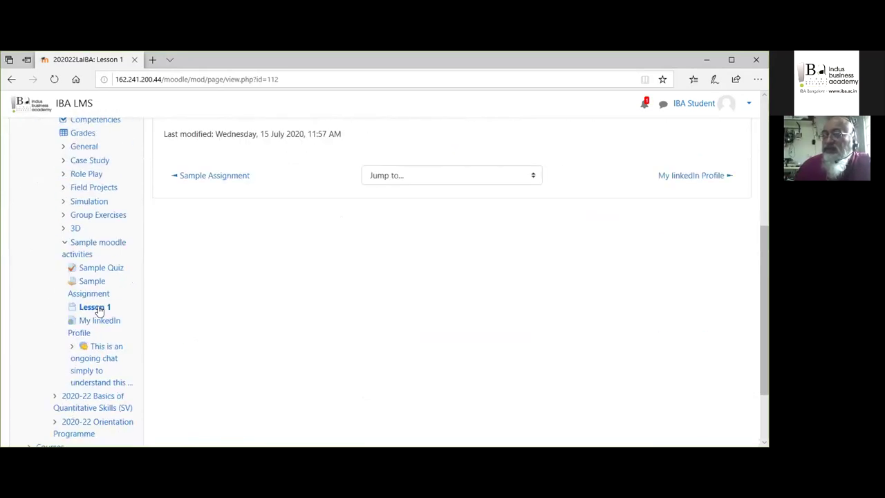
left_click(86, 247)
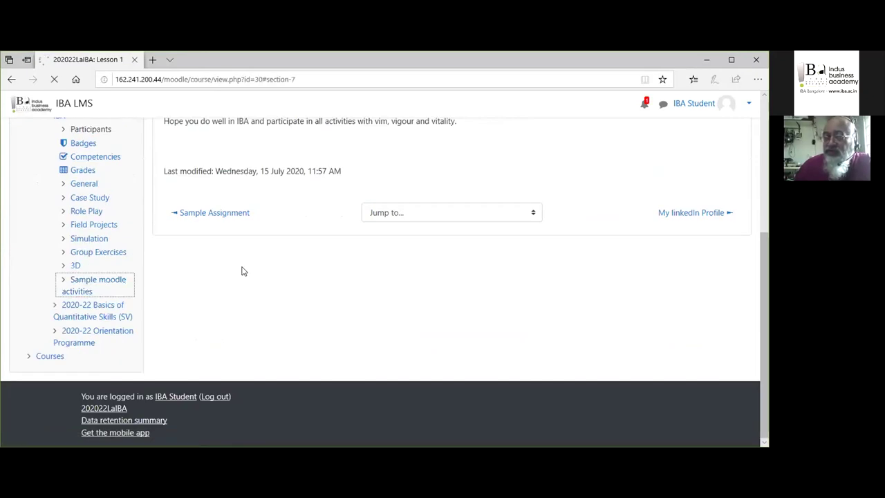
scroll(242, 270, "down", 1)
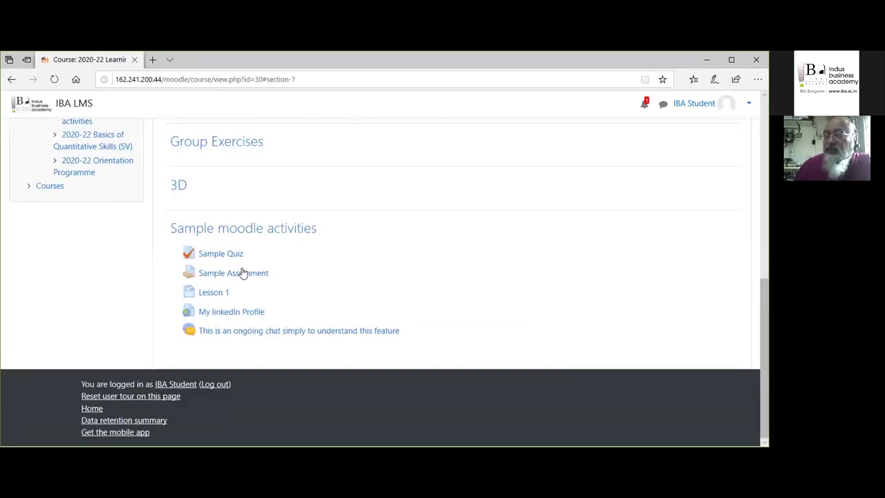
left_click(230, 315)
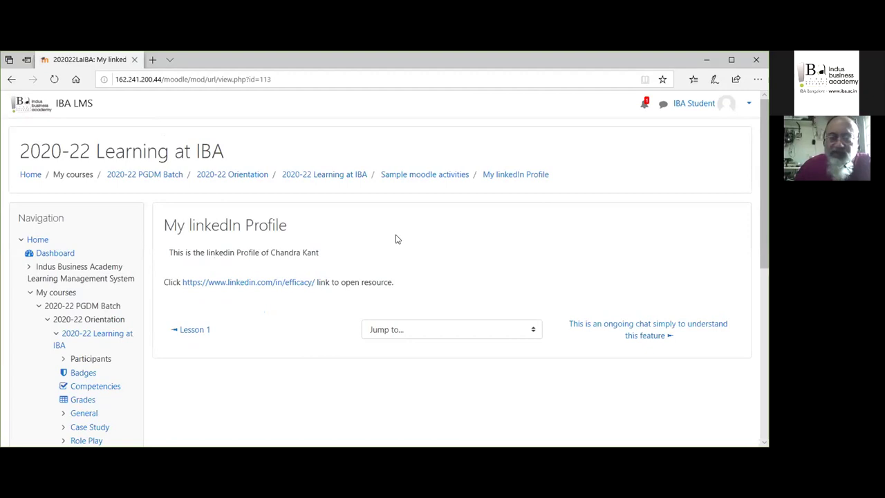
scroll(396, 238, "down", 1)
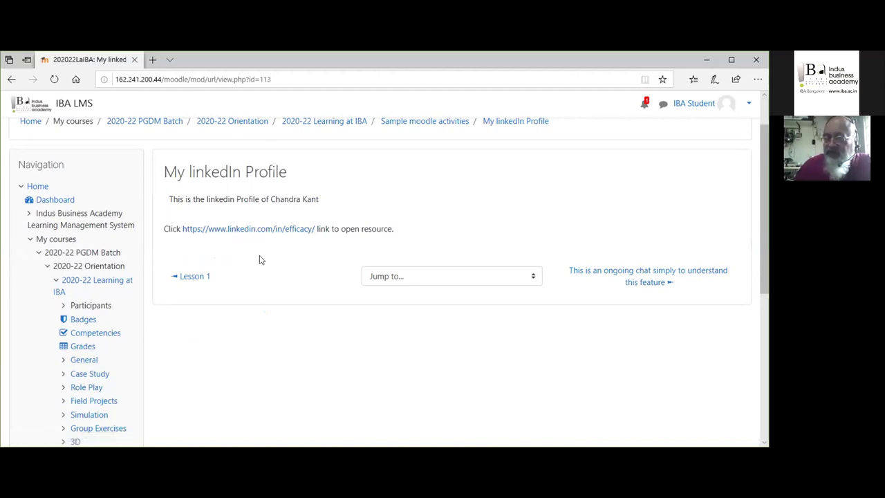
Step: Open the ongoing chat activity from the Sample moodle activities section and try to enter the chat
scroll(258, 257, "down", 2)
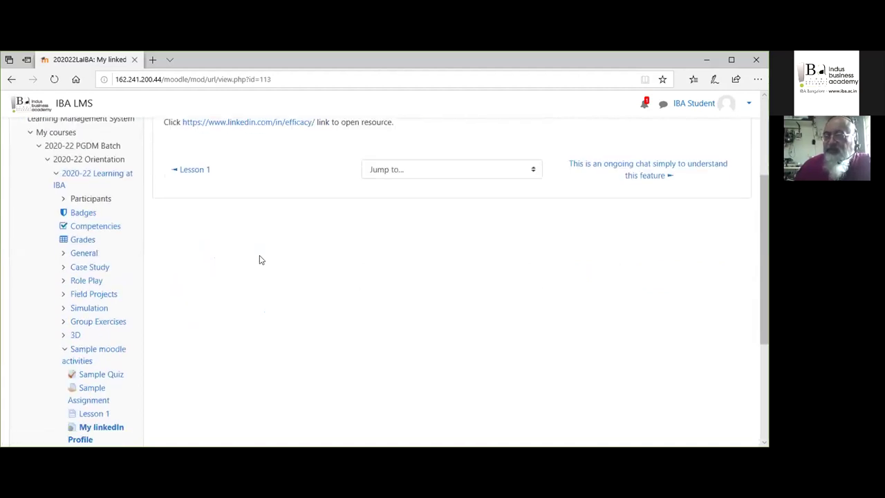
left_click(86, 354)
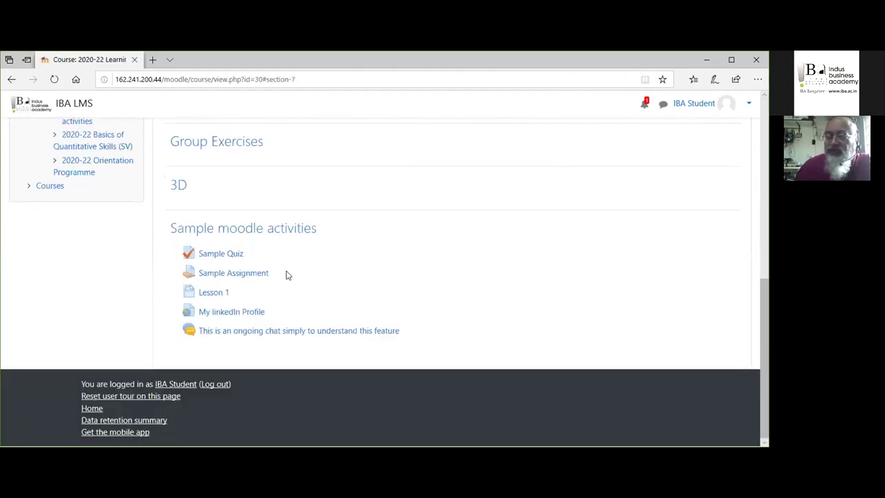
left_click(269, 332)
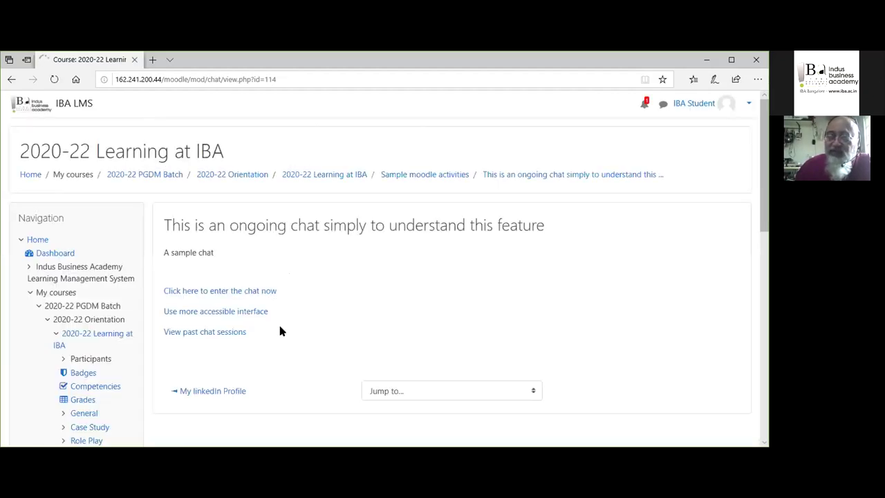
scroll(332, 273, "down", 2)
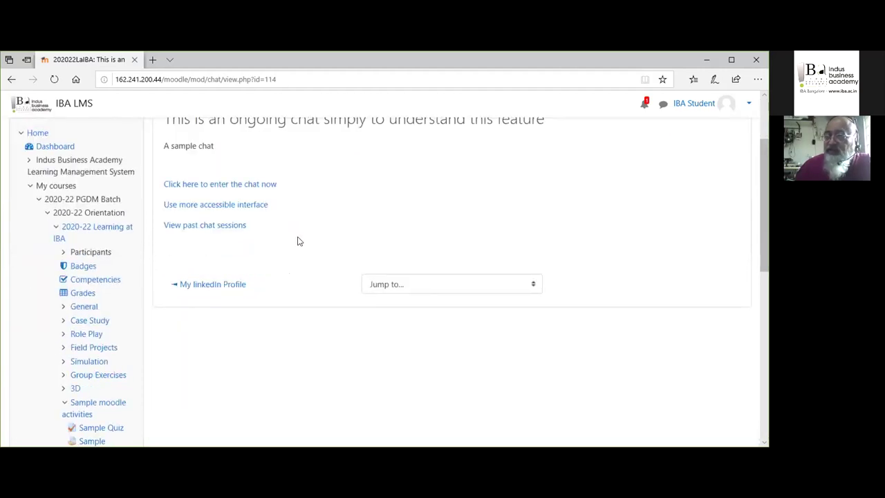
left_click(213, 185)
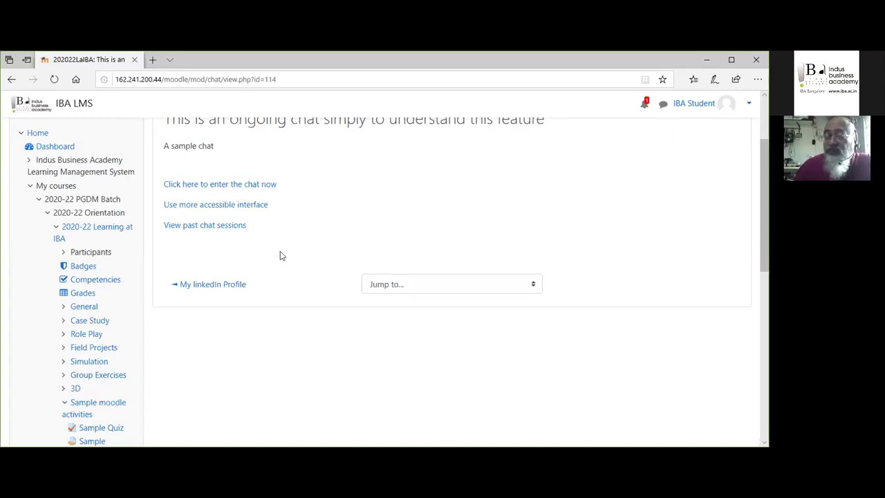
Step: Go back from the chat activity to the main page of the 2020-22 Learning at IBA course
scroll(280, 256, "down", 1)
scroll(281, 256, "down", 1)
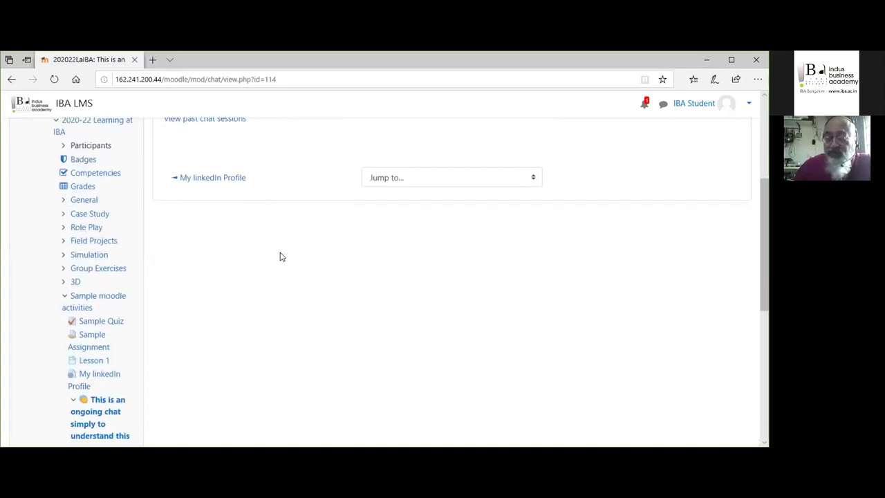
scroll(281, 256, "down", 1)
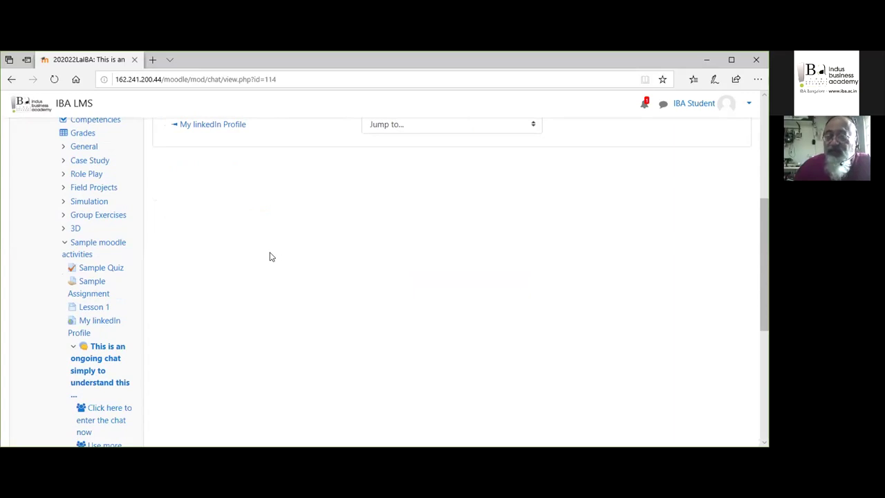
scroll(271, 257, "down", 1)
scroll(73, 322, "down", 2)
scroll(78, 290, "up", 2)
scroll(81, 228, "up", 3)
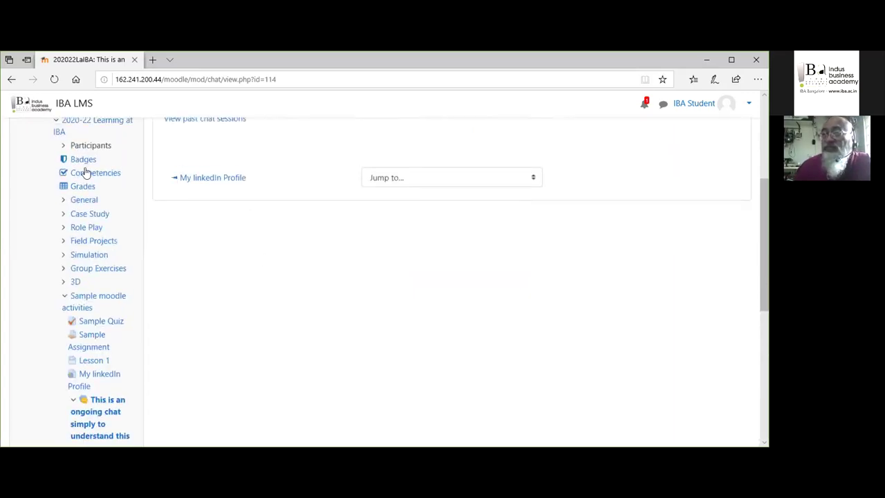
scroll(86, 177, "up", 2)
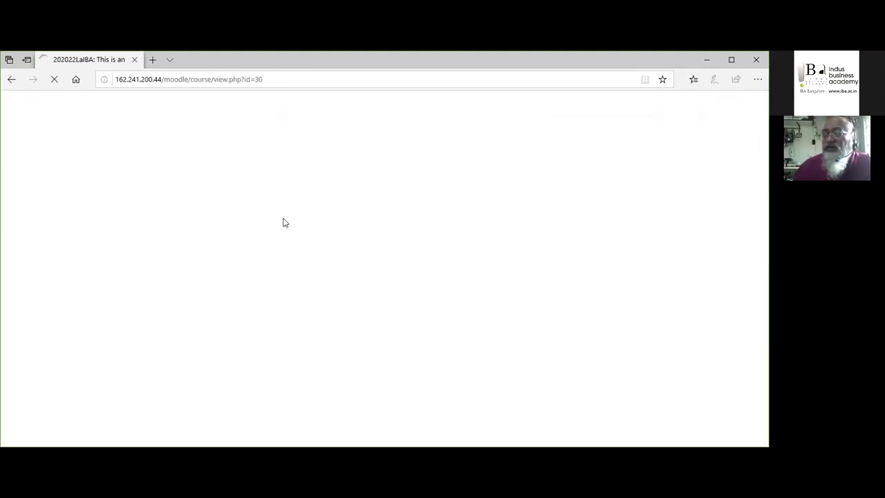
Step: Review the course page's sections from Announcements through Field Projects to Sample moodle activities
scroll(283, 222, "down", 3)
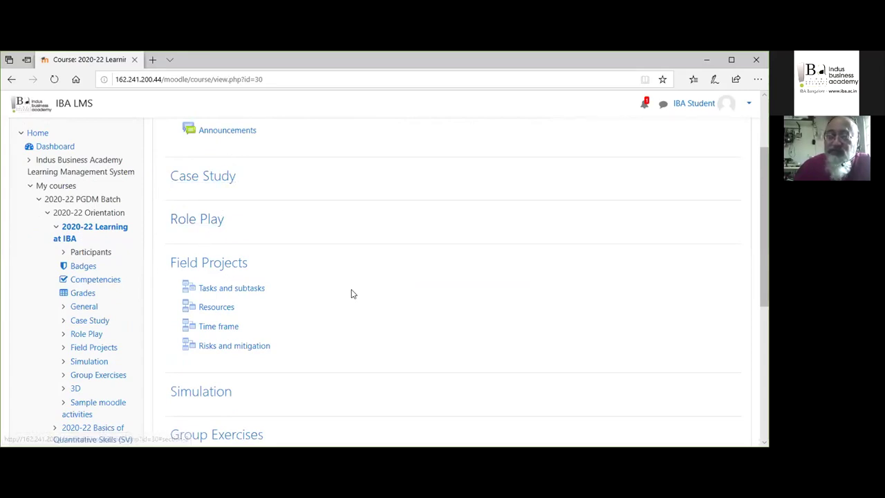
scroll(254, 192, "down", 3)
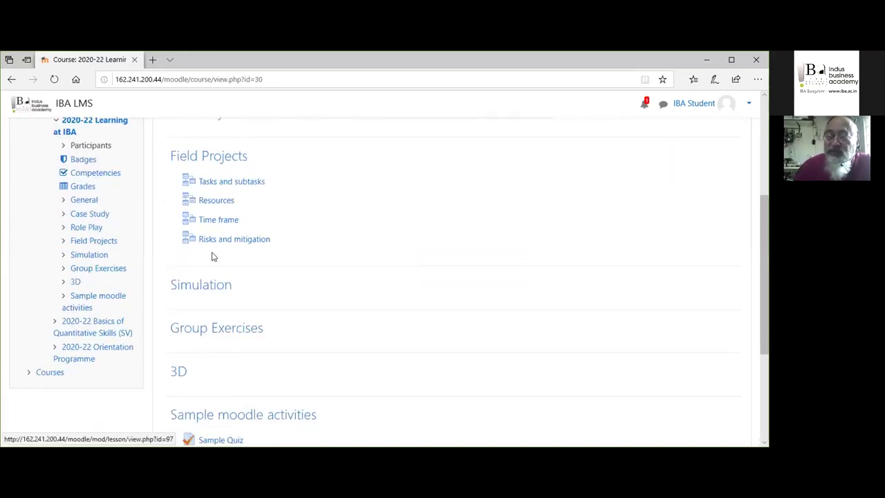
scroll(280, 261, "down", 5)
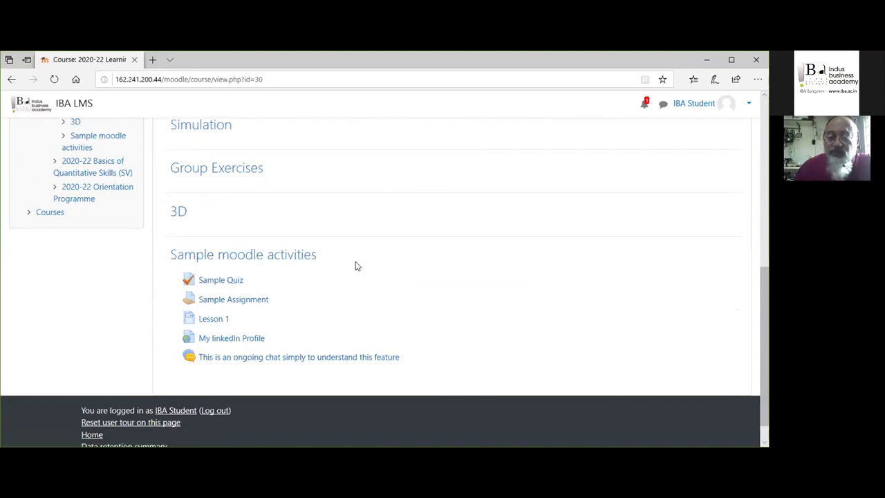
scroll(357, 267, "up", 3)
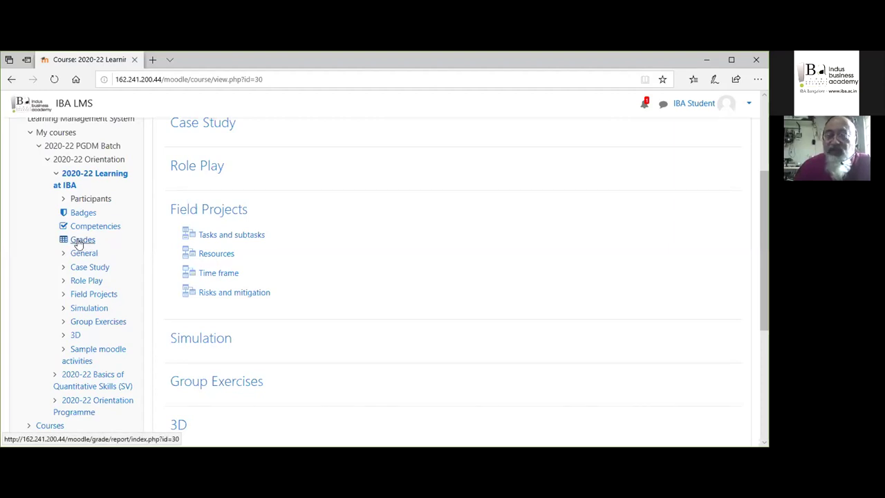
scroll(79, 228, "up", 3)
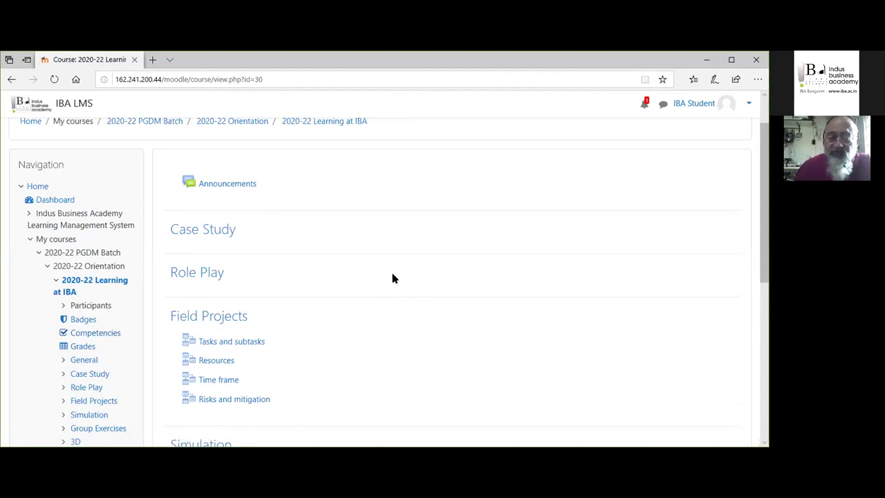
Step: Open the student's own profile from the course participants and look over its user details and reports
scroll(392, 278, "down", 1)
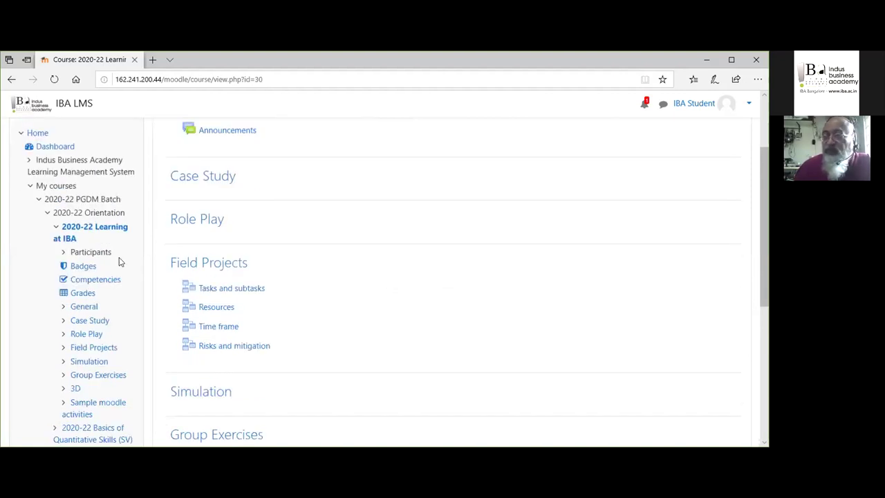
left_click(93, 251)
left_click(108, 268)
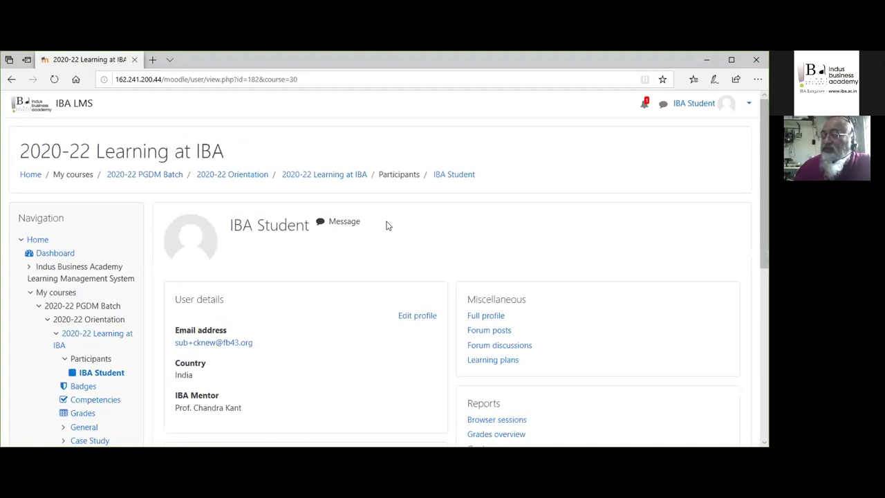
scroll(421, 221, "down", 2)
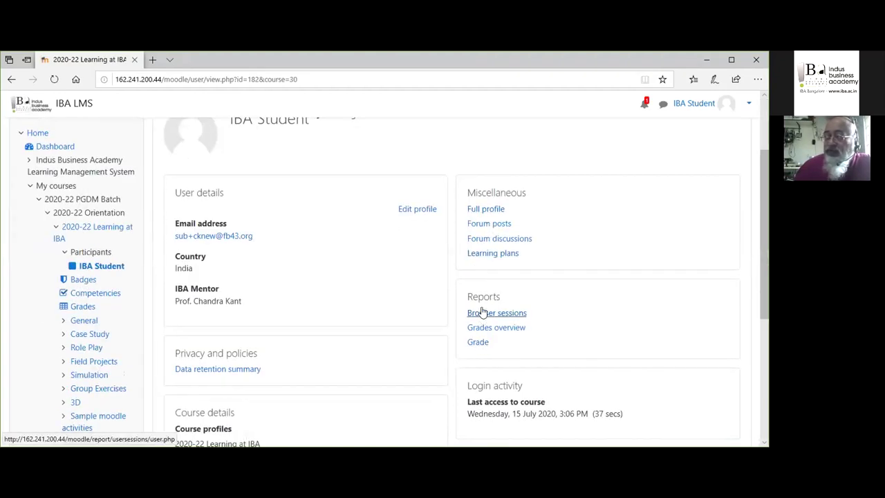
Step: Open the Grades overview report from the student profile and review the grades listed for each course
left_click(483, 328)
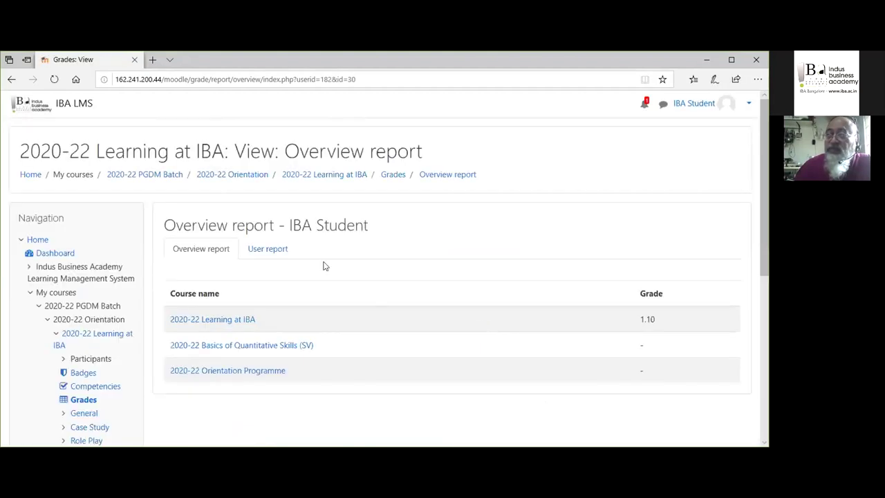
scroll(324, 263, "down", 2)
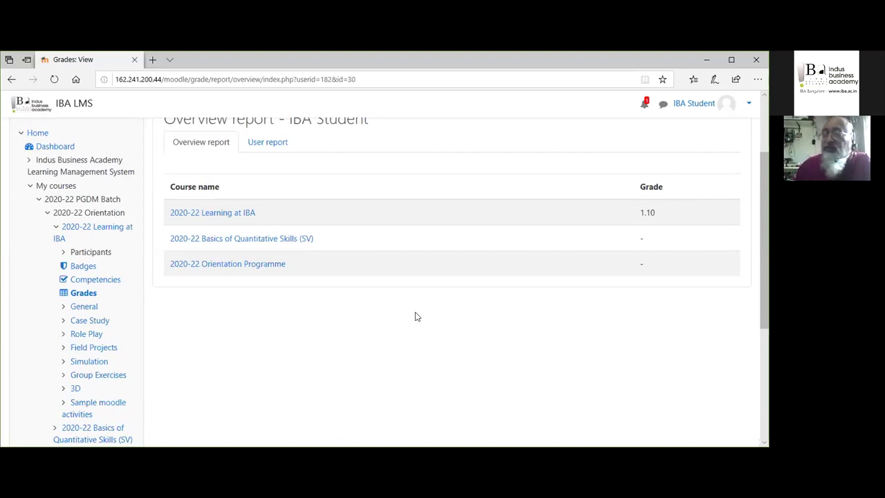
scroll(331, 334, "down", 3)
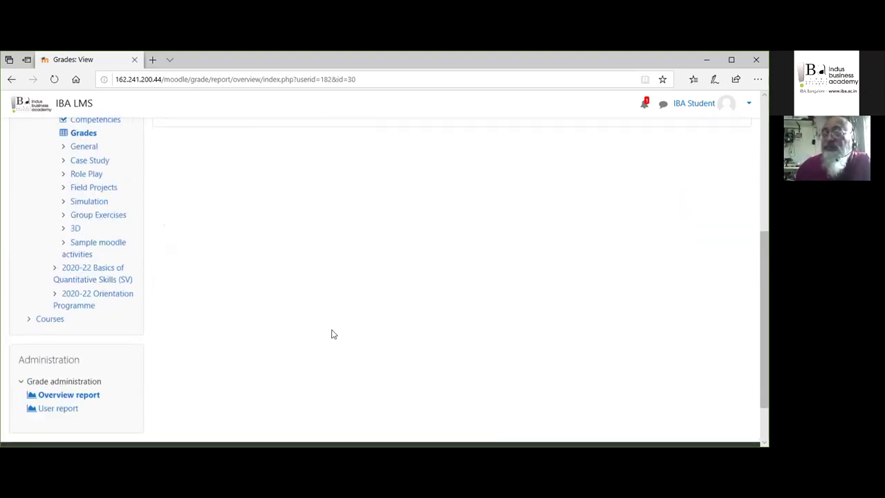
scroll(332, 332, "up", 3)
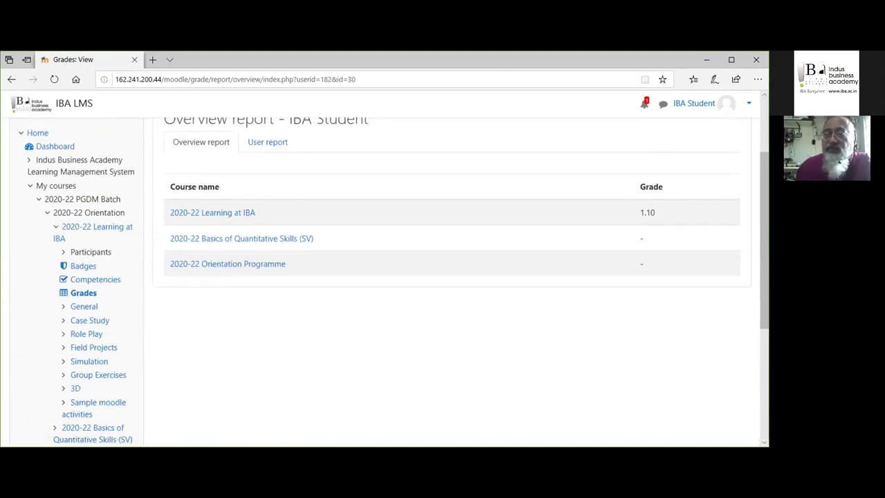
Step: Switch from the overview report to the User report for 2020-22 Learning at IBA and review its grade items down to the course total
scroll(259, 285, "up", 2)
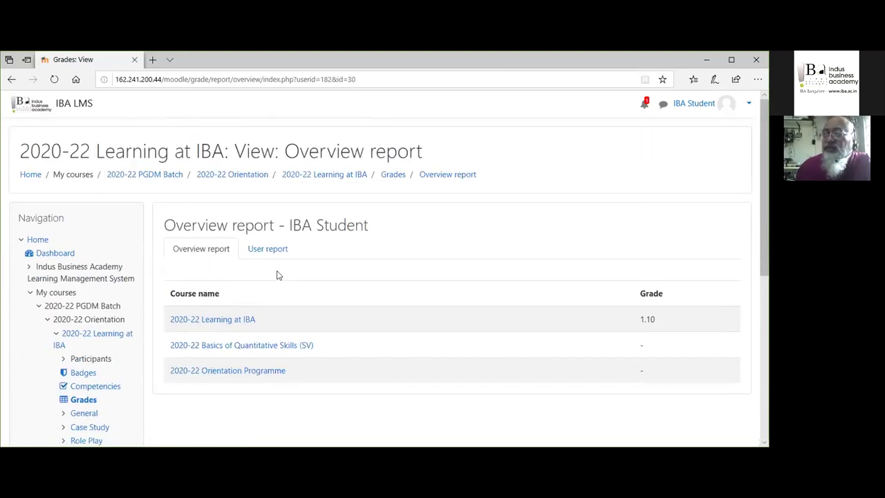
left_click(271, 251)
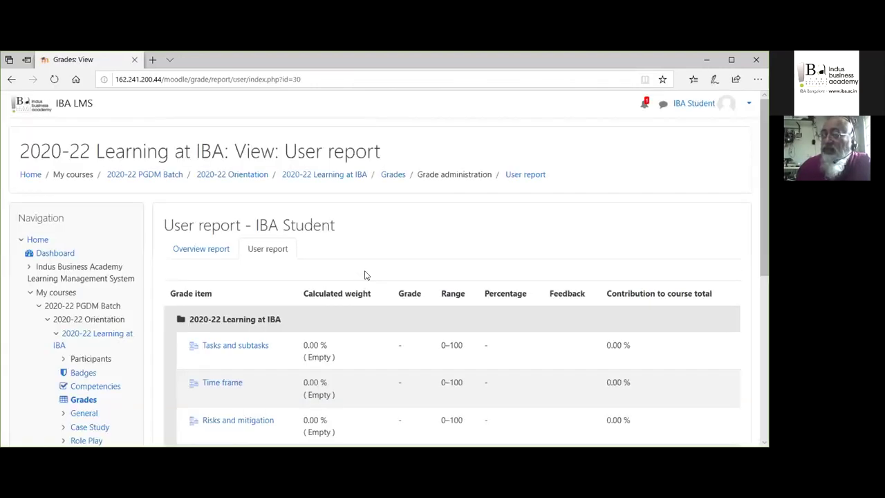
scroll(364, 273, "down", 3)
scroll(359, 271, "up", 1)
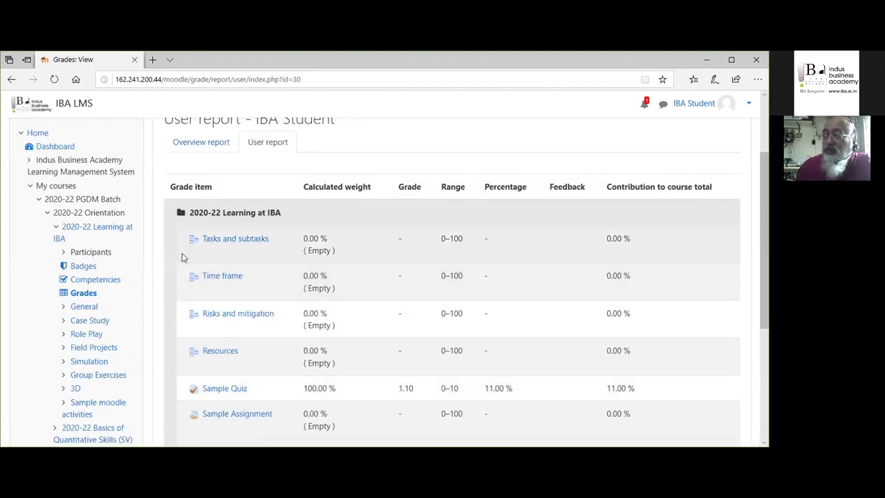
scroll(253, 413, "down", 1)
scroll(253, 412, "down", 2)
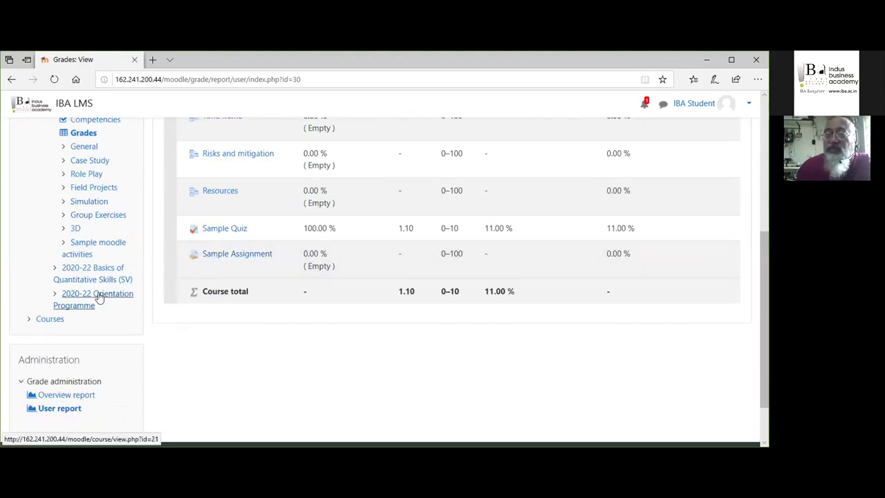
scroll(123, 243, "up", 2)
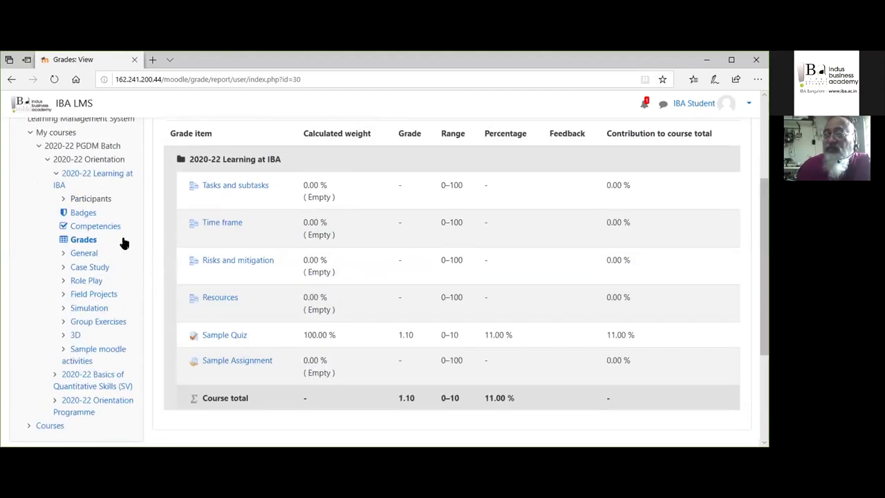
Step: Return to the 2020-22 Learning at IBA course page and review its sections, including Field Projects and Sample moodle activities
left_click(56, 173)
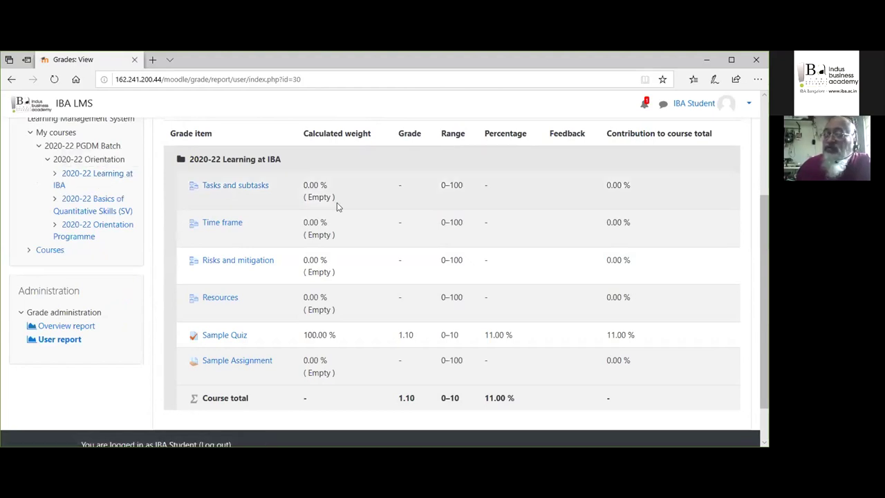
left_click(99, 175)
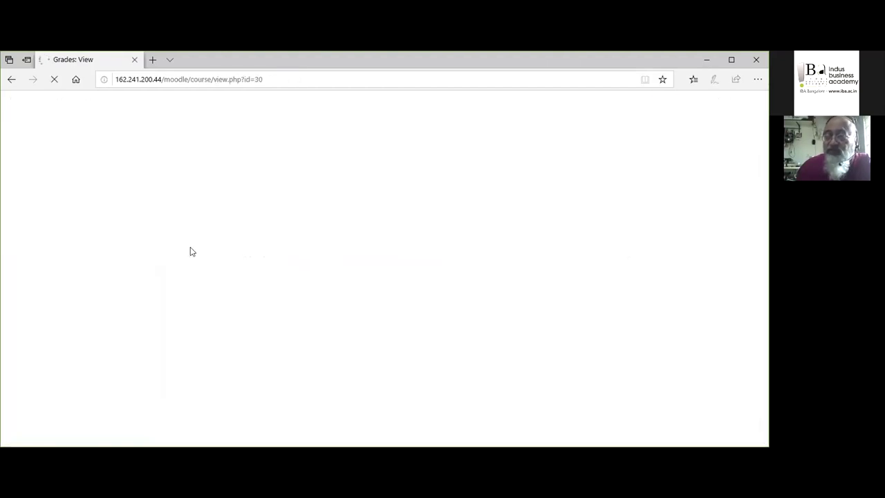
scroll(294, 231, "down", 6)
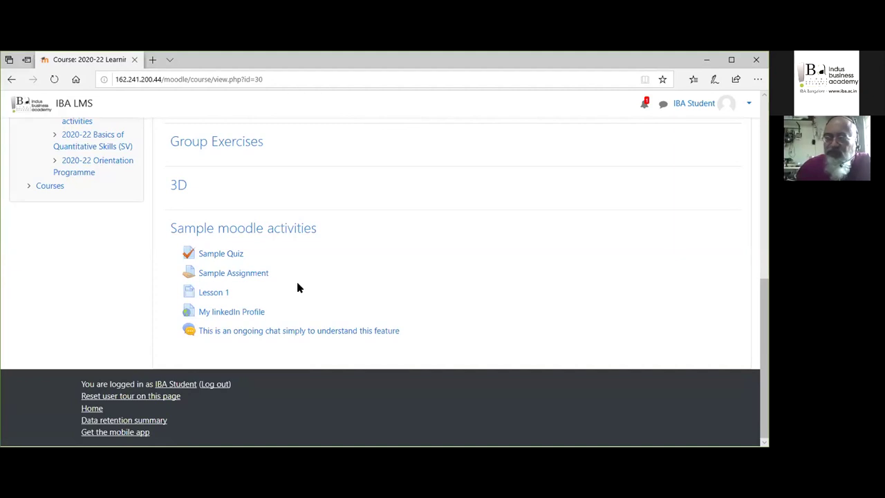
scroll(297, 287, "up", 1)
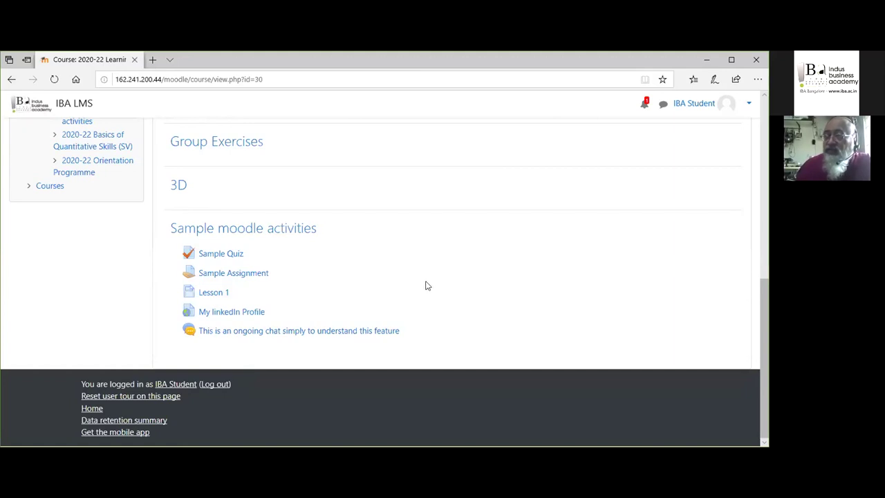
scroll(426, 286, "up", 5)
scroll(426, 285, "down", 2)
scroll(426, 285, "down", 1)
scroll(426, 286, "down", 1)
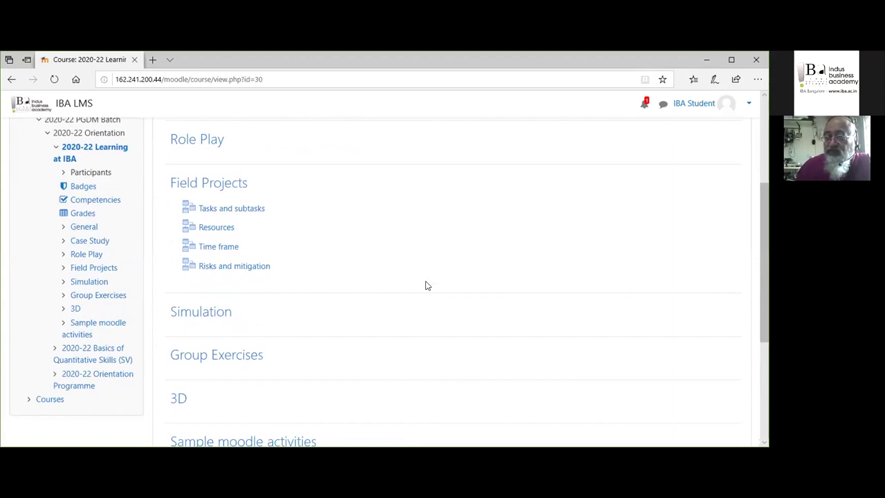
scroll(425, 284, "down", 1)
scroll(422, 284, "up", 2)
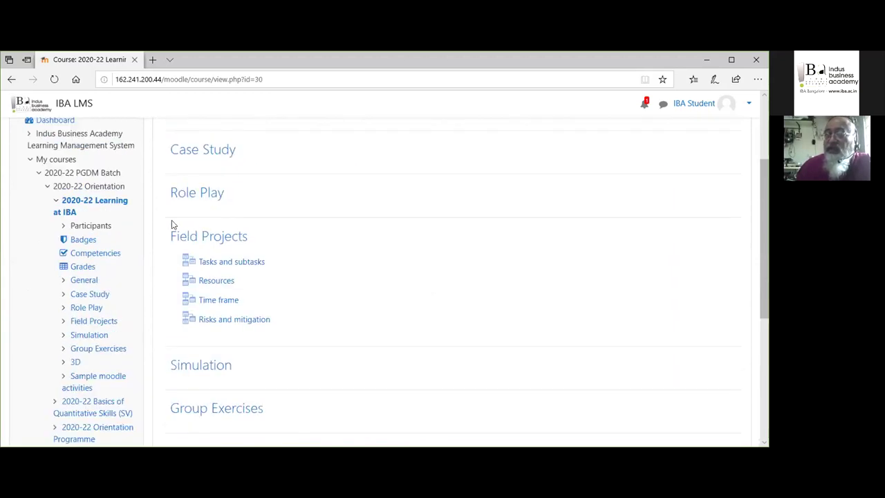
Step: Open the 2020-22 Orientation Programme course and look through its weekly sections from 15 July to 25 August
scroll(100, 321, "down", 2)
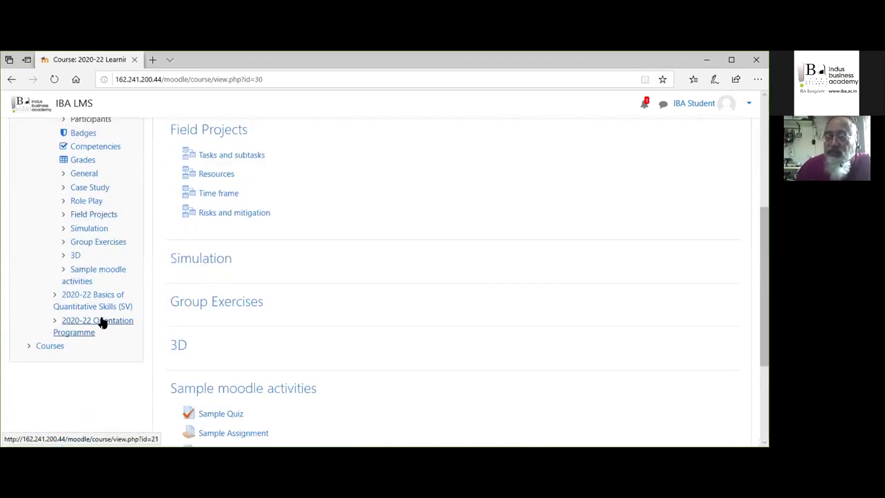
left_click(97, 321)
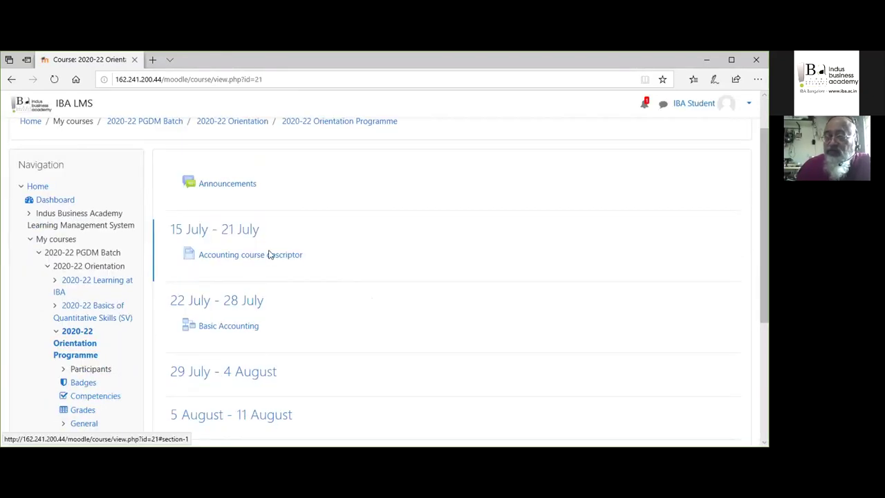
scroll(330, 257, "down", 1)
scroll(330, 258, "down", 3)
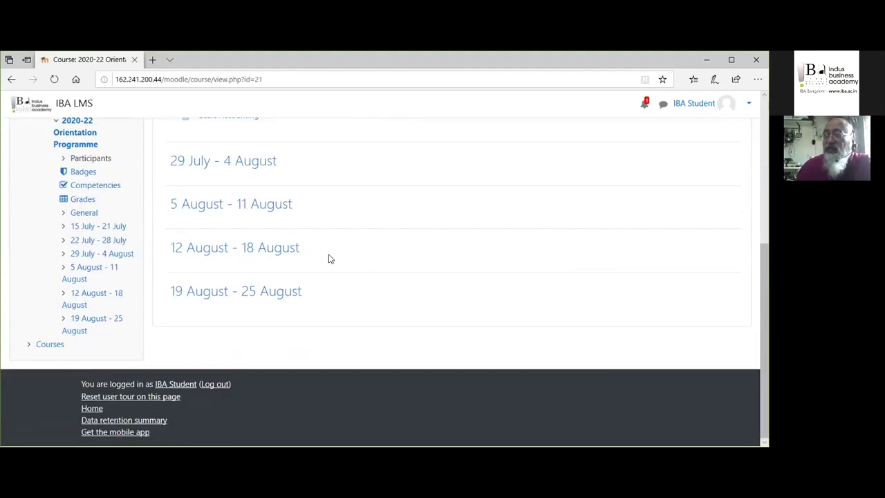
scroll(329, 259, "up", 2)
scroll(329, 259, "down", 1)
scroll(329, 259, "up", 2)
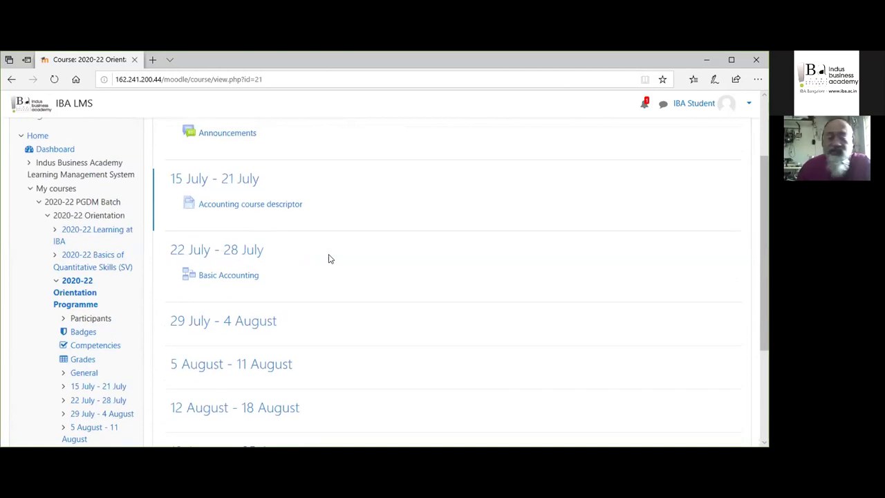